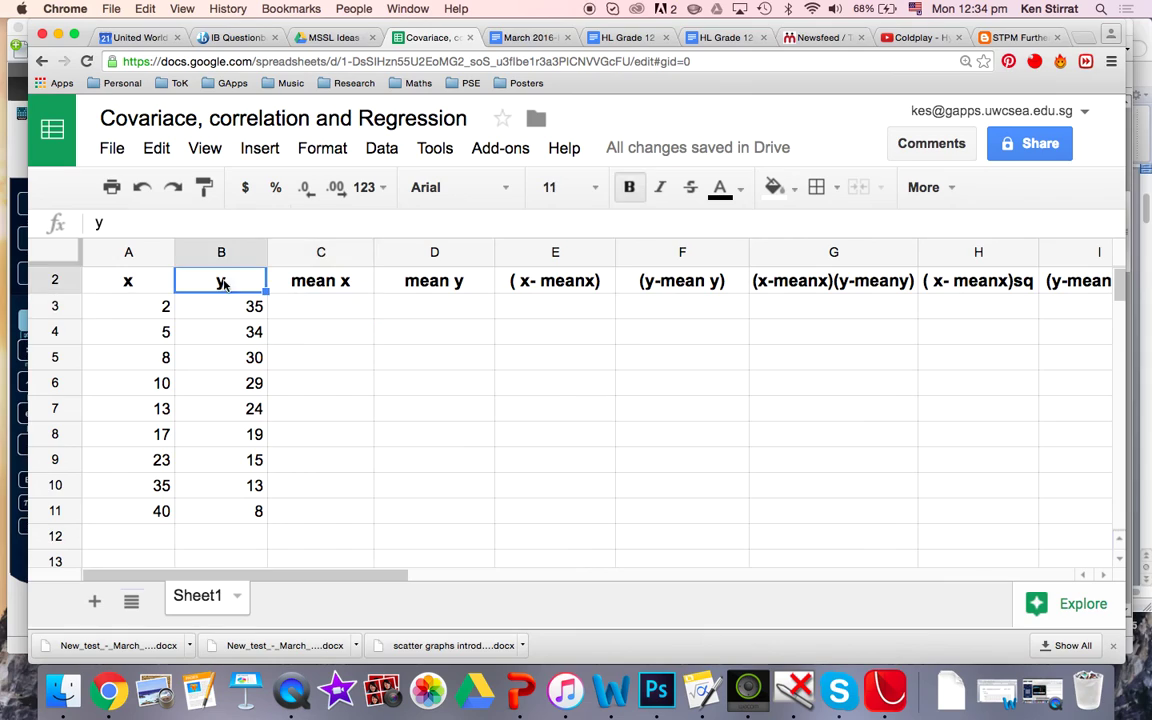
# - Examine the column headings in row 2 and the first x and y data pairs in rows 3 and 4
pyautogui.click(322, 282)
pyautogui.click(432, 282)
pyautogui.click(535, 284)
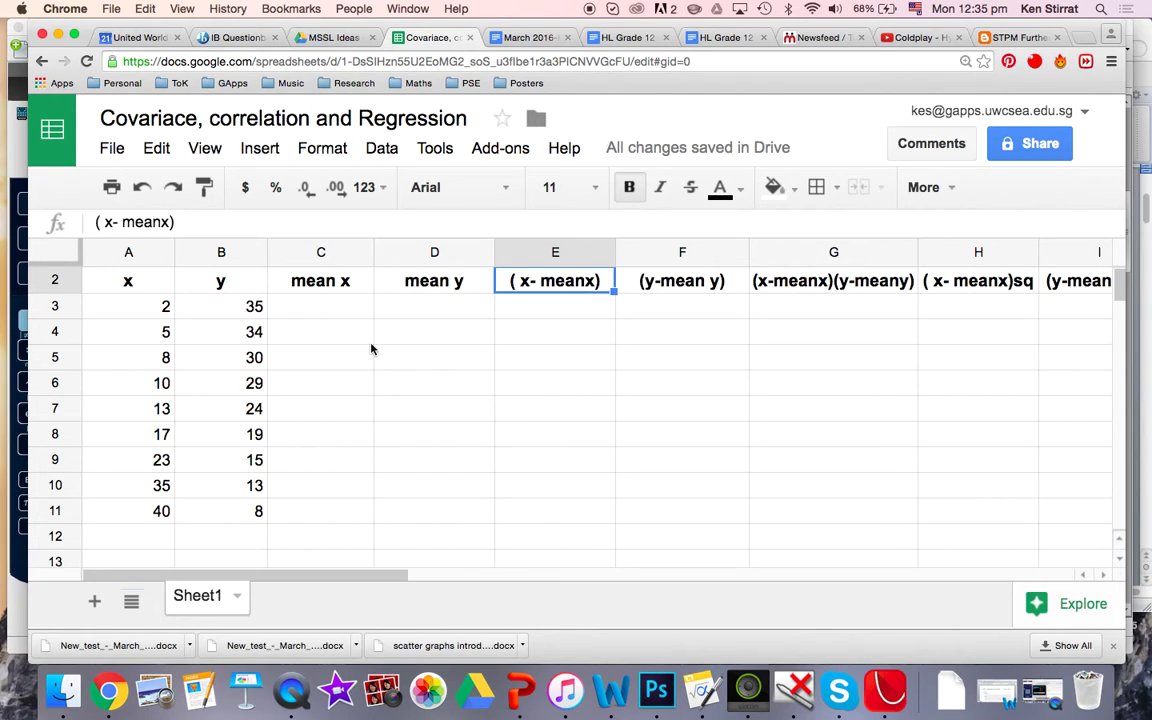
pyautogui.click(136, 306)
pyautogui.click(233, 314)
pyautogui.click(165, 332)
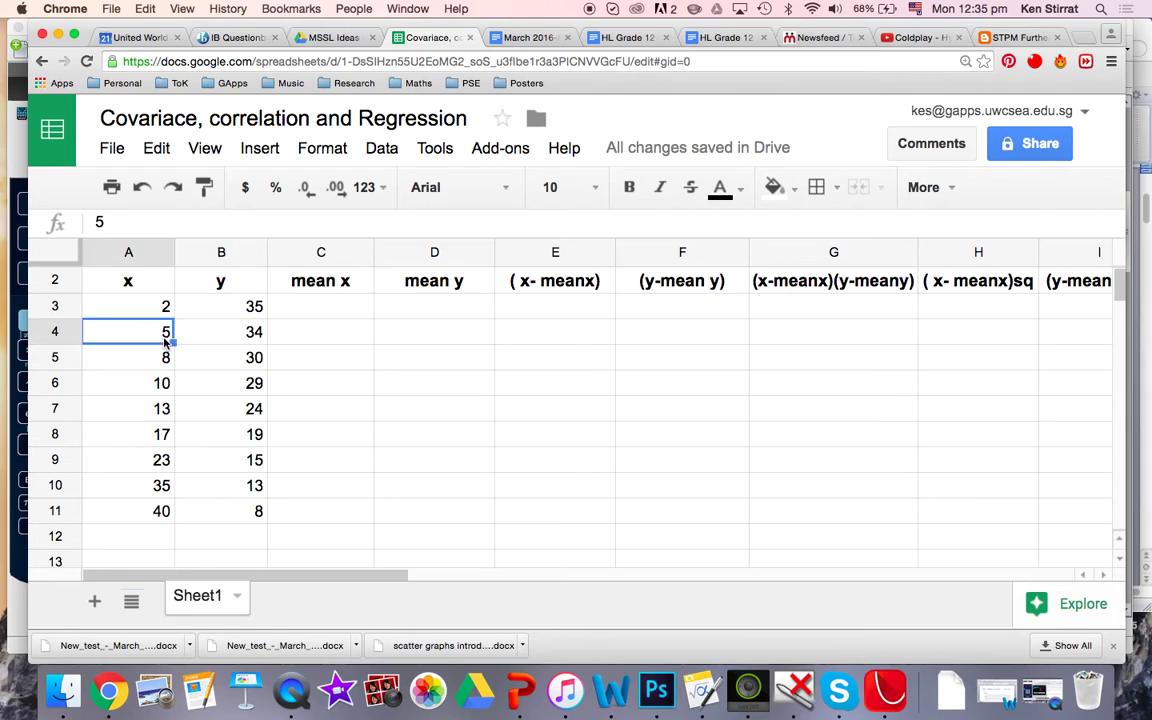
pyautogui.click(224, 338)
pyautogui.click(331, 308)
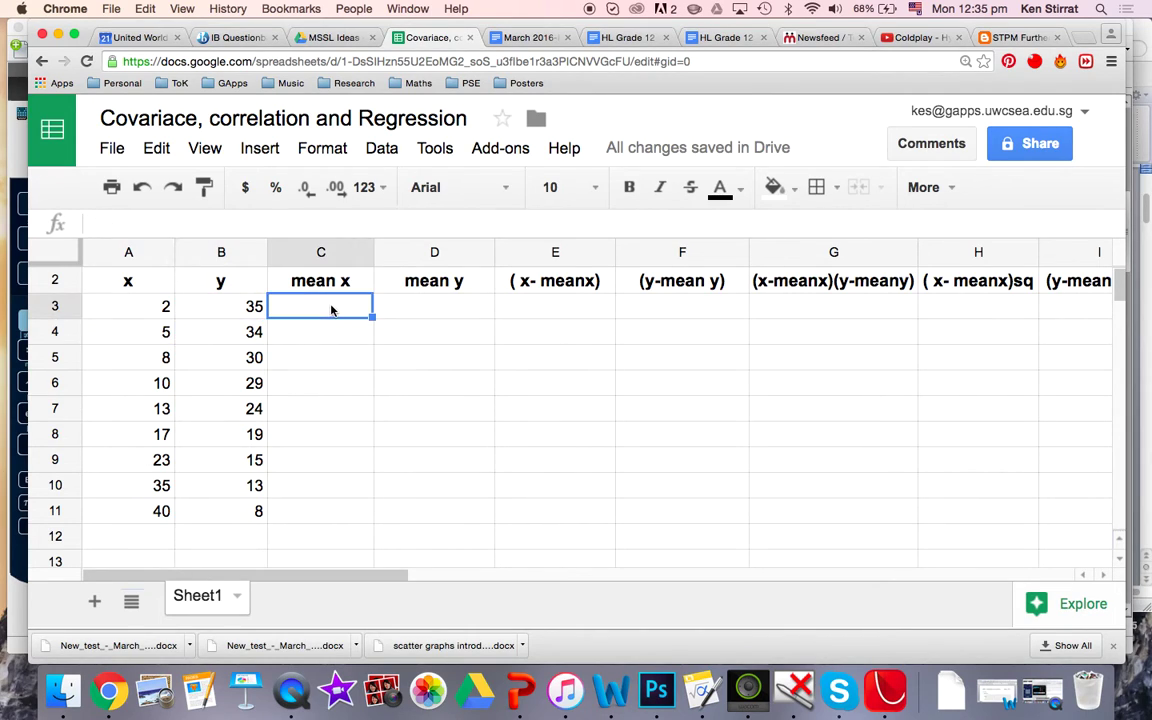
pyautogui.click(162, 537)
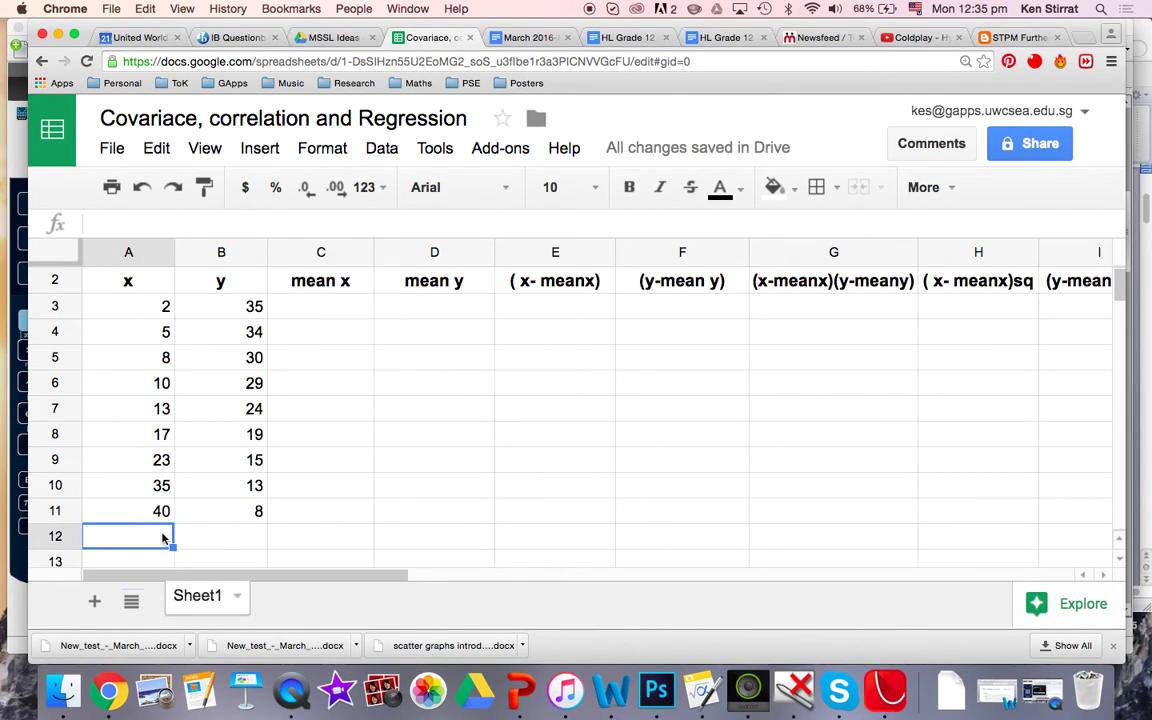
pyautogui.write('=')
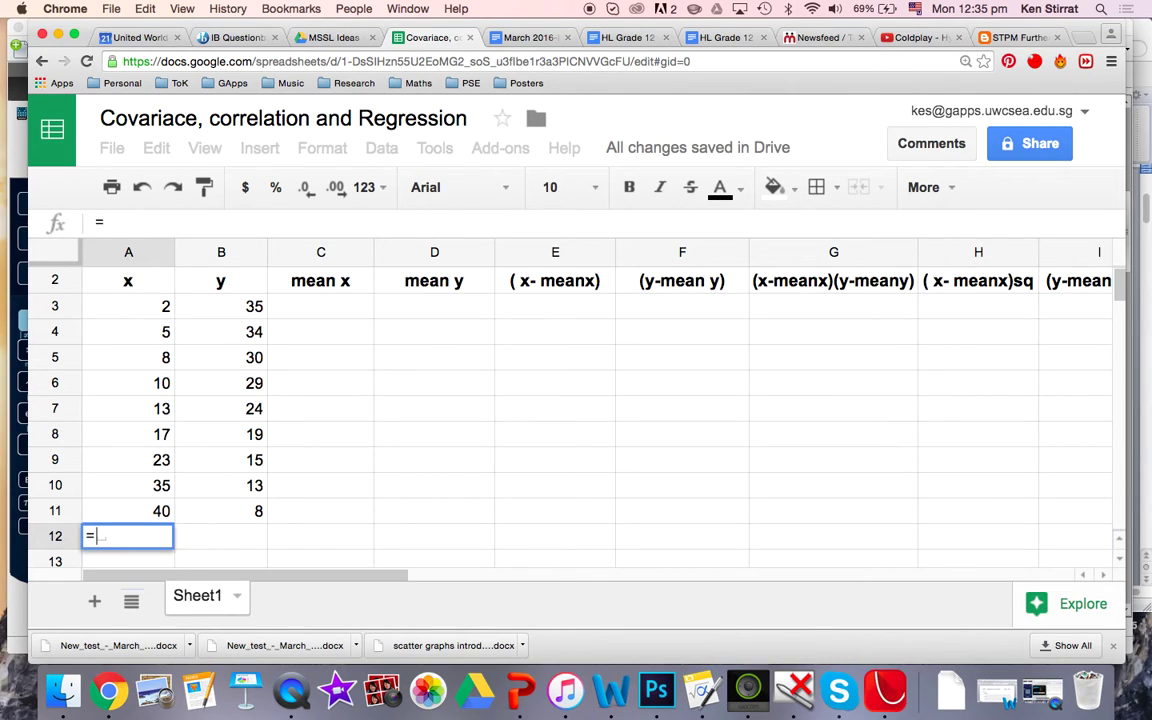
pyautogui.write('average')
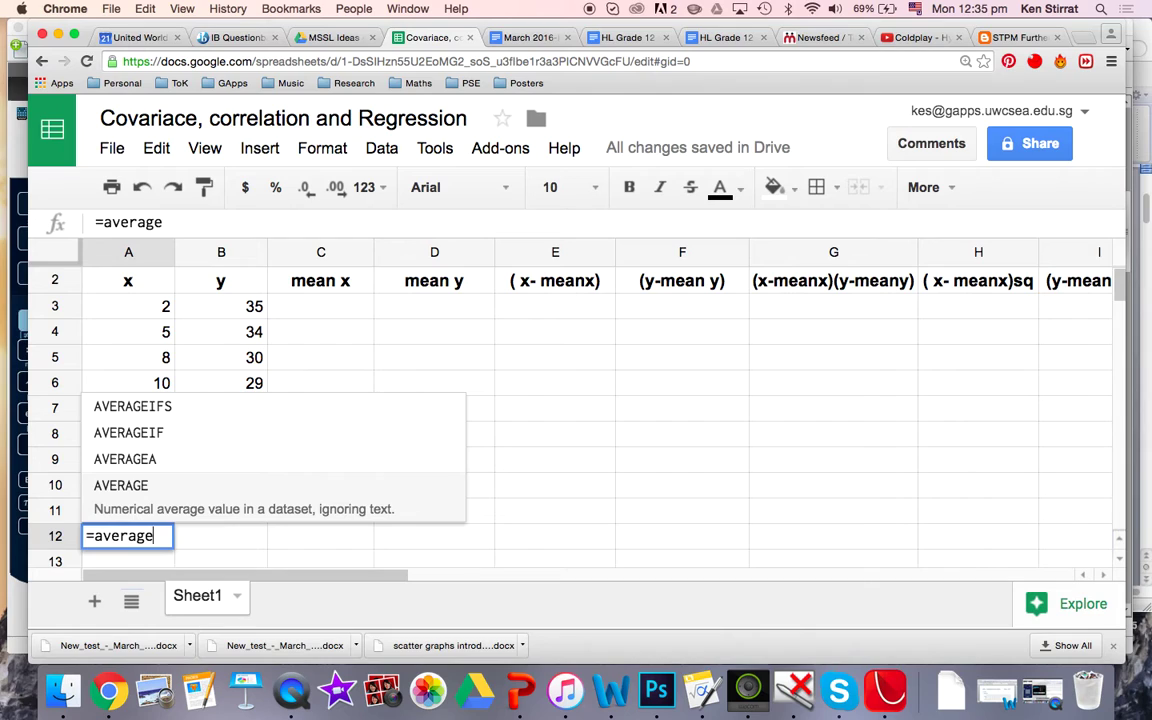
pyautogui.click(133, 488)
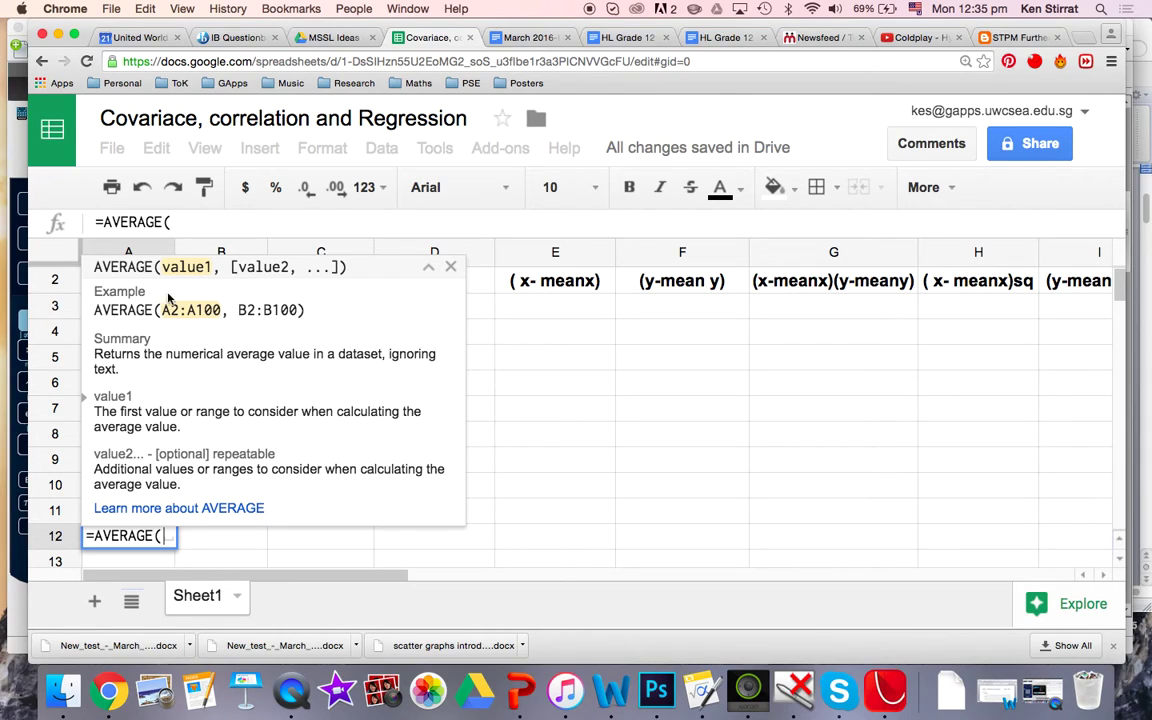
pyautogui.click(519, 381)
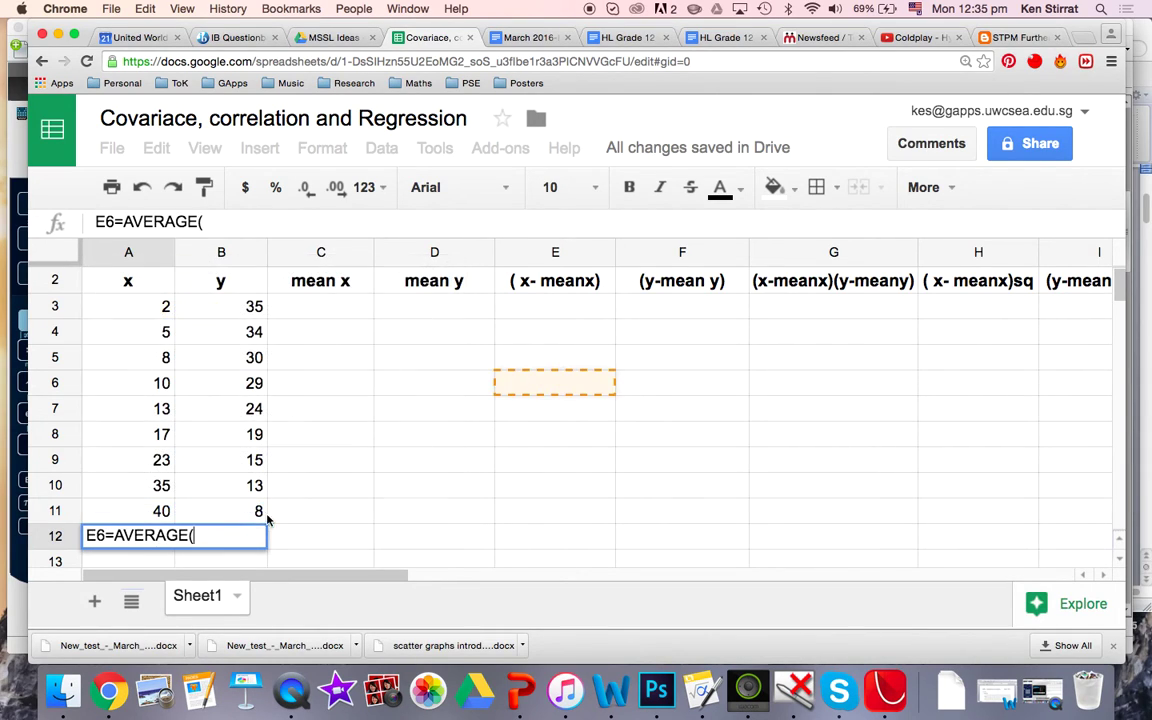
pyautogui.press('BackSpace')
pyautogui.press('BackSpace')
pyautogui.press('BackSpace')
pyautogui.press('BackSpace')
pyautogui.press('BackSpace')
pyautogui.press('BackSpace')
pyautogui.press('BackSpace')
pyautogui.press('BackSpace')
pyautogui.press('BackSpace')
pyautogui.press('BackSpace')
pyautogui.press('BackSpace')
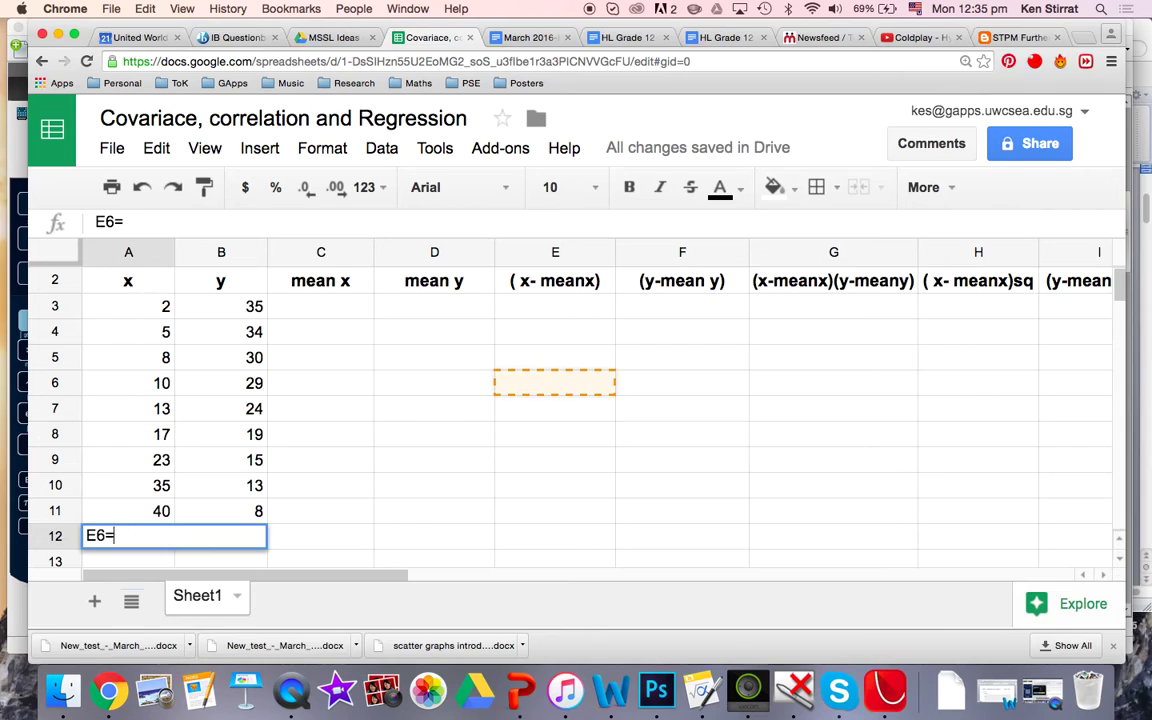
# - Calculate the mean of the x values in cell A12 with the formula =average(A3:A11)
pyautogui.write('=')
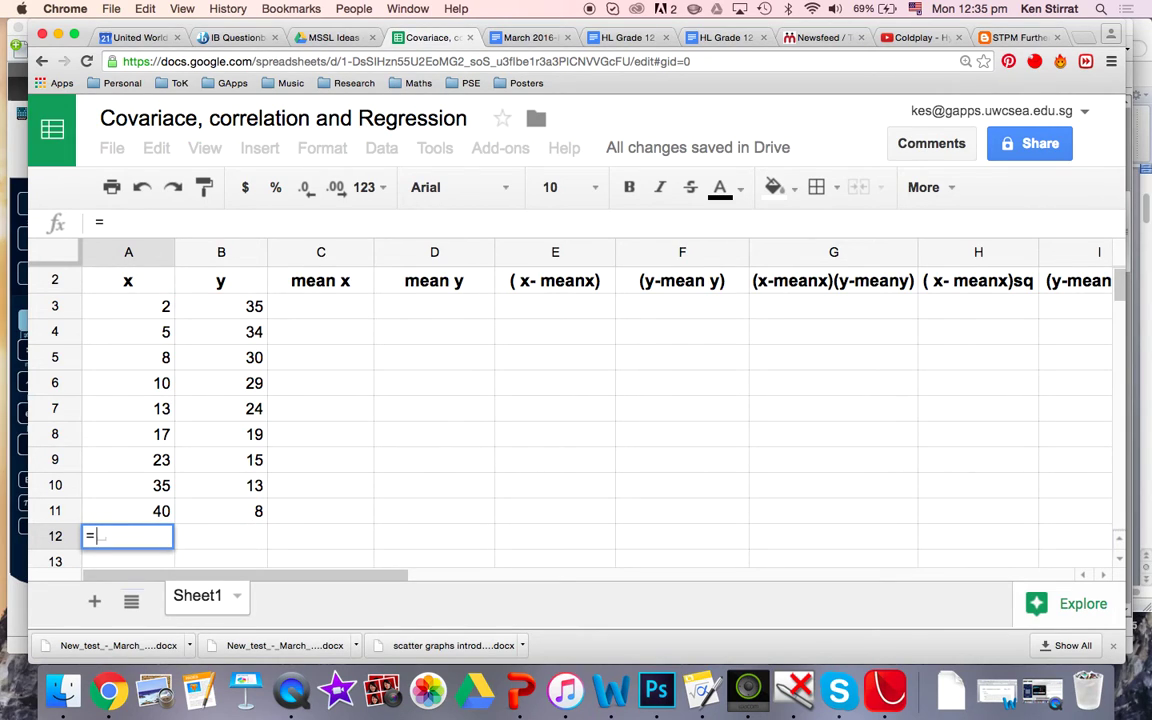
pyautogui.write('mean')
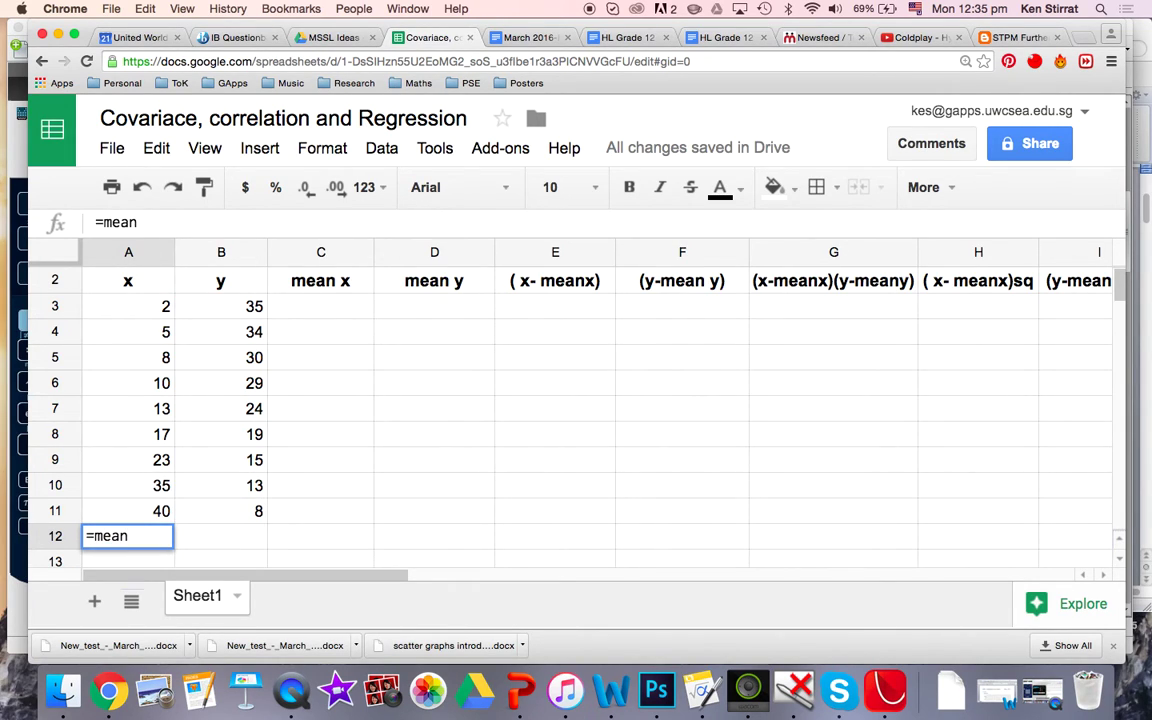
pyautogui.press('BackSpace')
pyautogui.press('BackSpace')
pyautogui.press('BackSpace')
pyautogui.press('BackSpace')
pyautogui.write('aver')
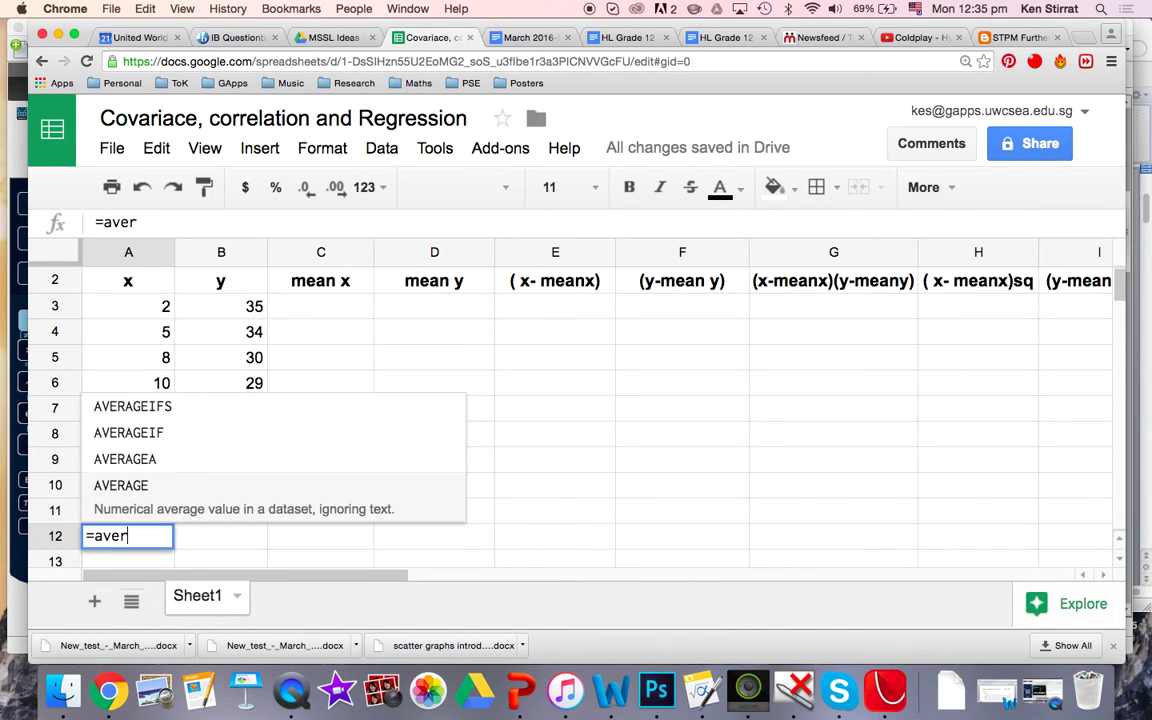
pyautogui.write('age(')
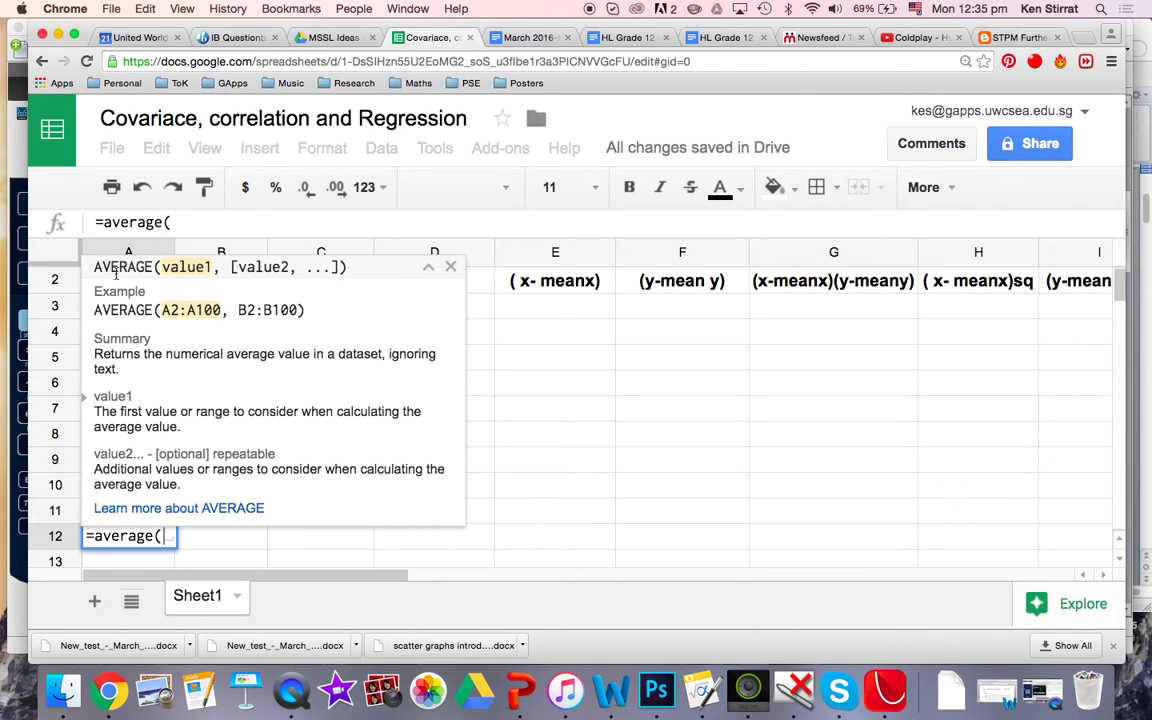
pyautogui.click(450, 267)
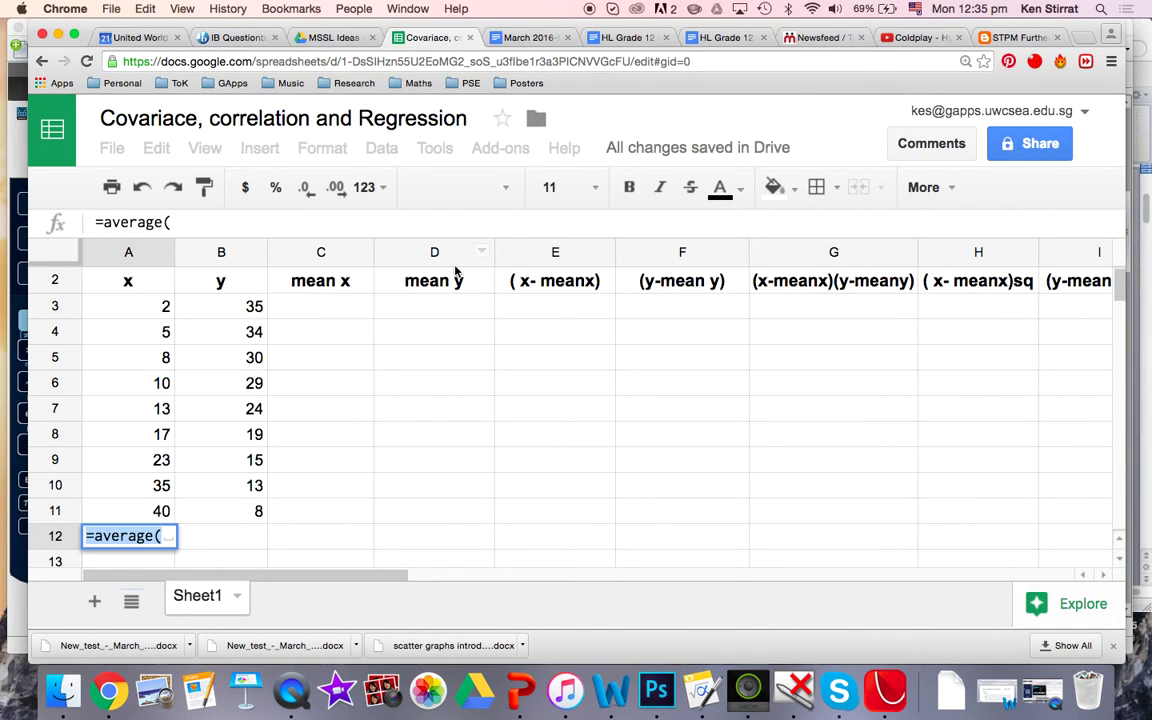
pyautogui.click(146, 310)
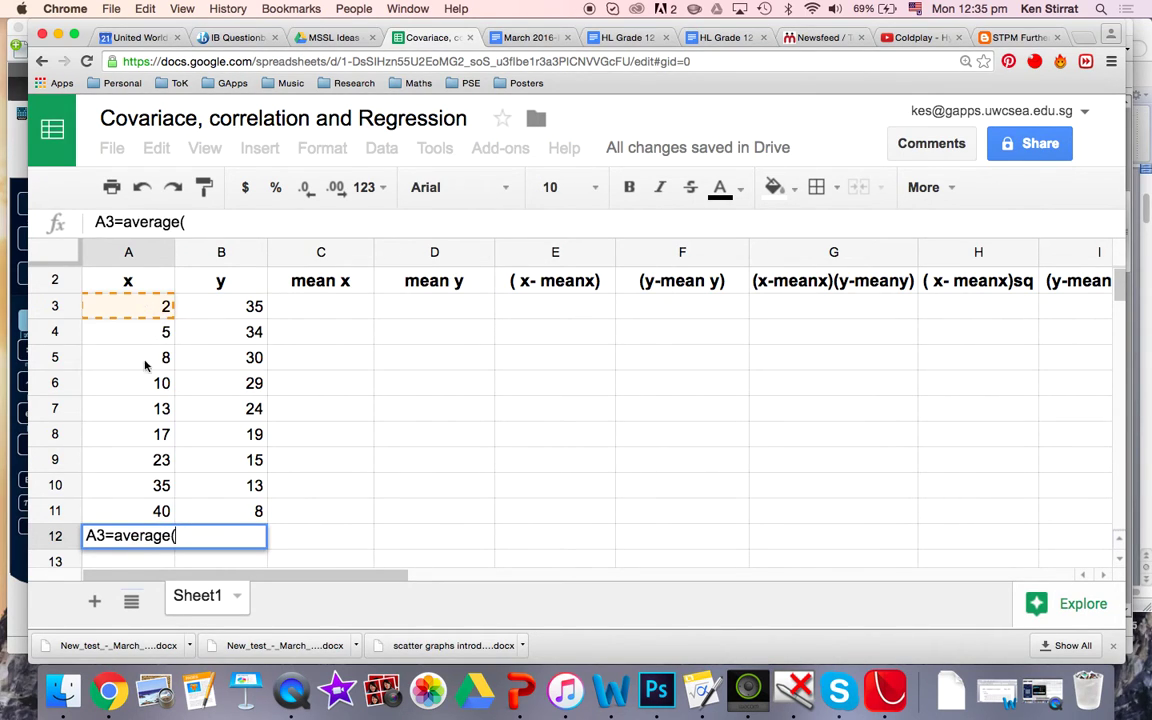
pyautogui.click(101, 536)
pyautogui.press('BackSpace')
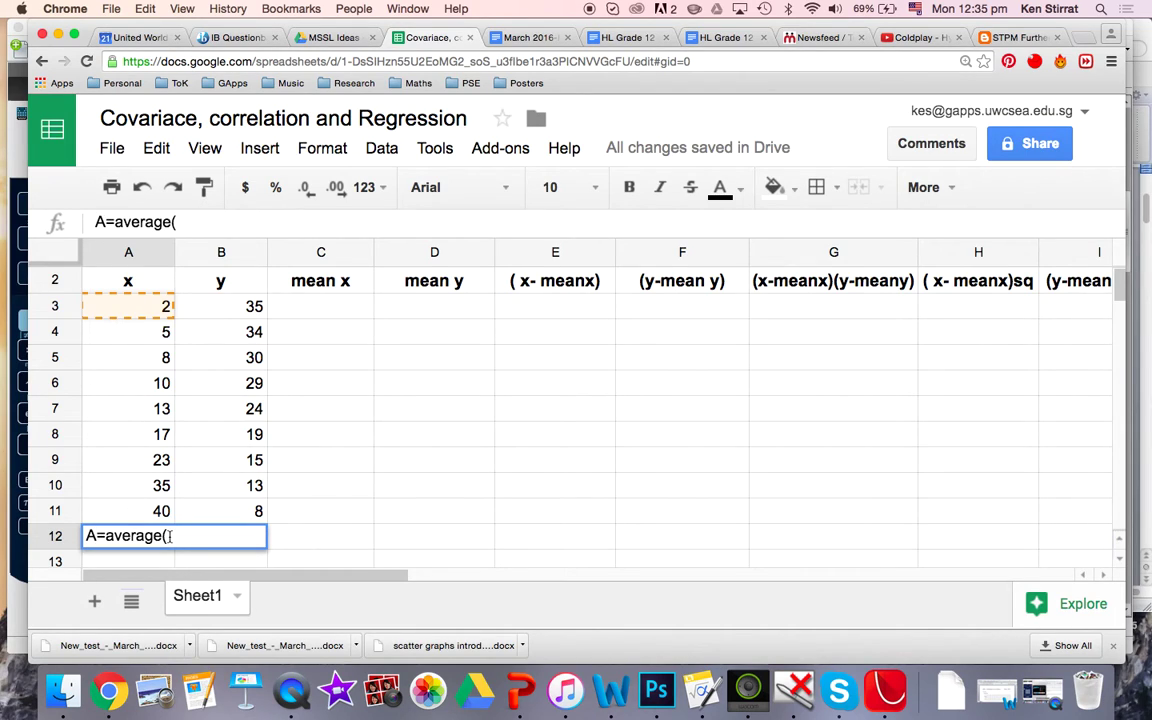
pyautogui.press('BackSpace')
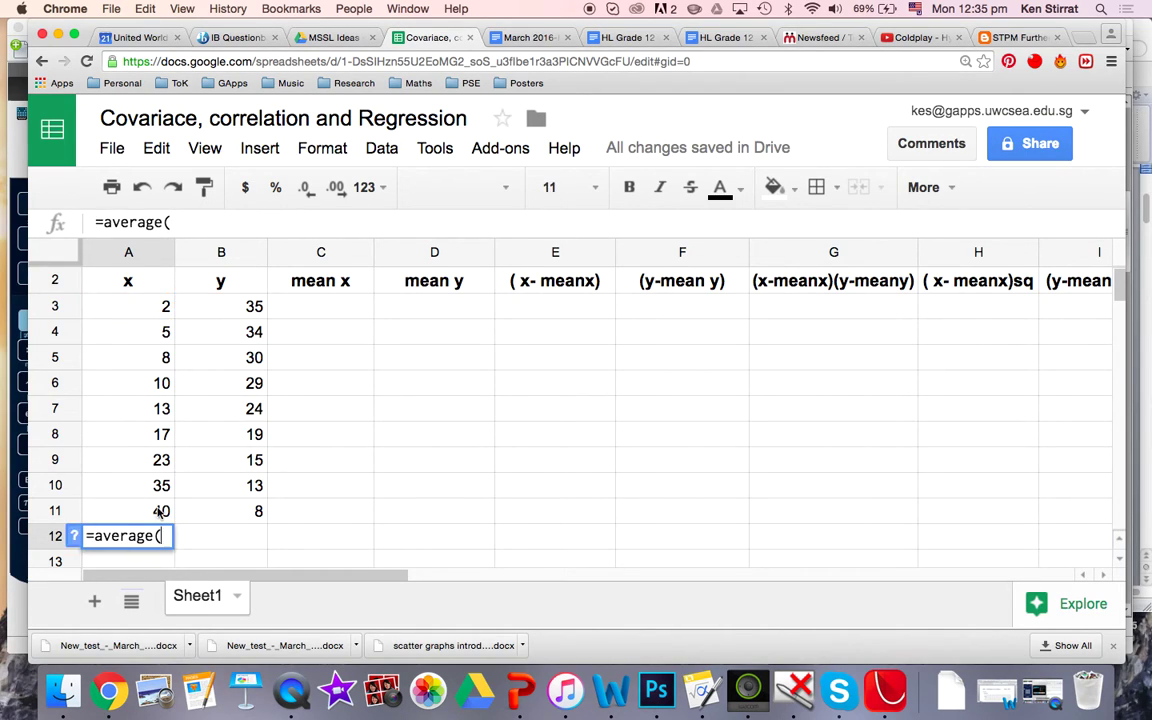
pyautogui.moveTo(116, 298); pyautogui.dragTo(140, 519)
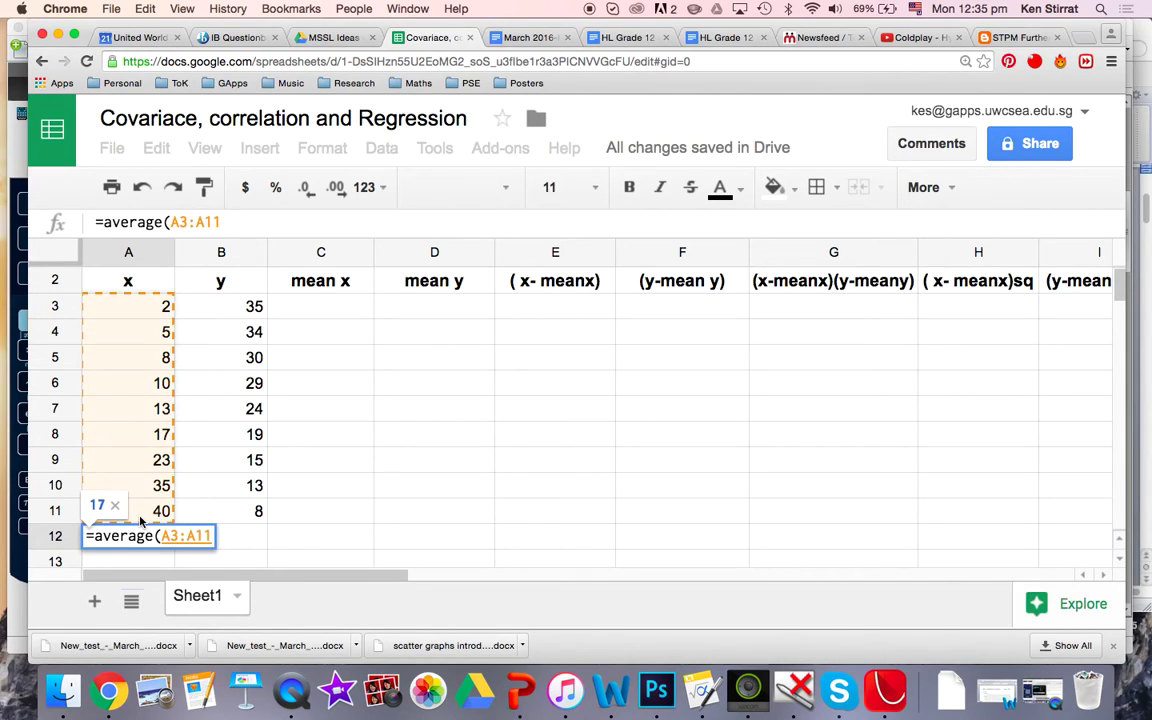
pyautogui.press('Return')
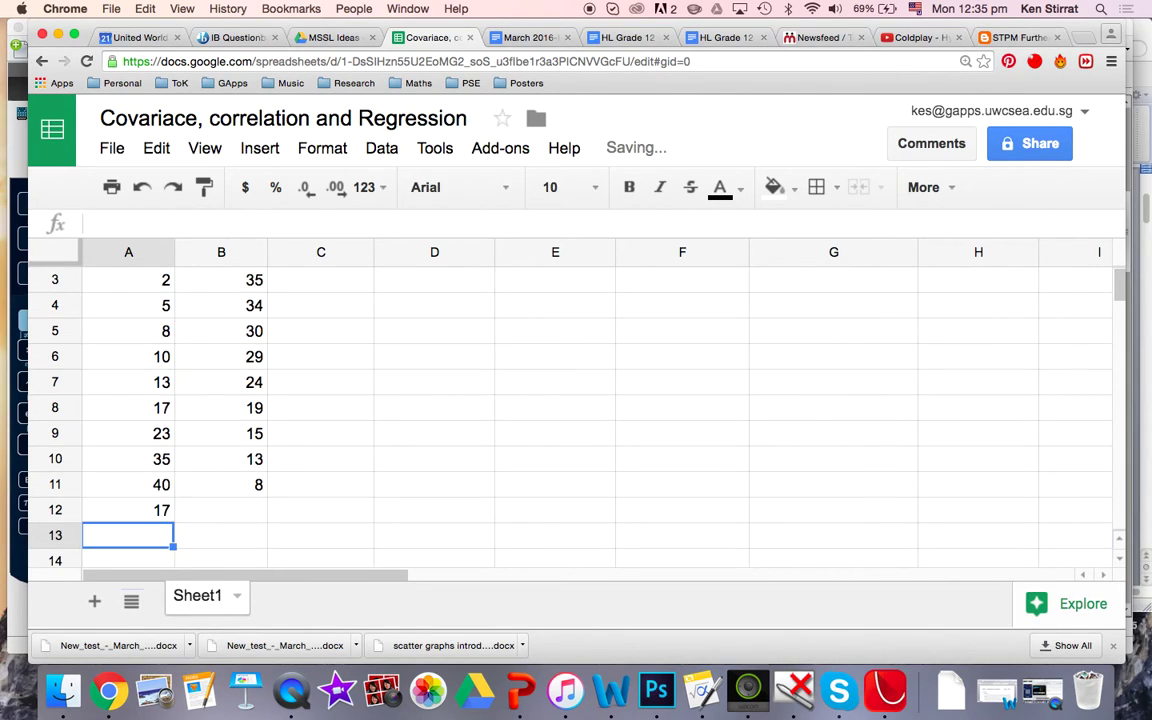
# - Copy the average formula from A12 across to B12 for the y values and check both cells' formulas
pyautogui.click(157, 513)
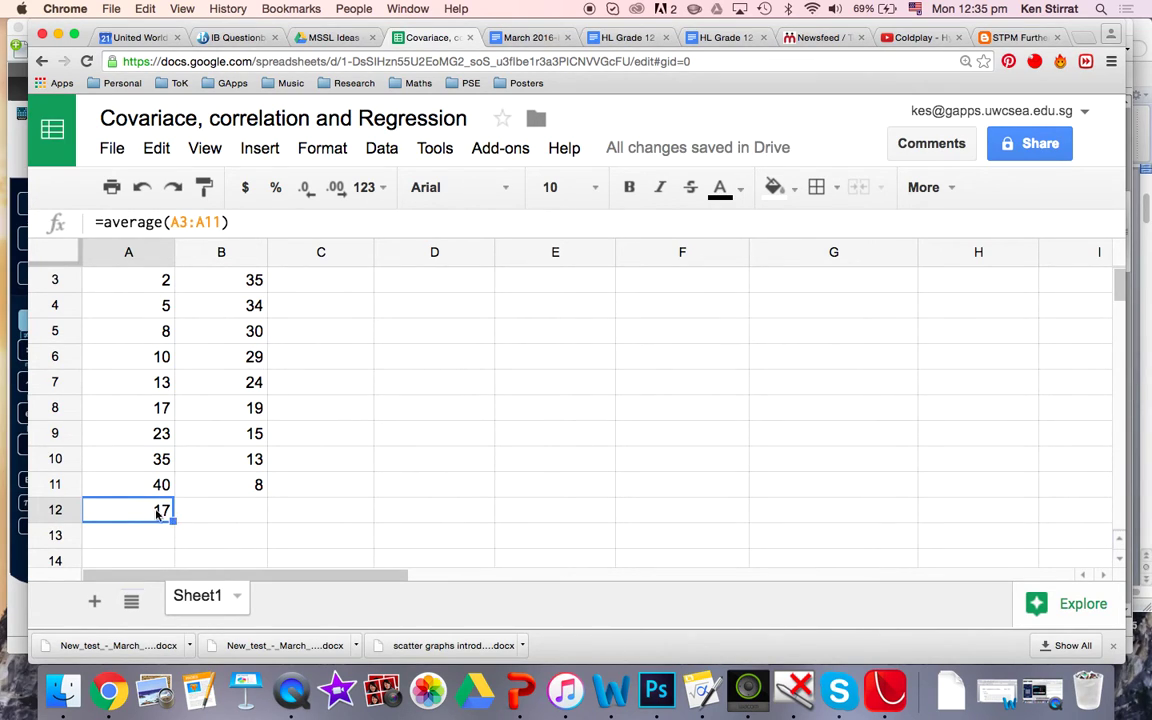
pyautogui.moveTo(173, 520); pyautogui.dragTo(231, 524)
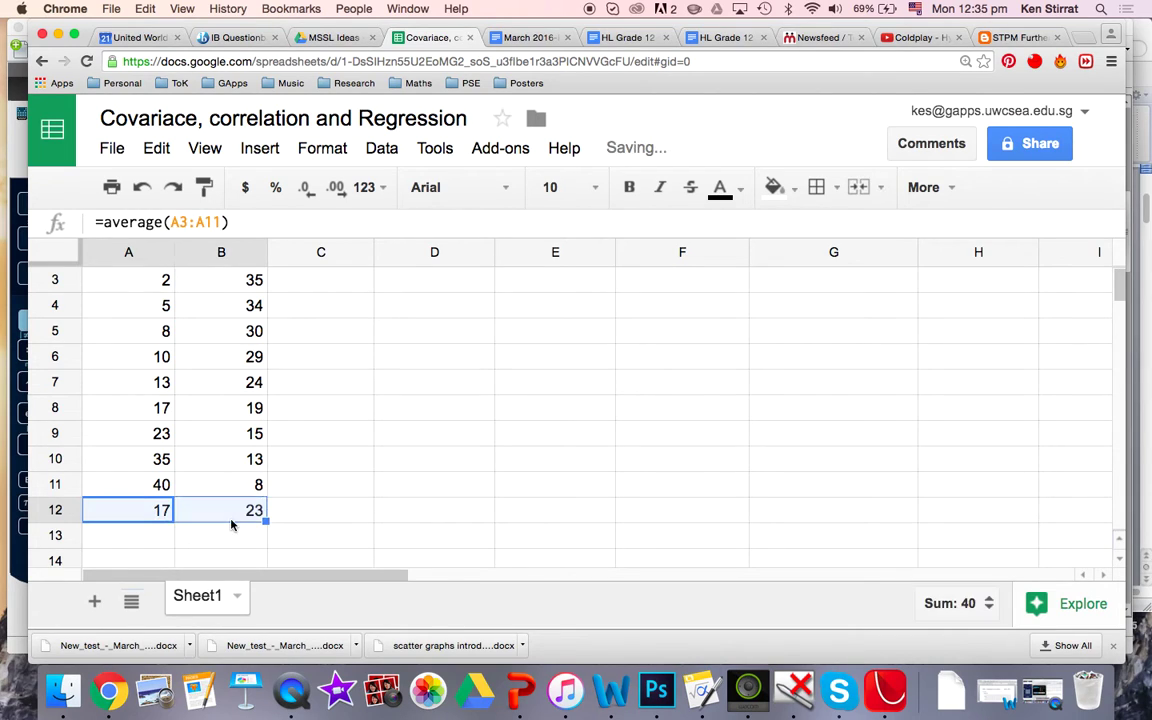
pyautogui.click(234, 509)
pyautogui.click(155, 513)
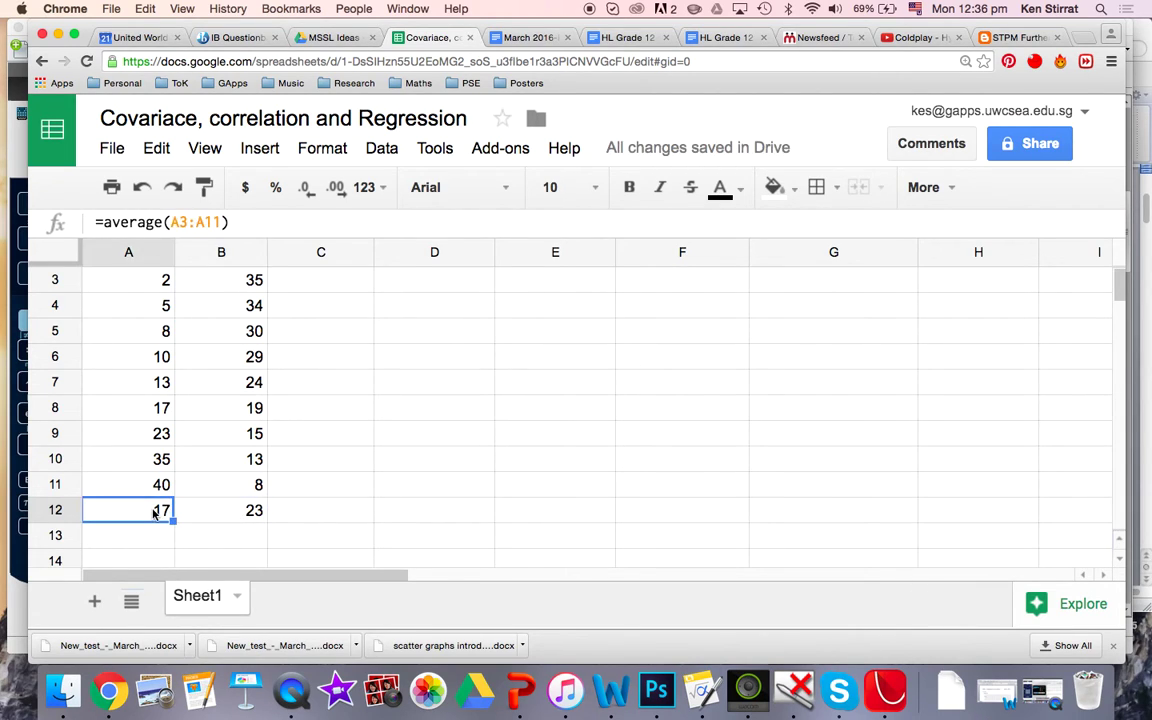
pyautogui.click(218, 511)
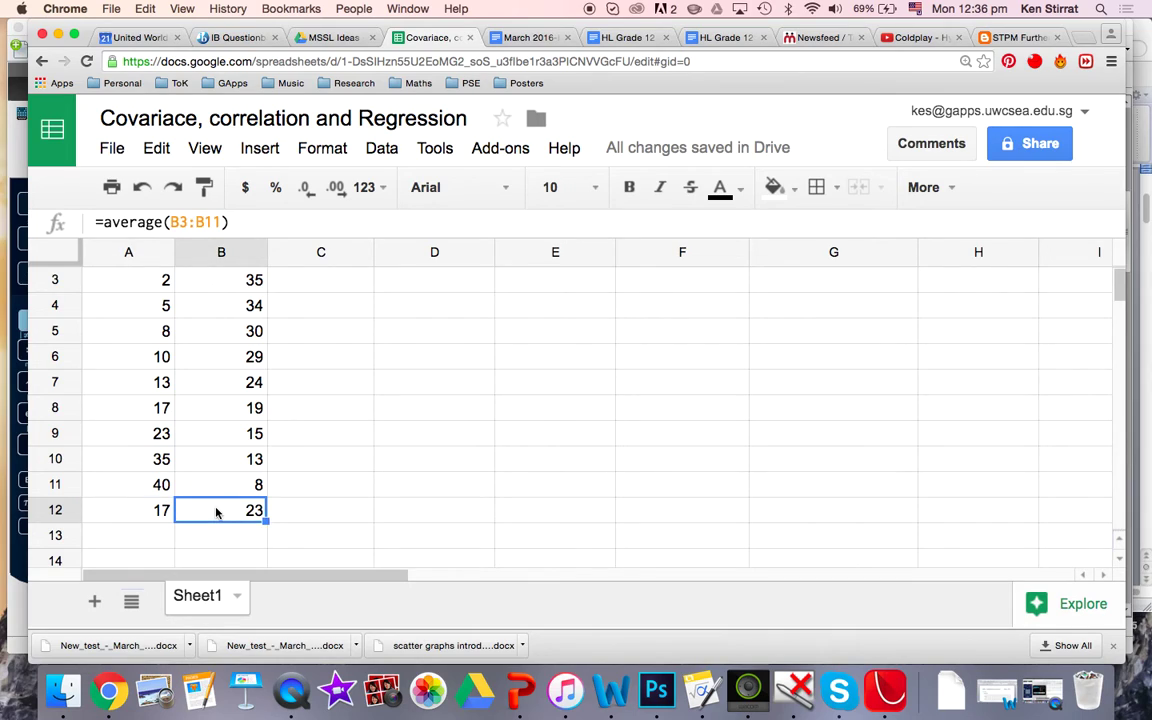
# - Enter 17 in C3 under mean x and fill it down to C11
pyautogui.scroll(1, 216, 512)
pyautogui.click(340, 342)
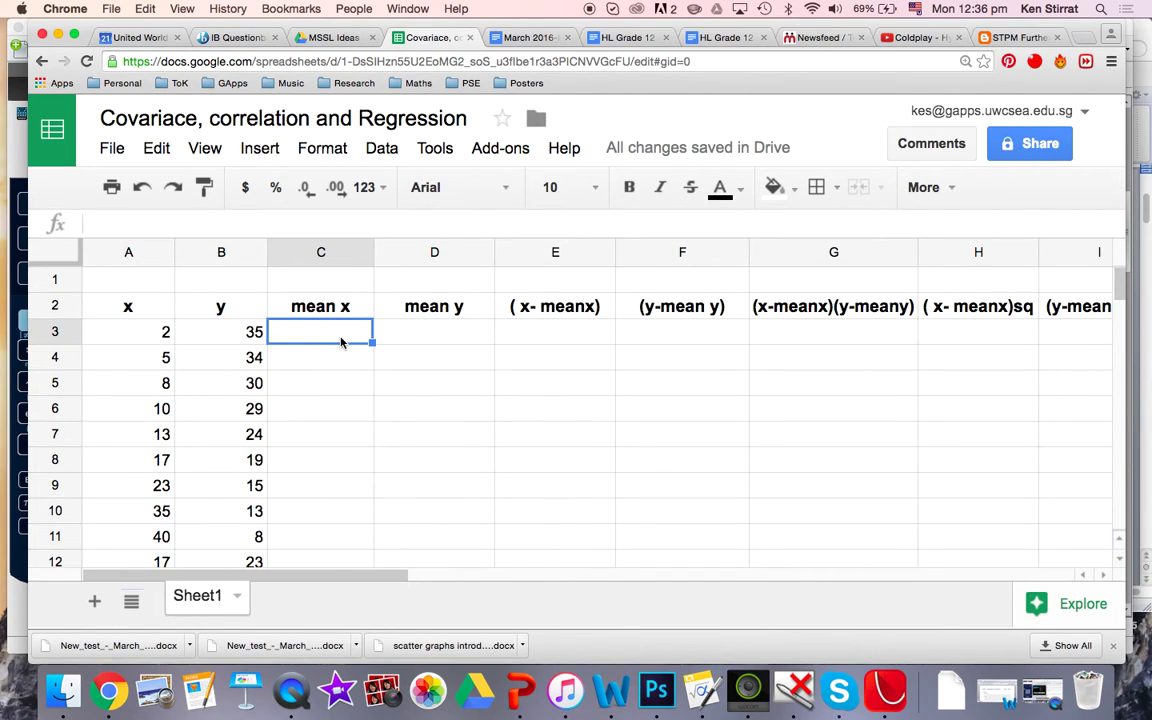
pyautogui.write('17')
pyautogui.press('Return')
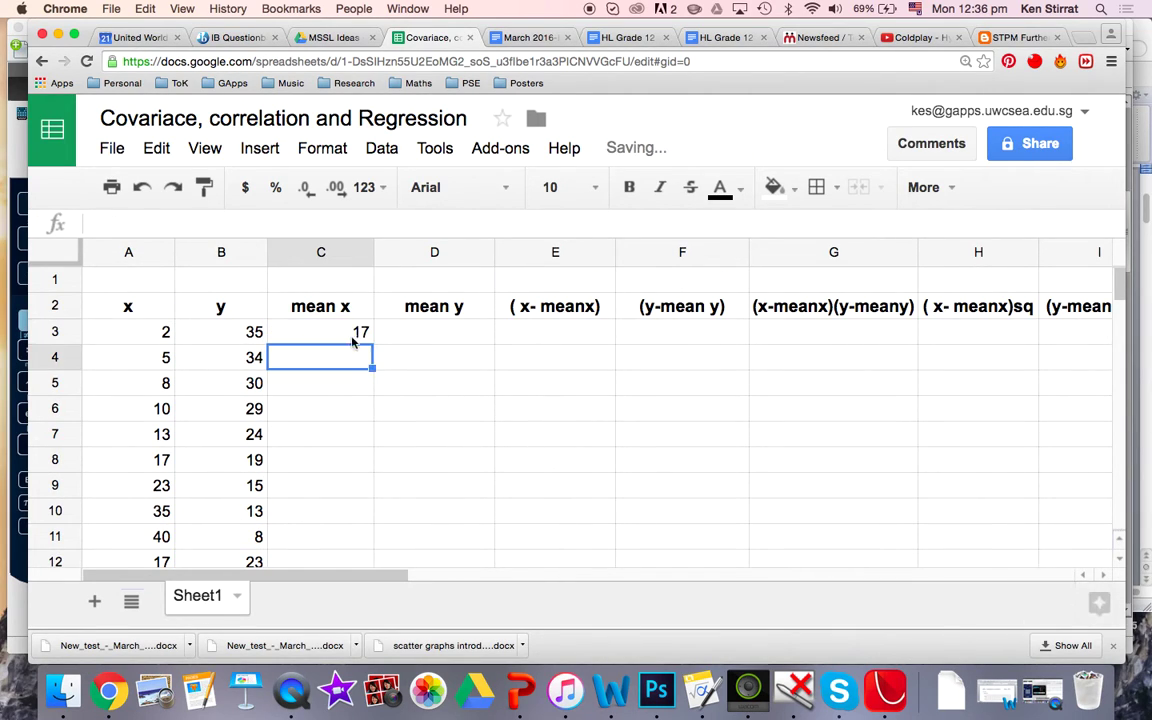
pyautogui.click(364, 336)
pyautogui.moveTo(372, 342); pyautogui.dragTo(347, 458)
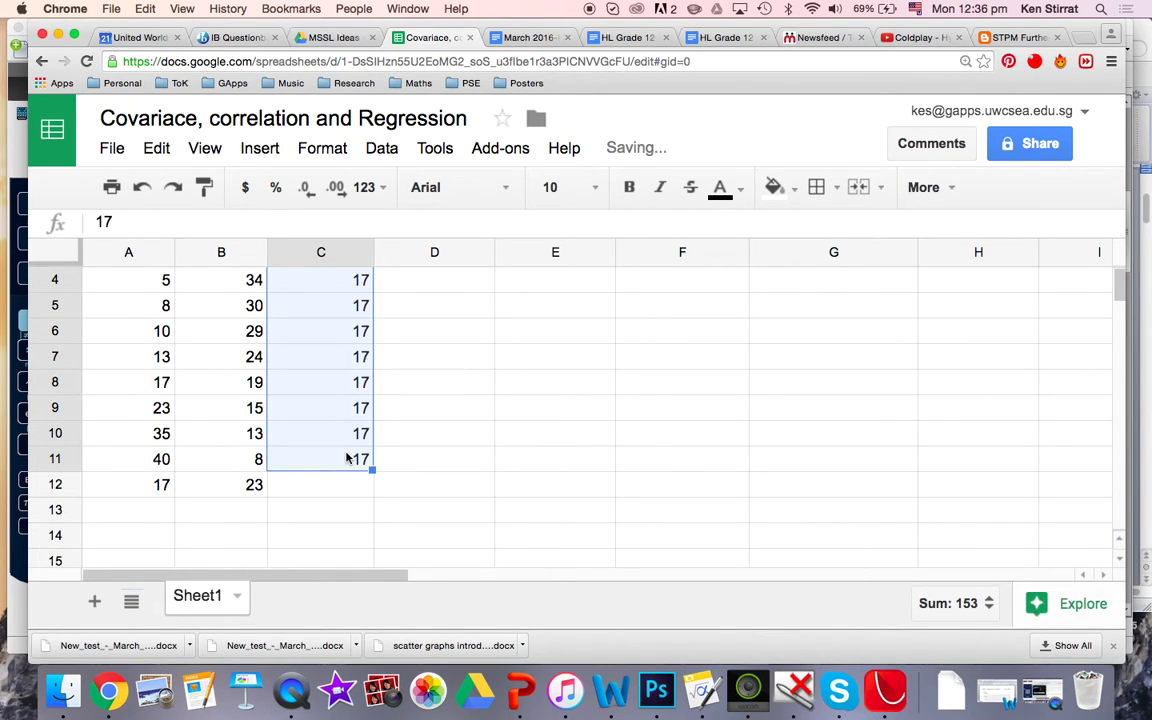
# - Enter 23 in D3 under mean y and fill it down to D11
pyautogui.scroll(3, 350, 456)
pyautogui.click(400, 331)
pyautogui.write('2')
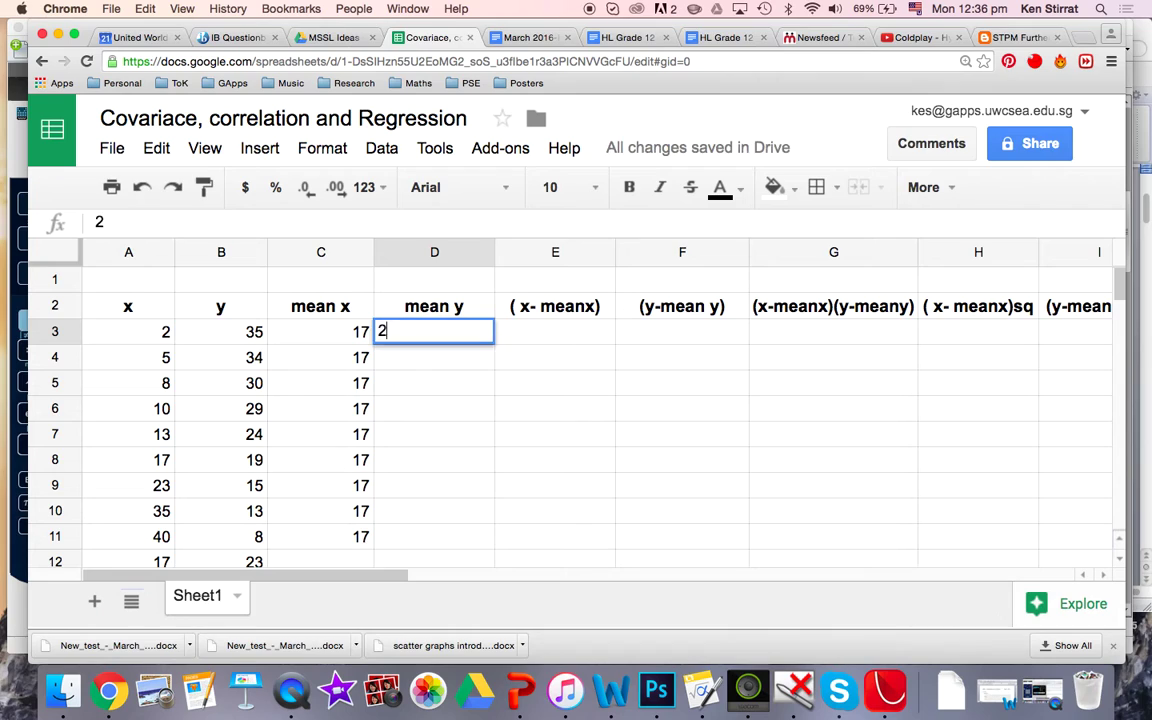
pyautogui.write('3')
pyautogui.press('Return')
pyautogui.click(480, 332)
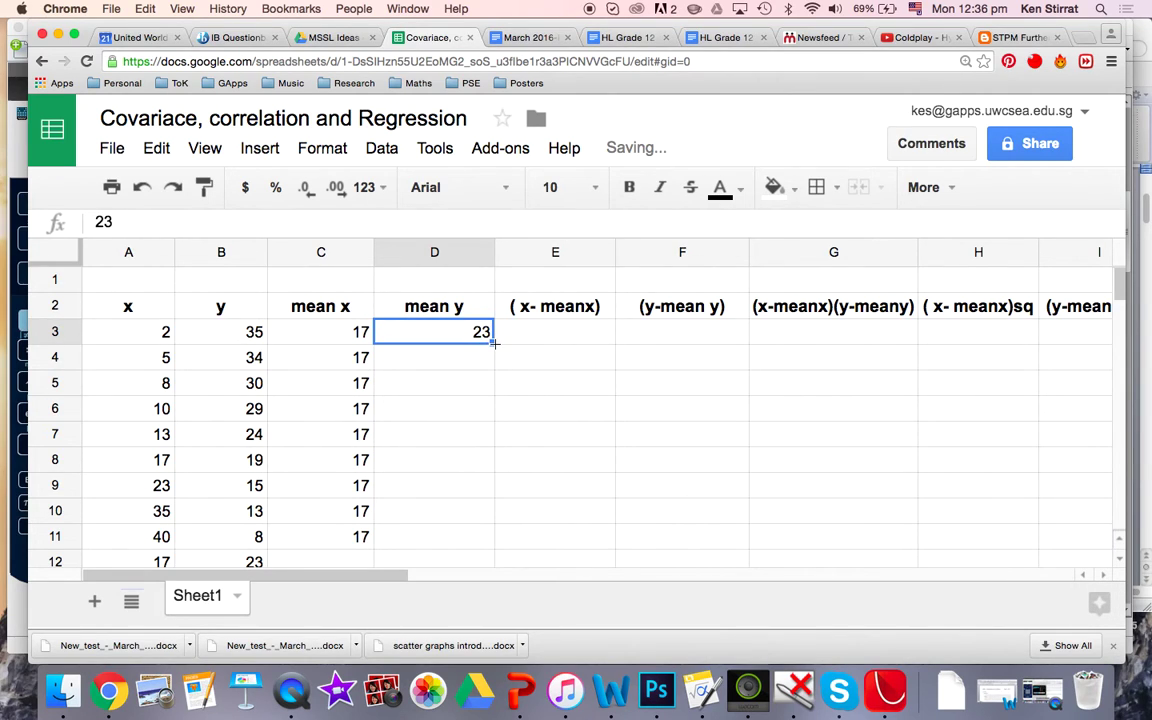
pyautogui.moveTo(493, 342); pyautogui.dragTo(480, 540)
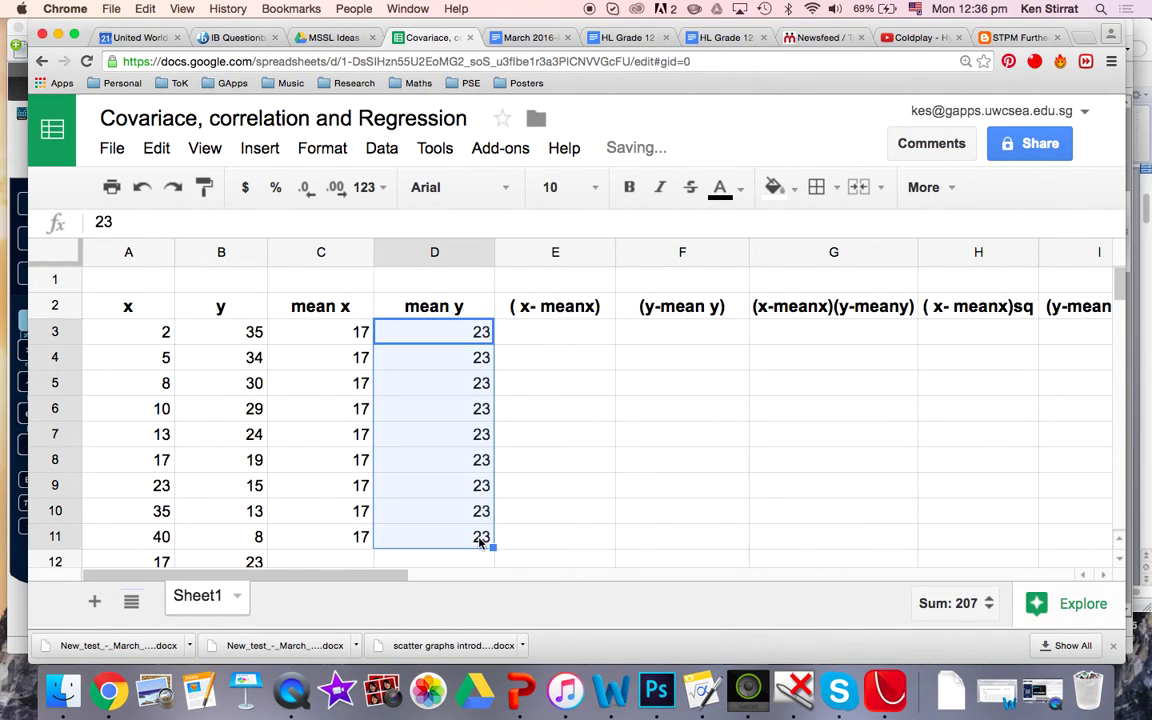
# - With cell E3 selected, switch the sheet to compact controls and enlarge the page zoom
pyautogui.click(539, 337)
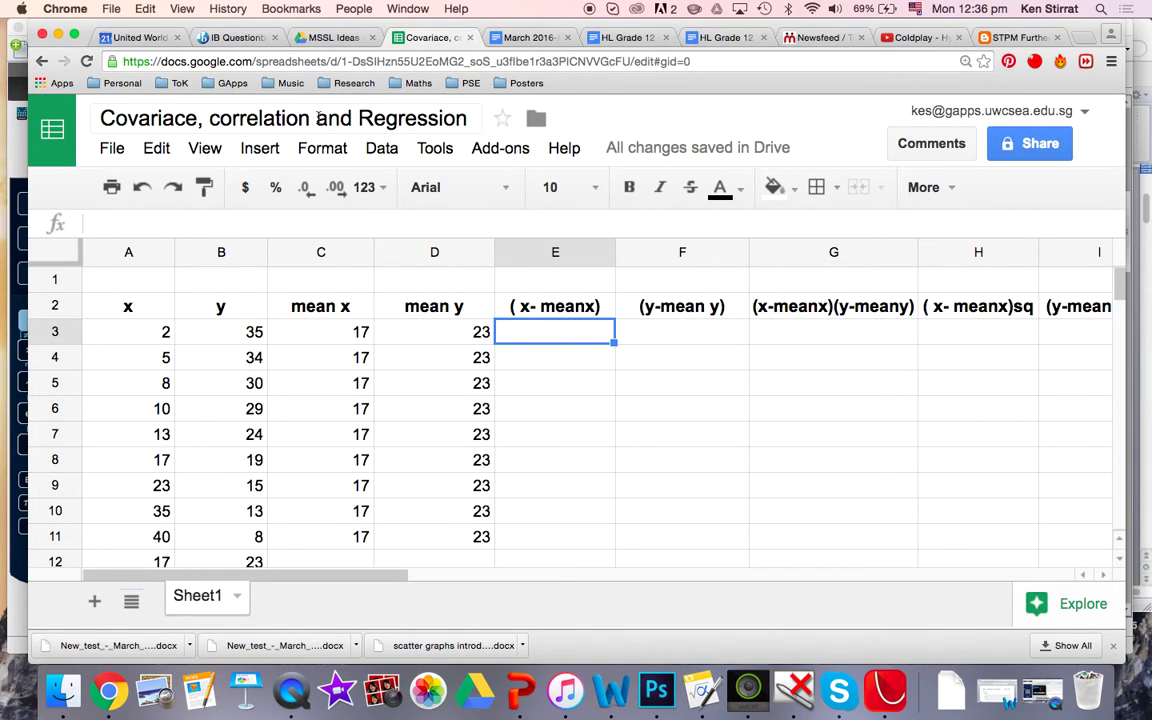
pyautogui.click(208, 150)
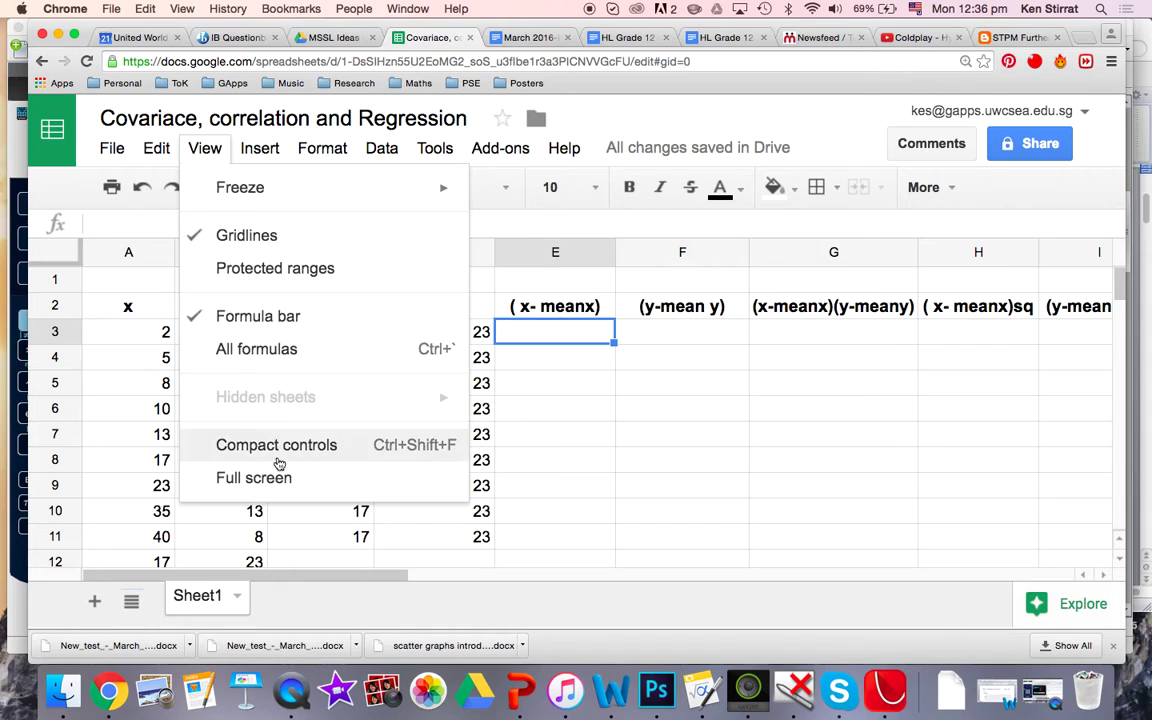
pyautogui.click(276, 445)
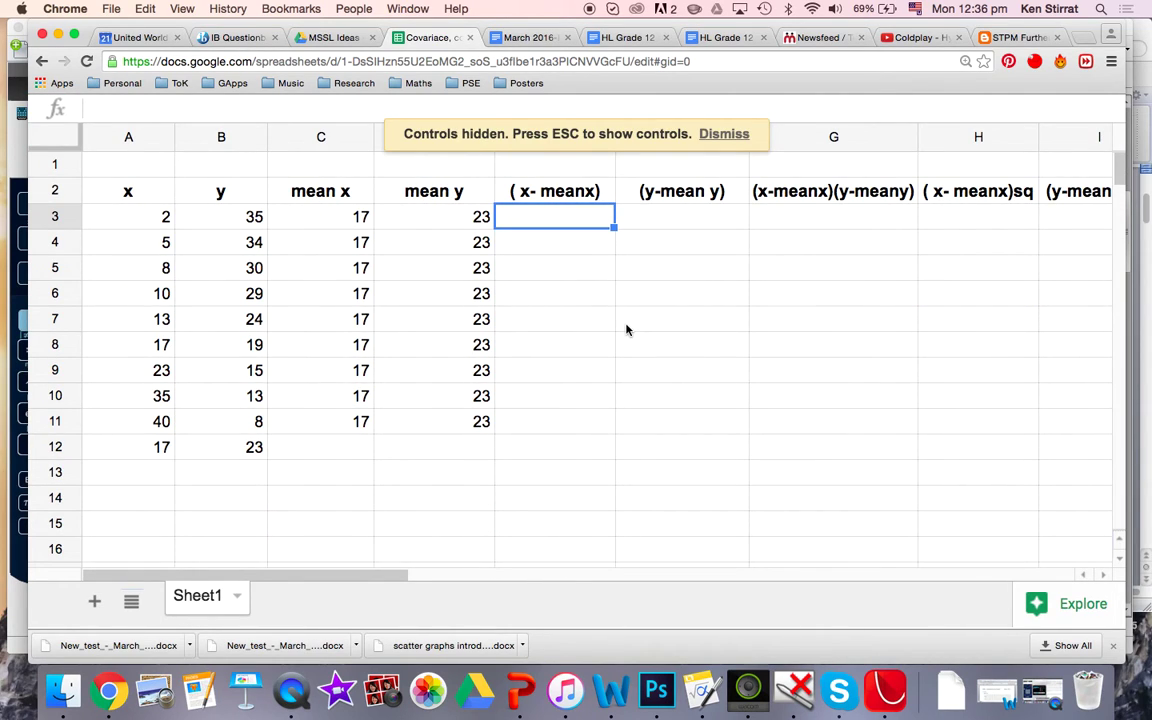
pyautogui.press('super+equal')
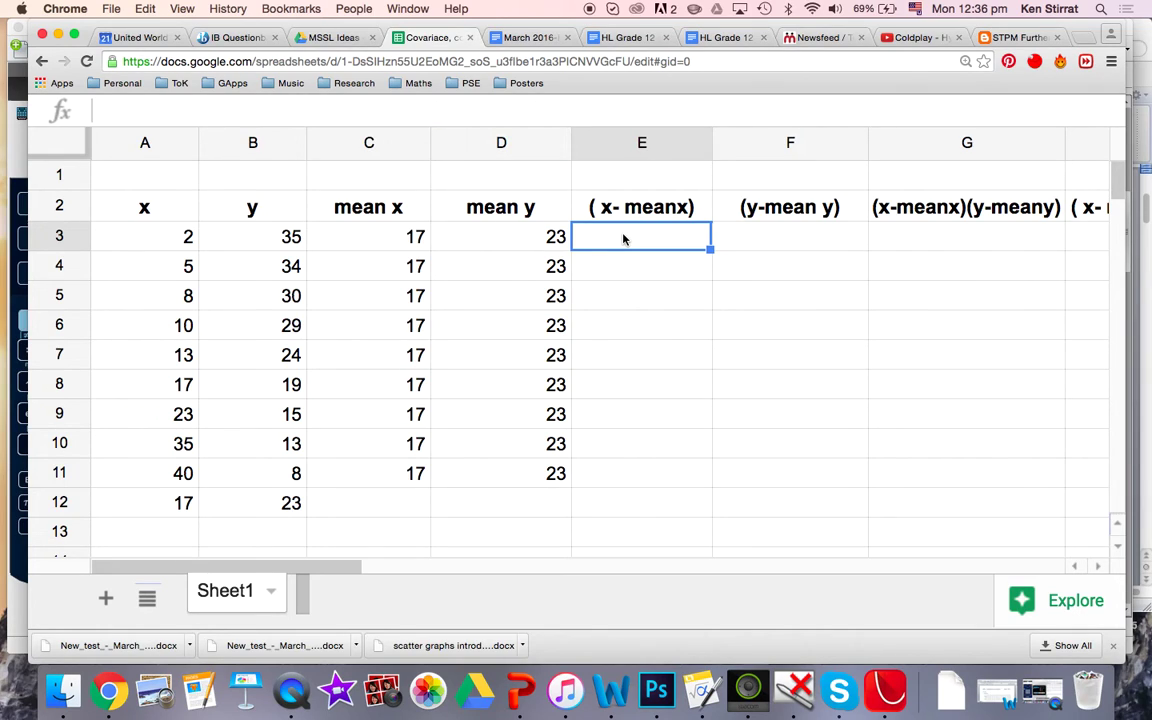
# - Enter =A3-C3 in E3 to get the x deviation from the mean and fill it down to E11
pyautogui.write('=')
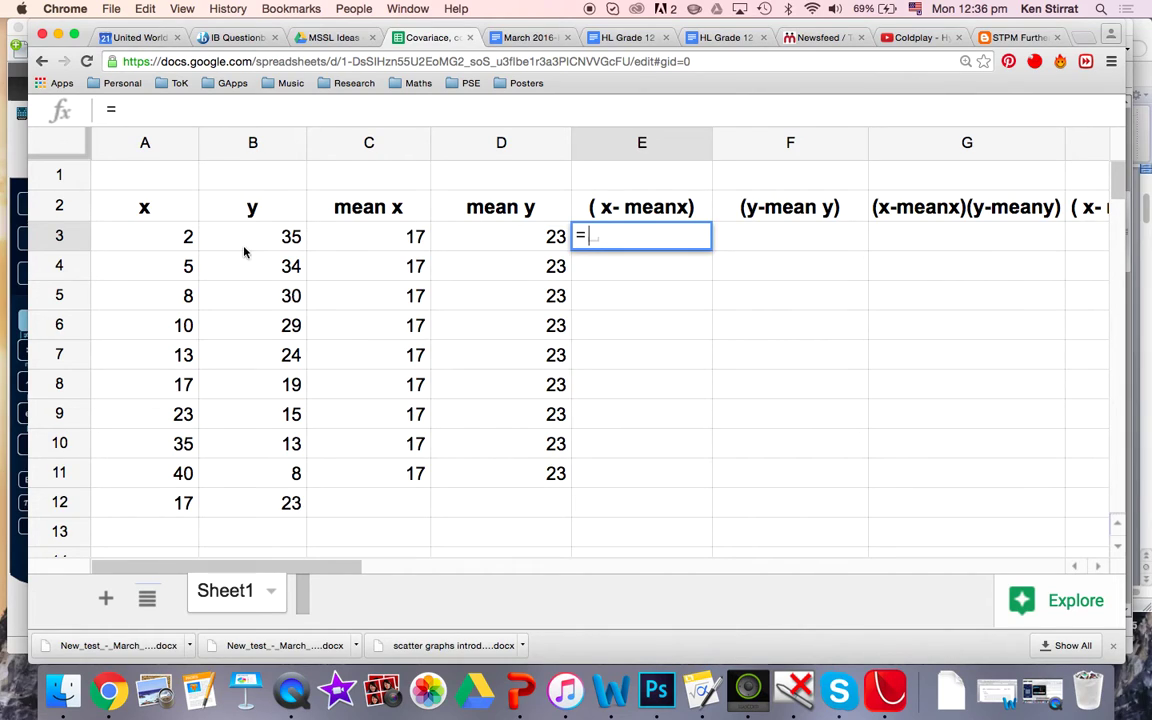
pyautogui.click(165, 247)
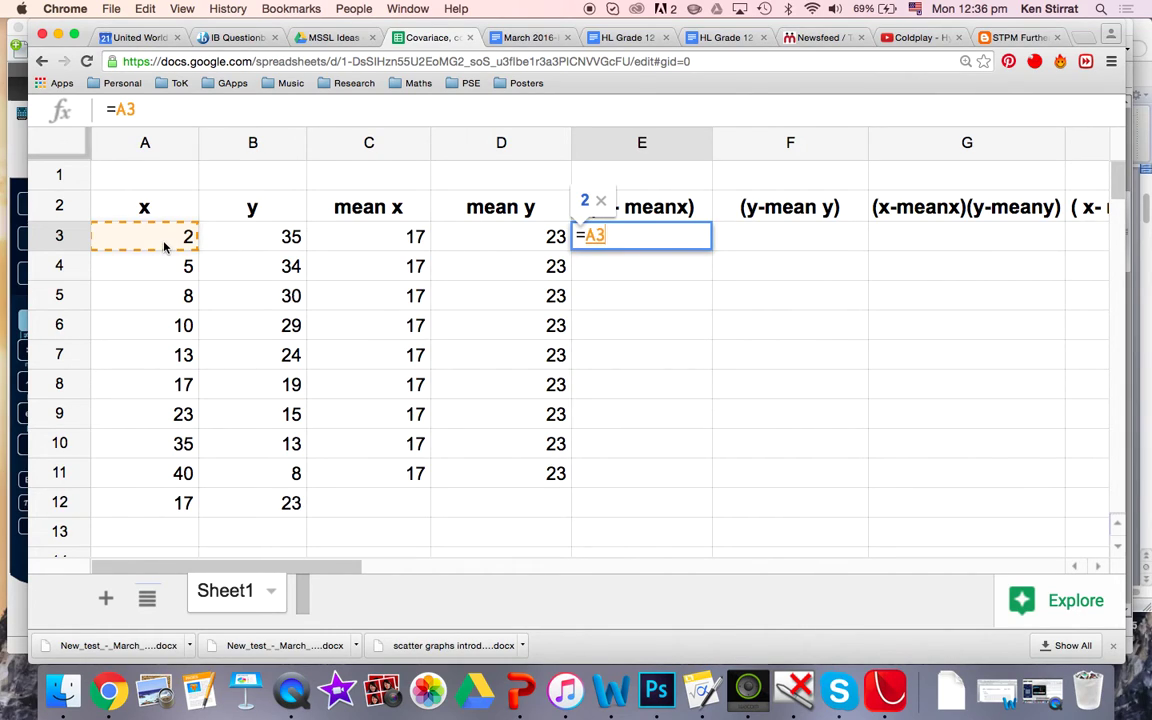
pyautogui.write('-')
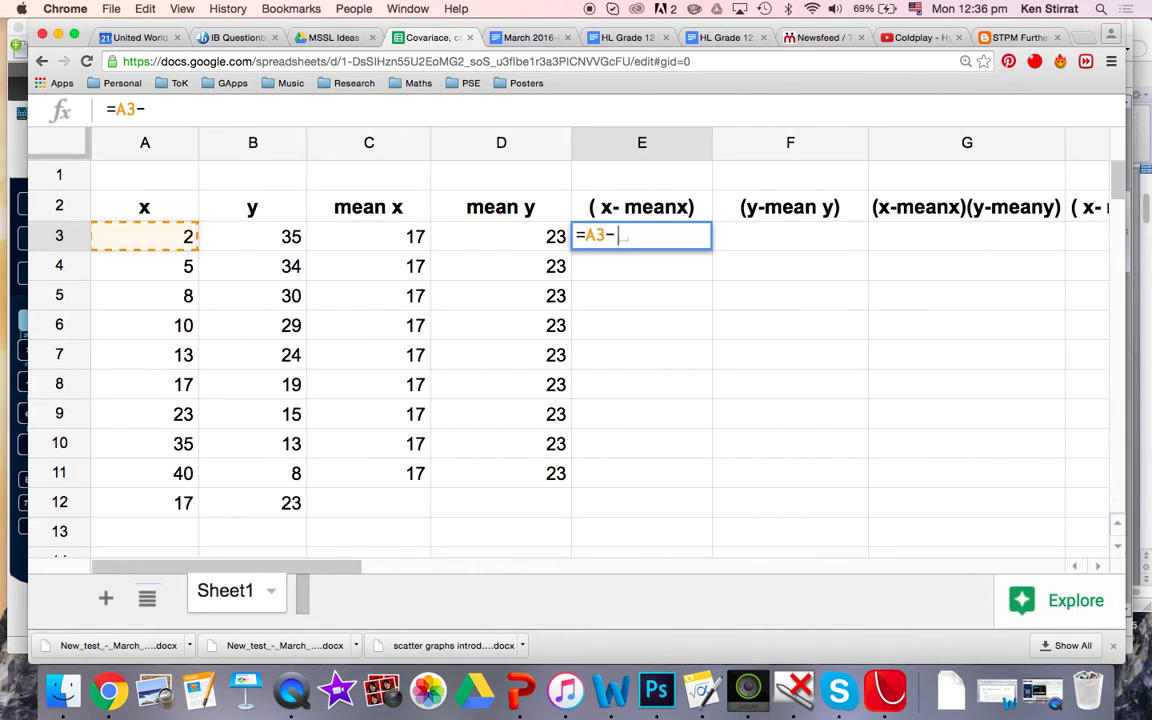
pyautogui.click(378, 241)
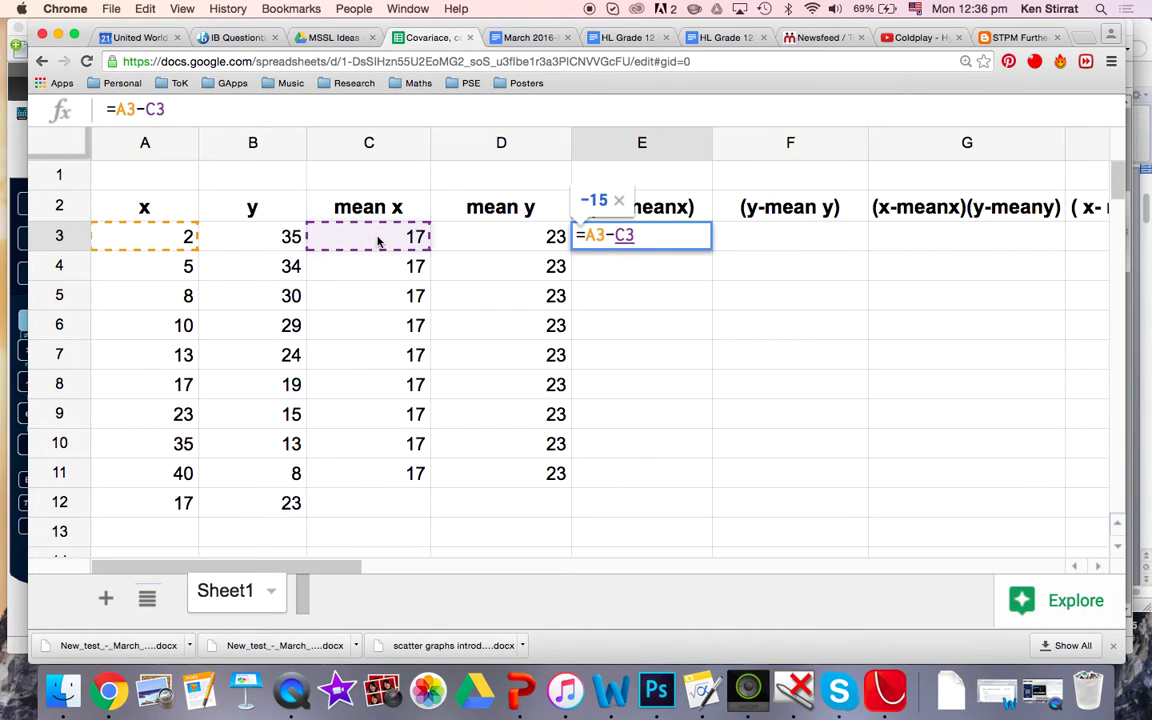
pyautogui.press('Return')
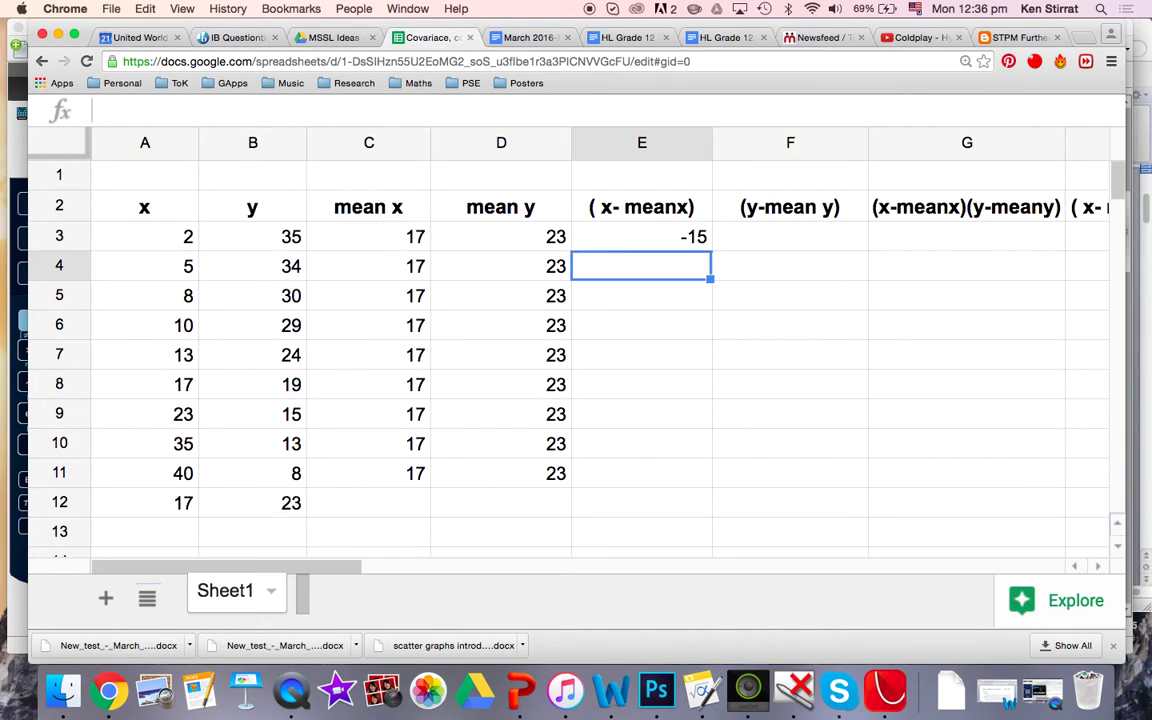
pyautogui.click(614, 241)
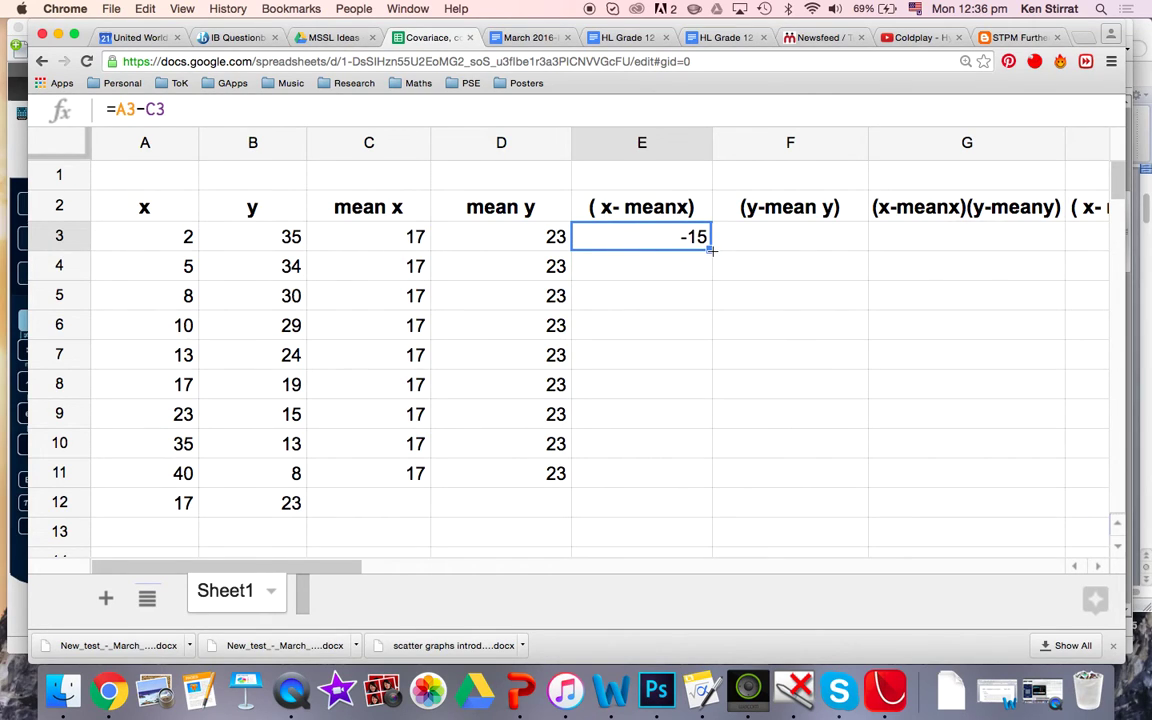
pyautogui.moveTo(711, 250); pyautogui.dragTo(714, 478)
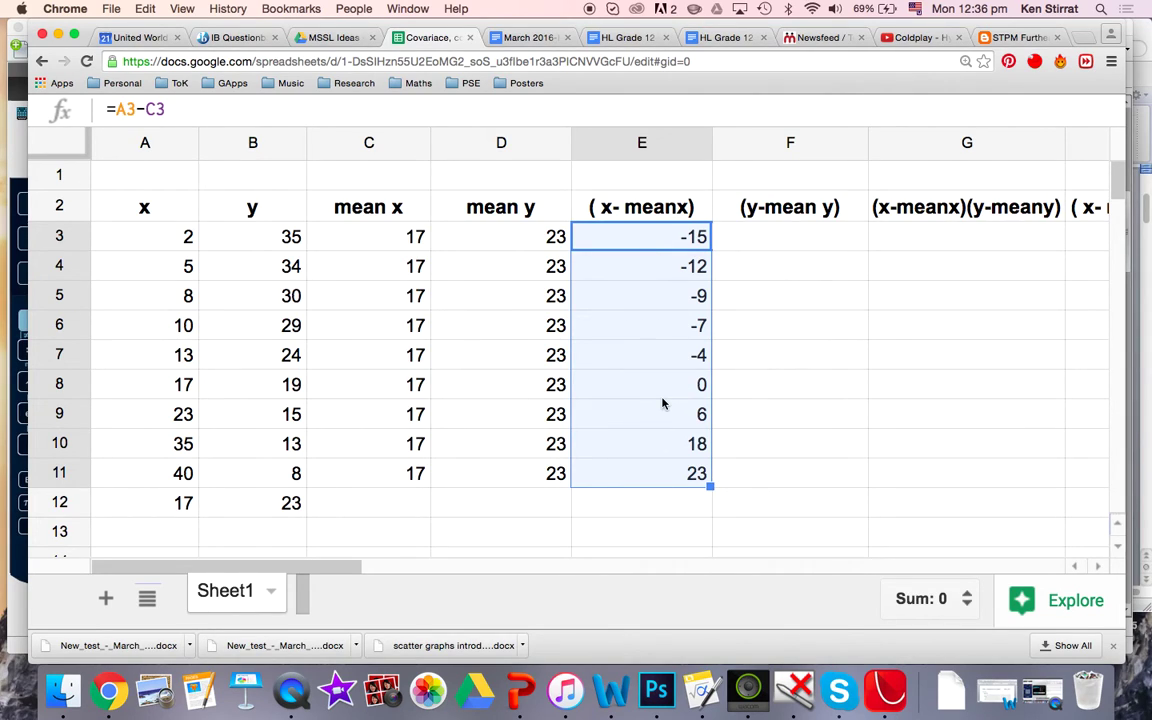
# - Total the x deviations in E12 with =sum(E3:E11) and select the result cell
pyautogui.click(664, 511)
pyautogui.write('=sum')
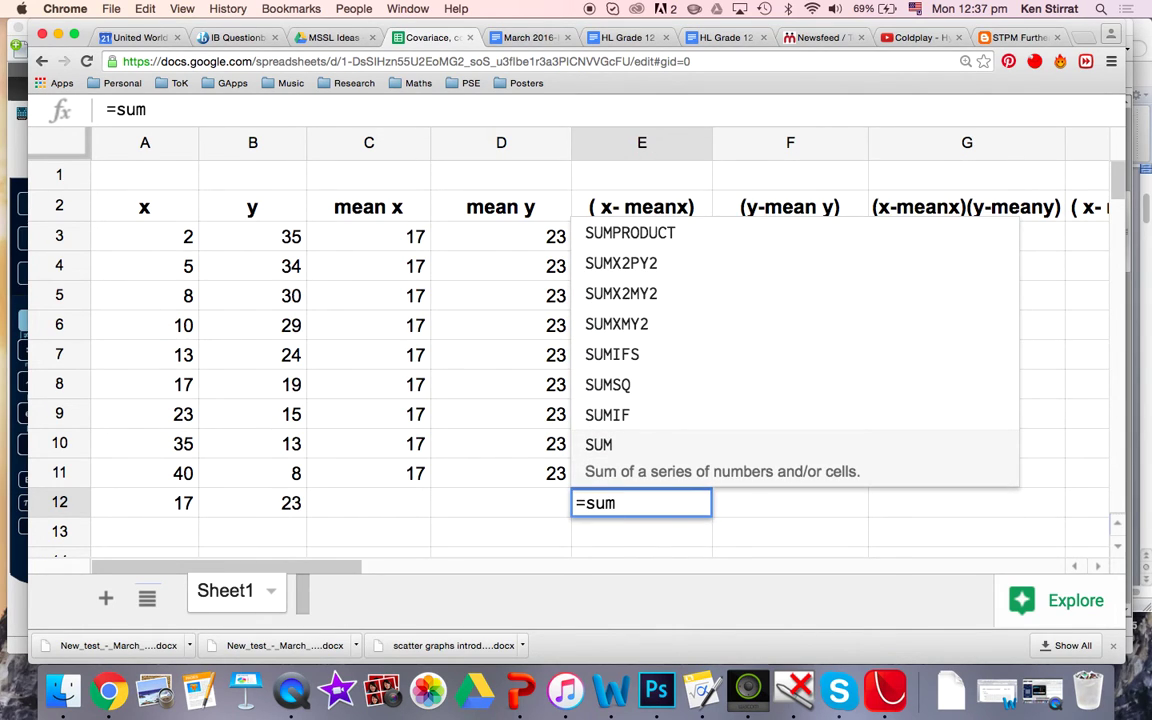
pyautogui.write('(')
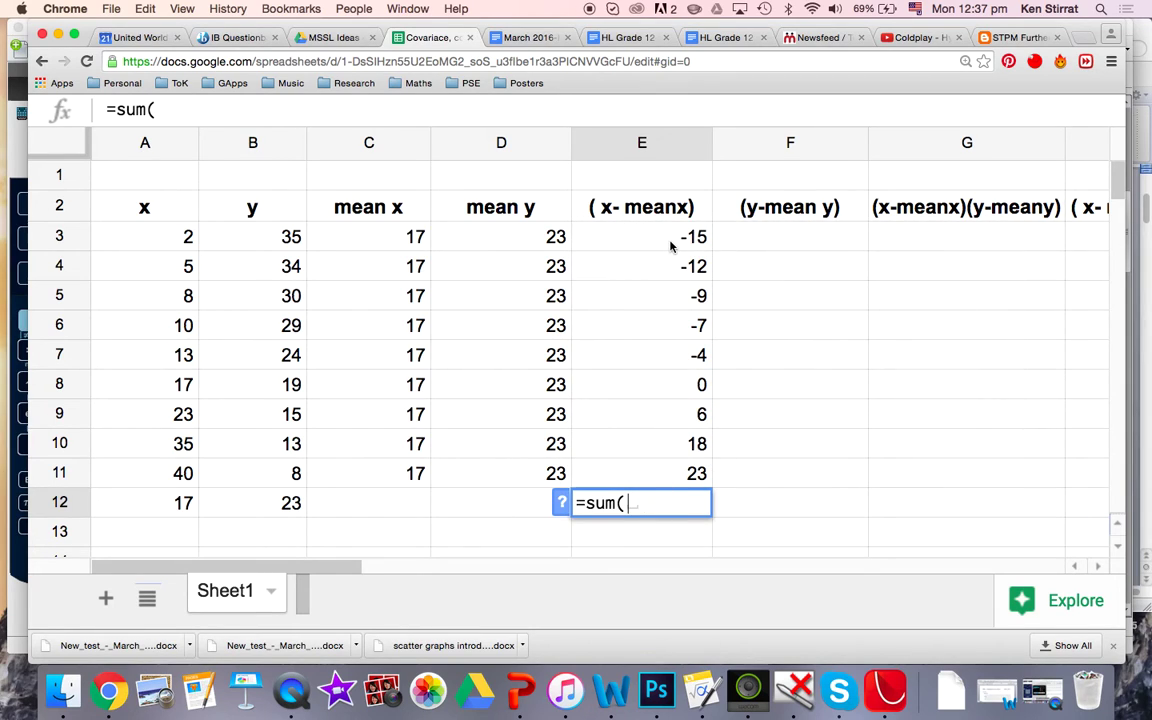
pyautogui.moveTo(673, 238); pyautogui.dragTo(680, 492)
pyautogui.write(')')
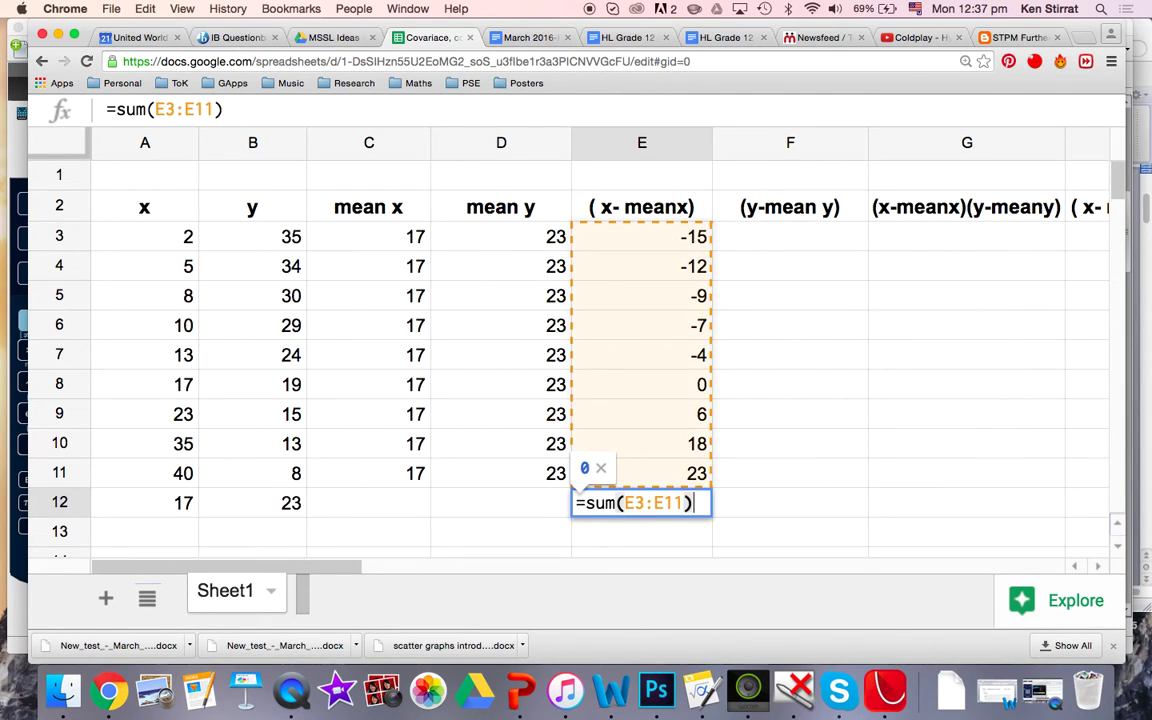
pyautogui.press('Return')
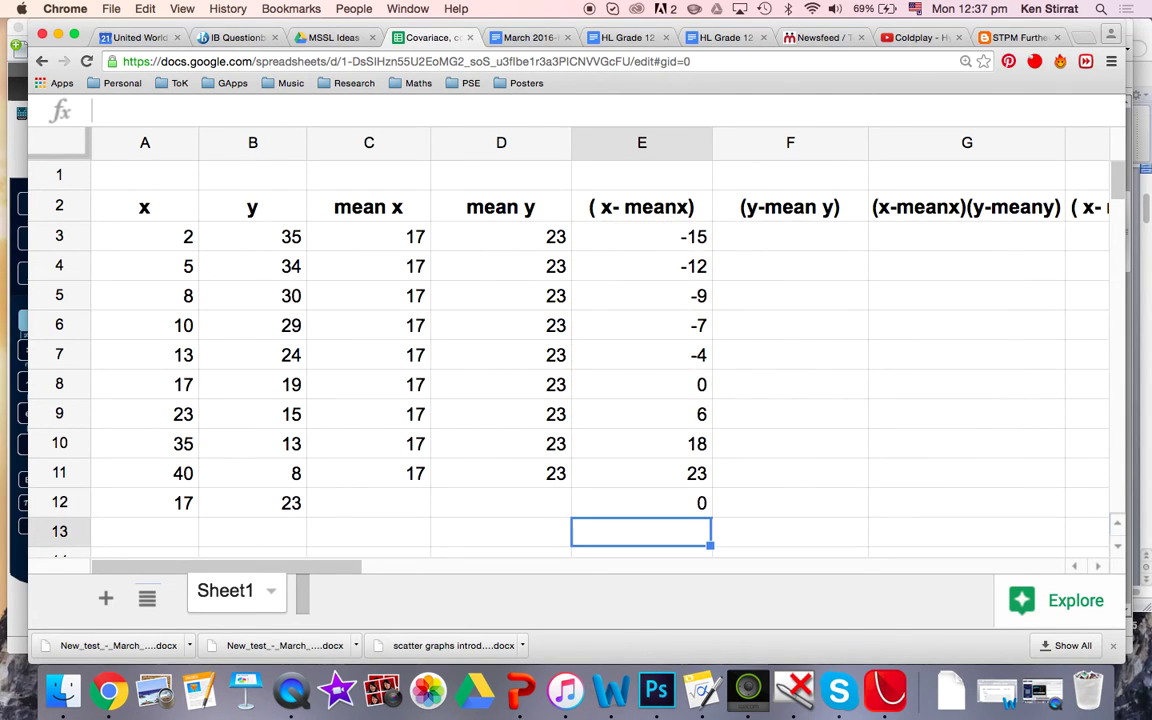
pyautogui.click(683, 512)
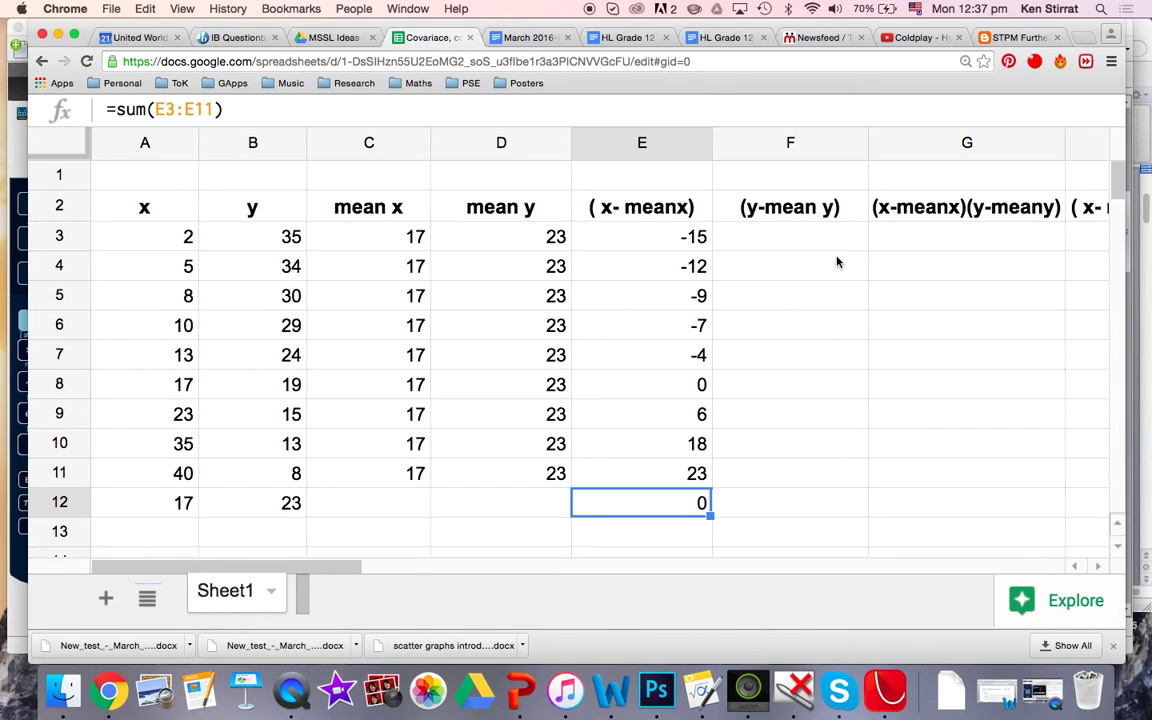
# - Enter =B3-D3 in F3 for the y deviation from the mean and fill it down to F11
pyautogui.click(807, 247)
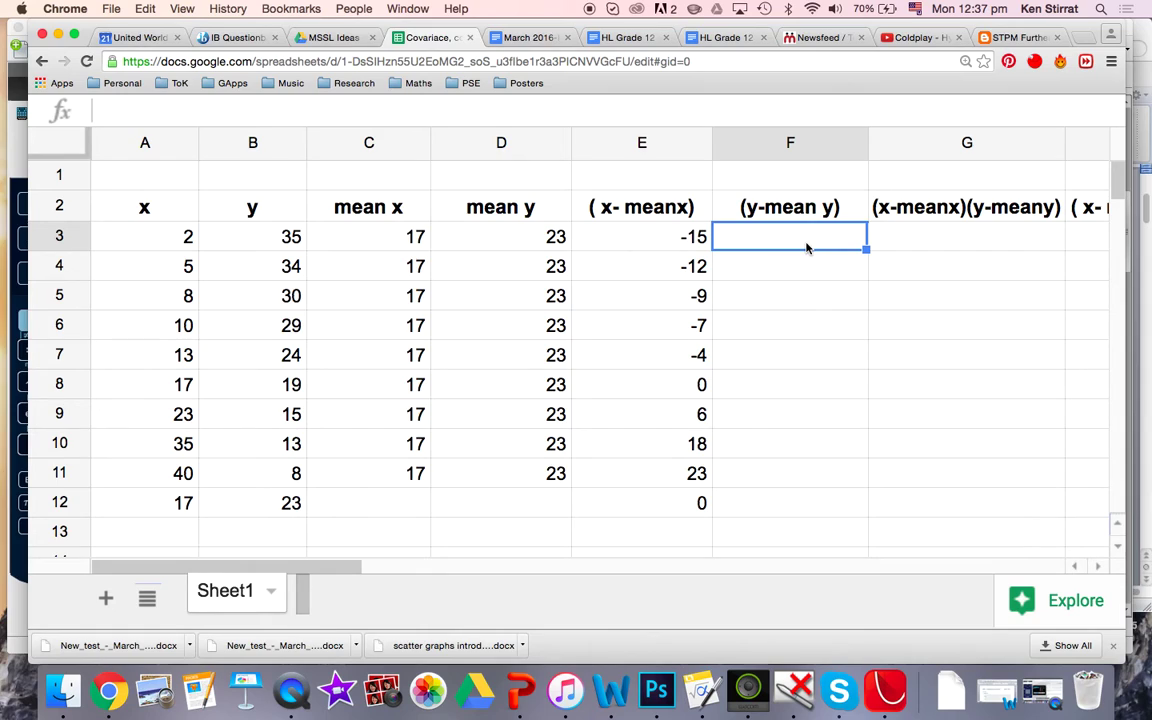
pyautogui.write('=')
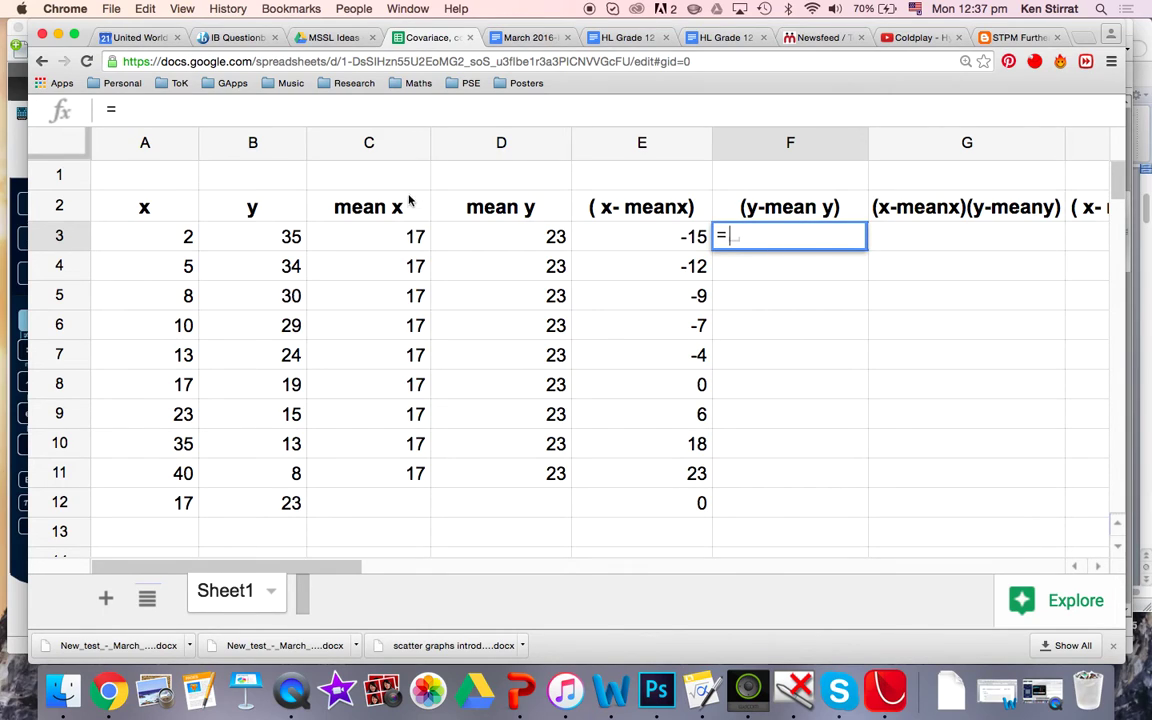
pyautogui.click(285, 240)
pyautogui.write('-')
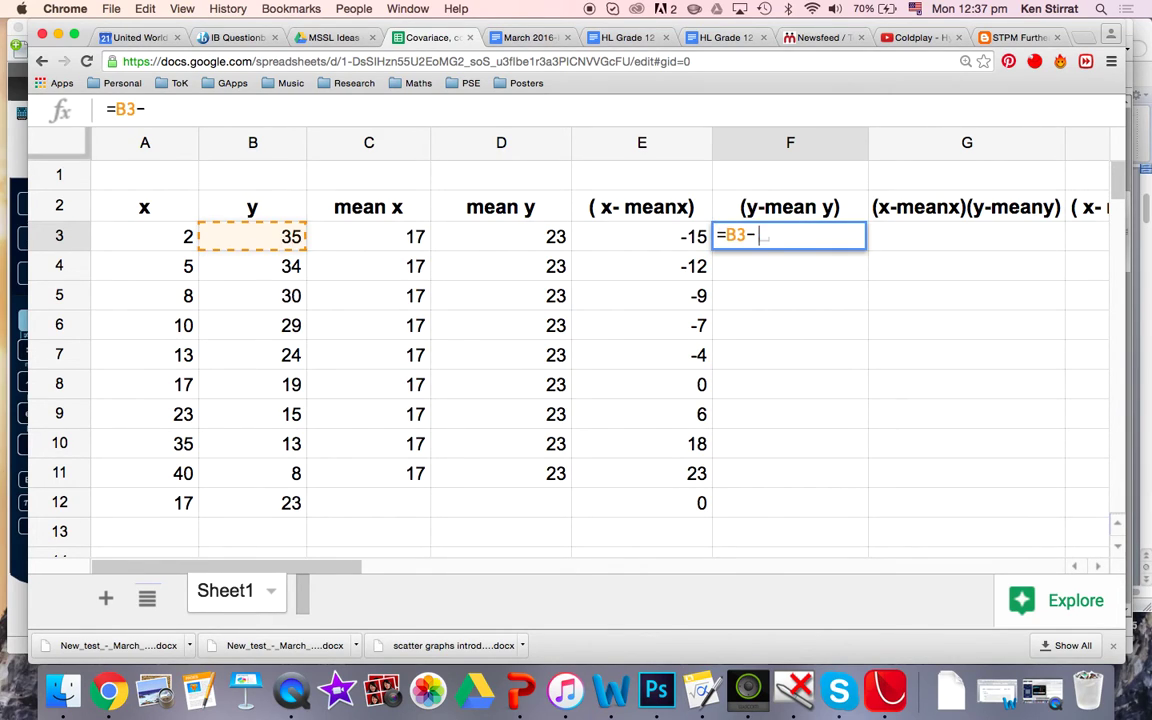
pyautogui.click(492, 248)
pyautogui.press('Return')
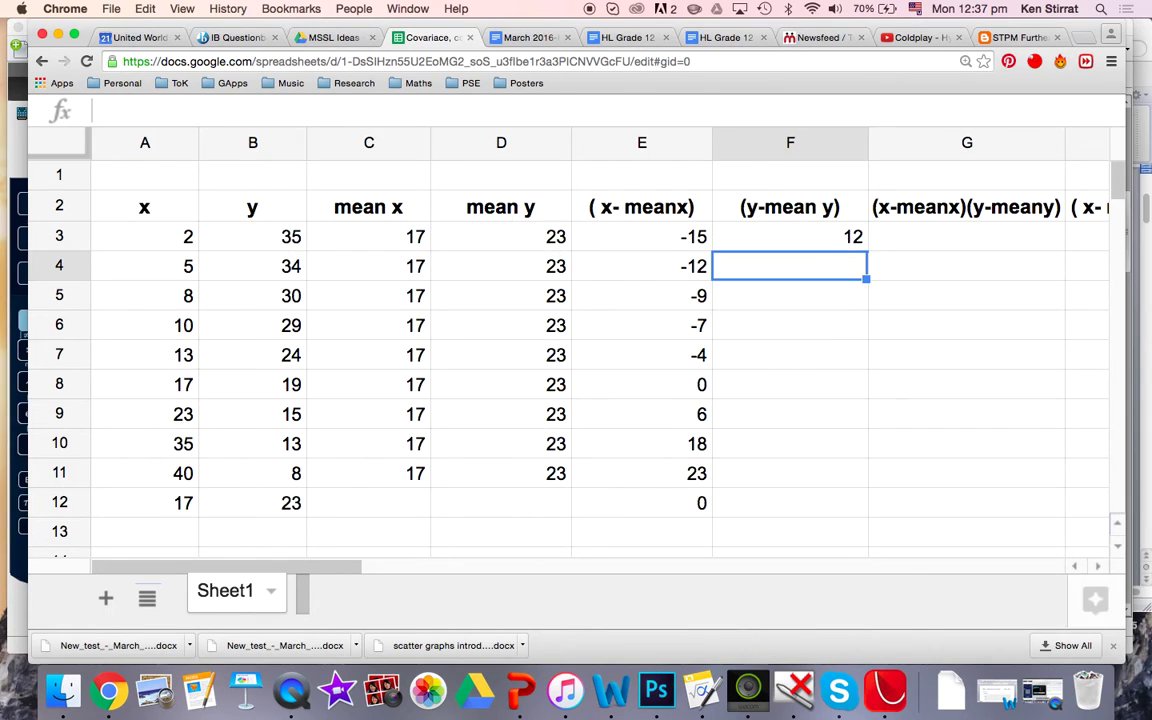
pyautogui.click(830, 234)
pyautogui.moveTo(865, 248); pyautogui.dragTo(848, 480)
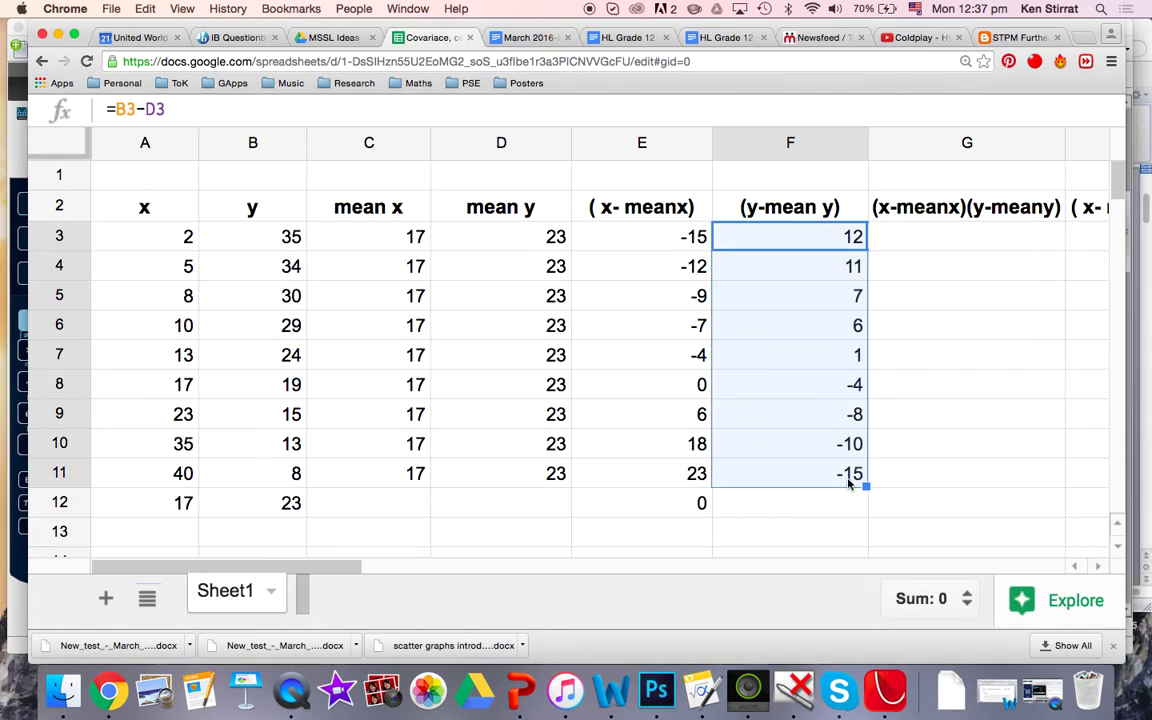
# - Clear the sum of the x deviations from cell E12
pyautogui.click(663, 506)
pyautogui.press('Delete')
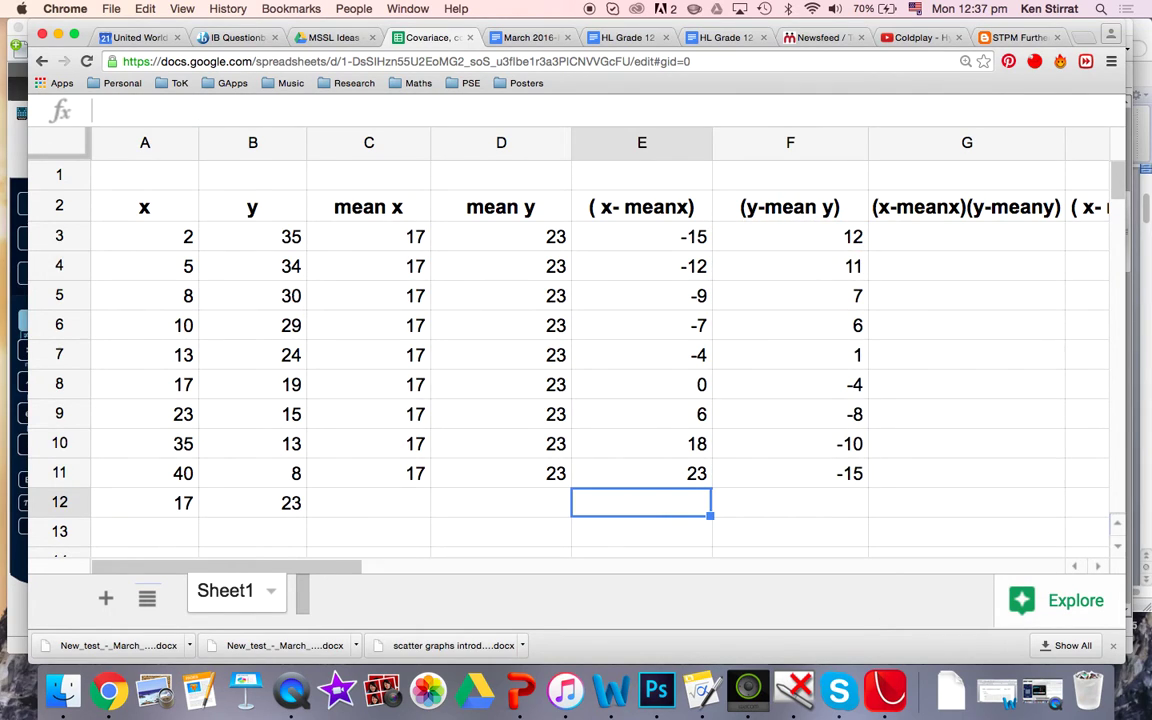
# - Enter =E3*F3 in G3 for the product of the two deviations and fill it down to G11
pyautogui.click(943, 241)
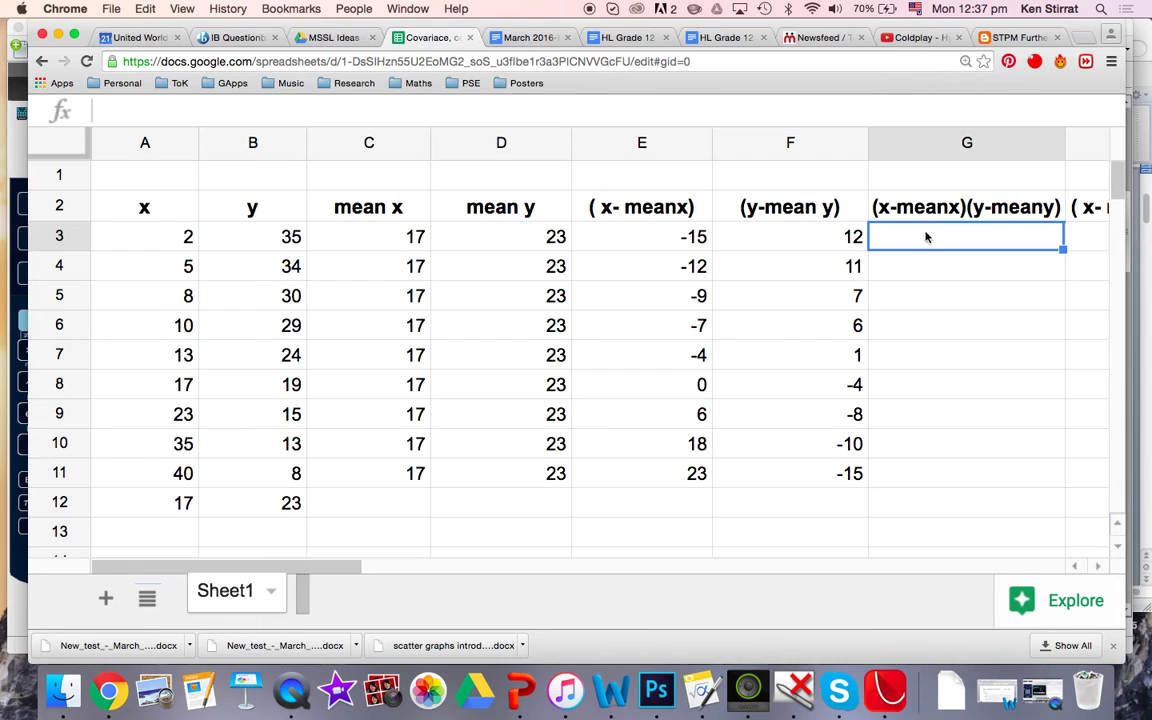
pyautogui.write('=')
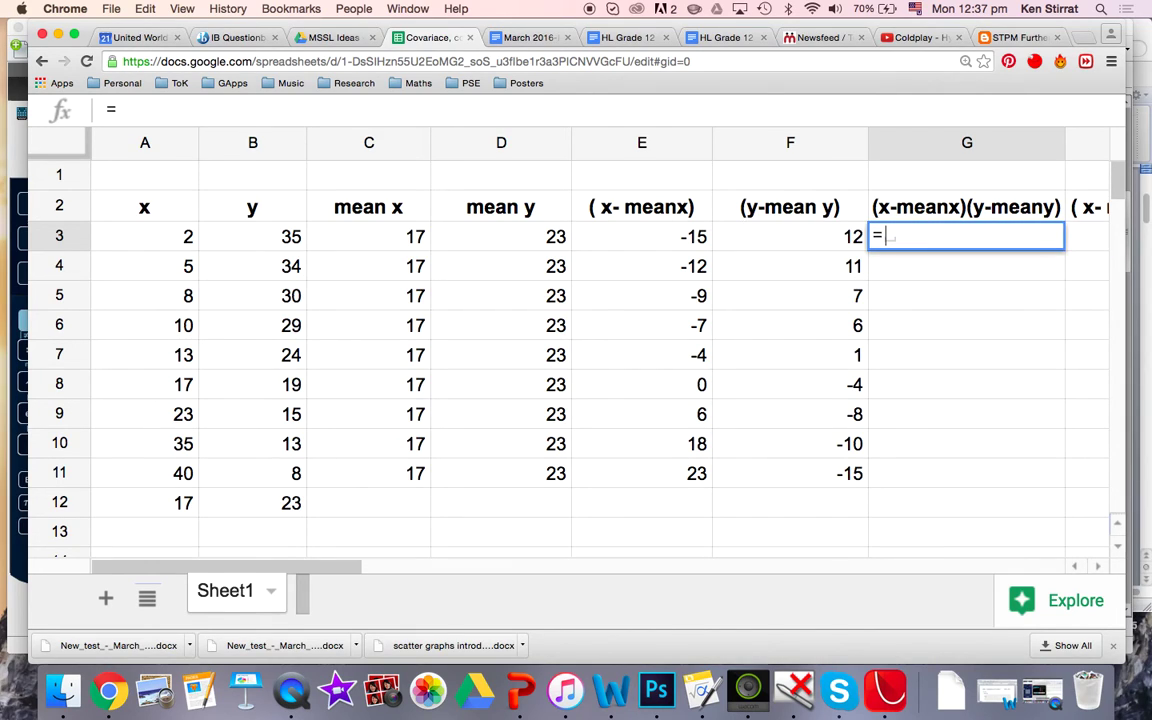
pyautogui.click(659, 240)
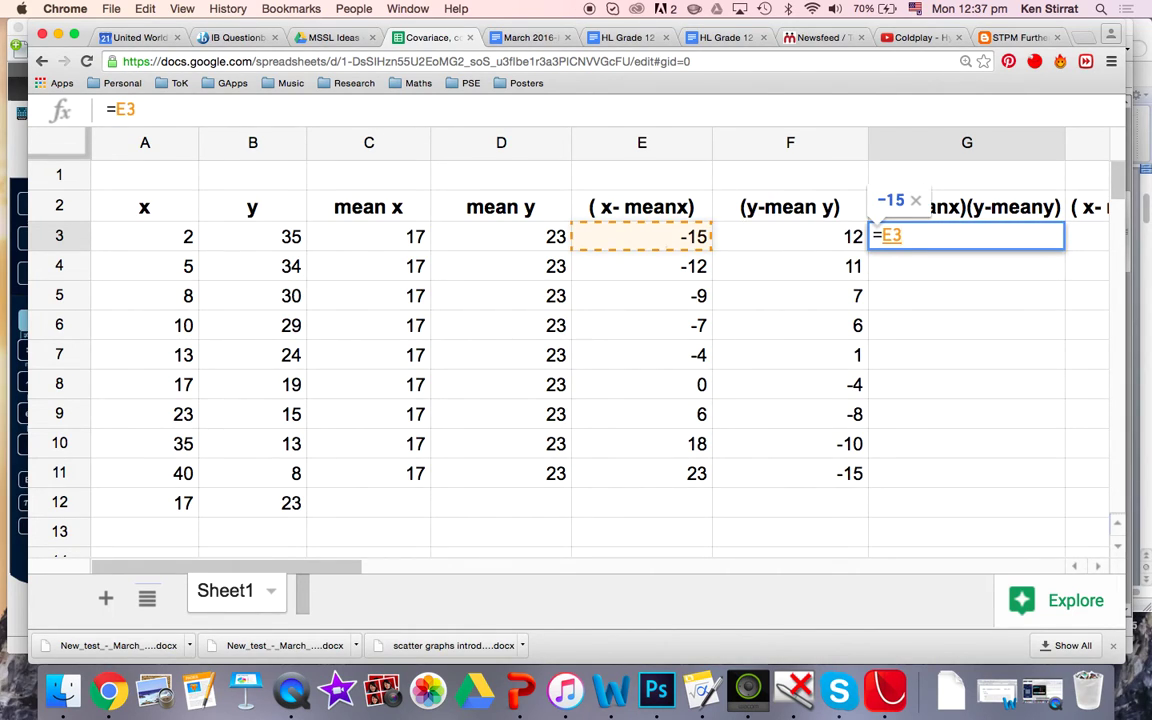
pyautogui.write('*')
pyautogui.click(770, 246)
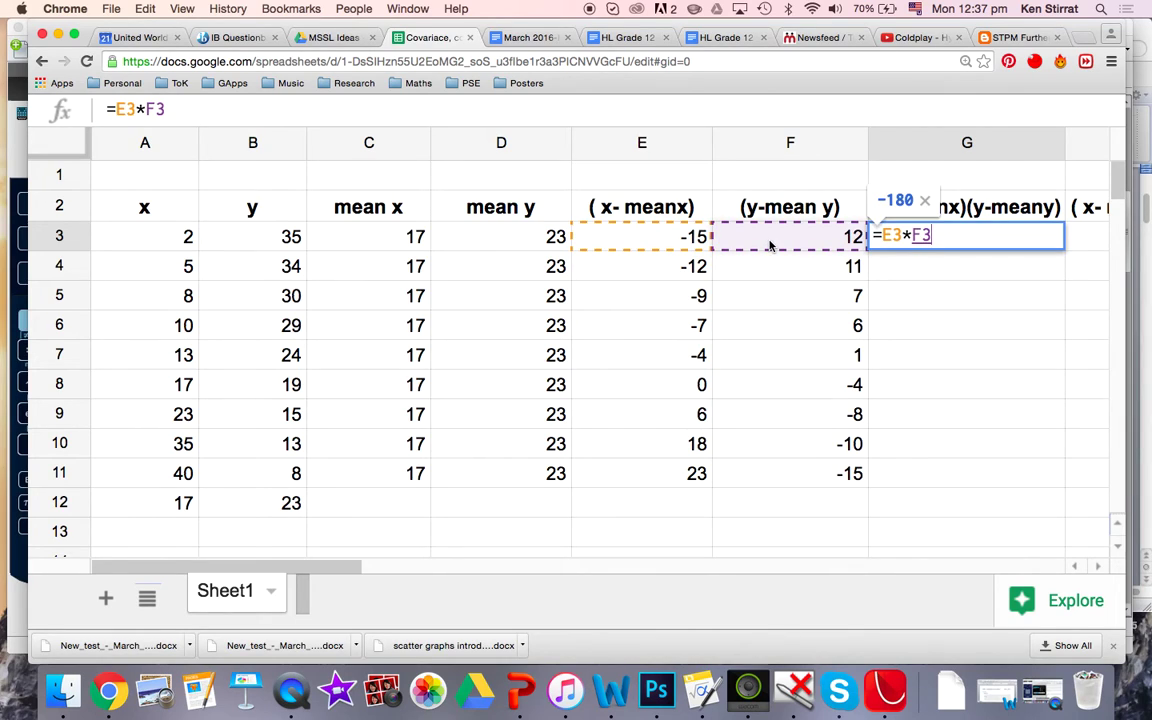
pyautogui.press('Return')
pyautogui.click(975, 240)
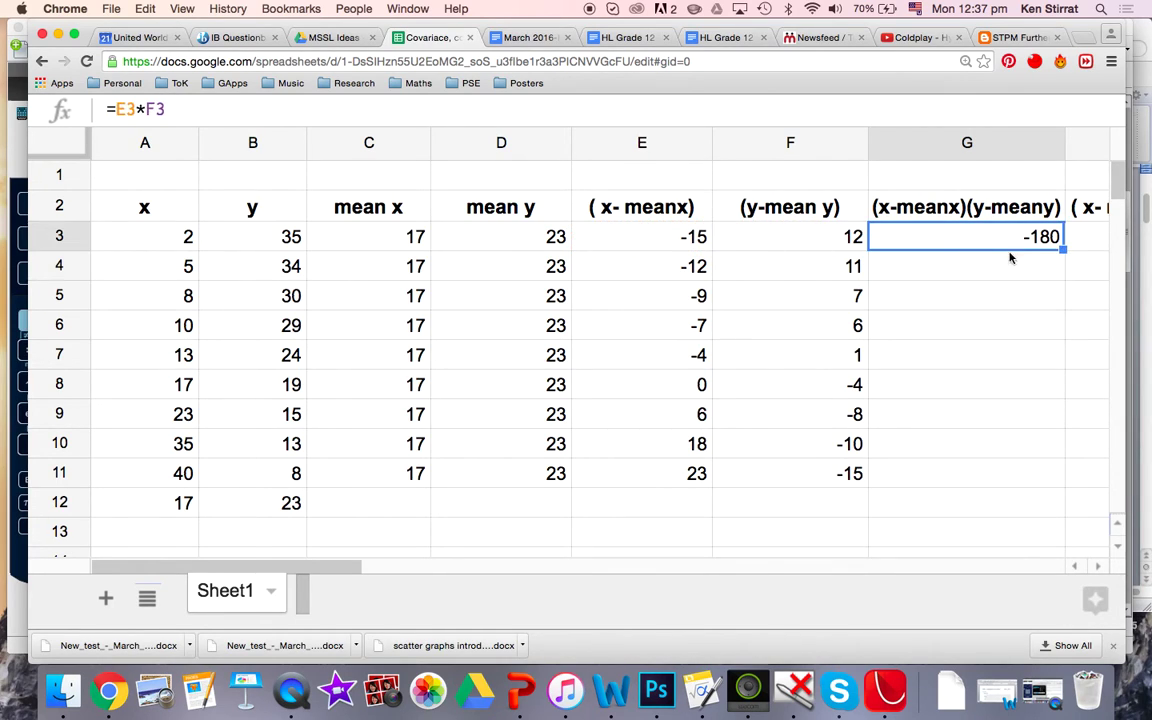
pyautogui.moveTo(1063, 249); pyautogui.dragTo(1054, 476)
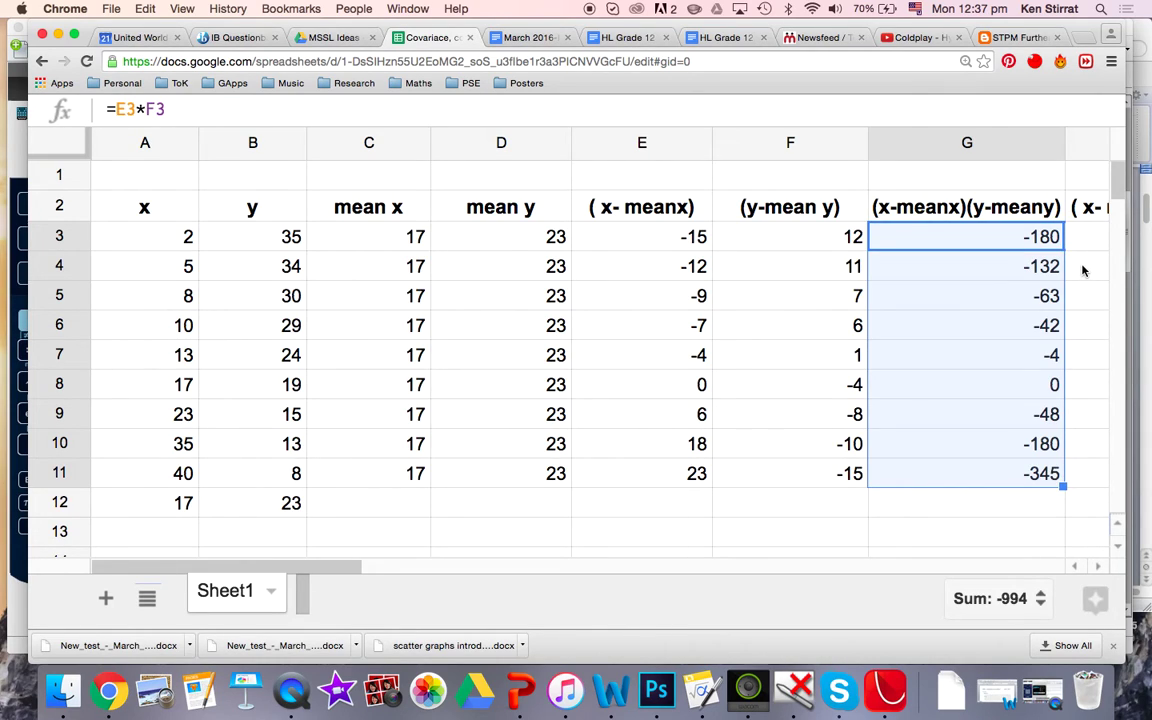
# - Enter =E3^2 in H3 to square the x deviation and fill it down to H11
pyautogui.hscroll(4, 1082, 270)
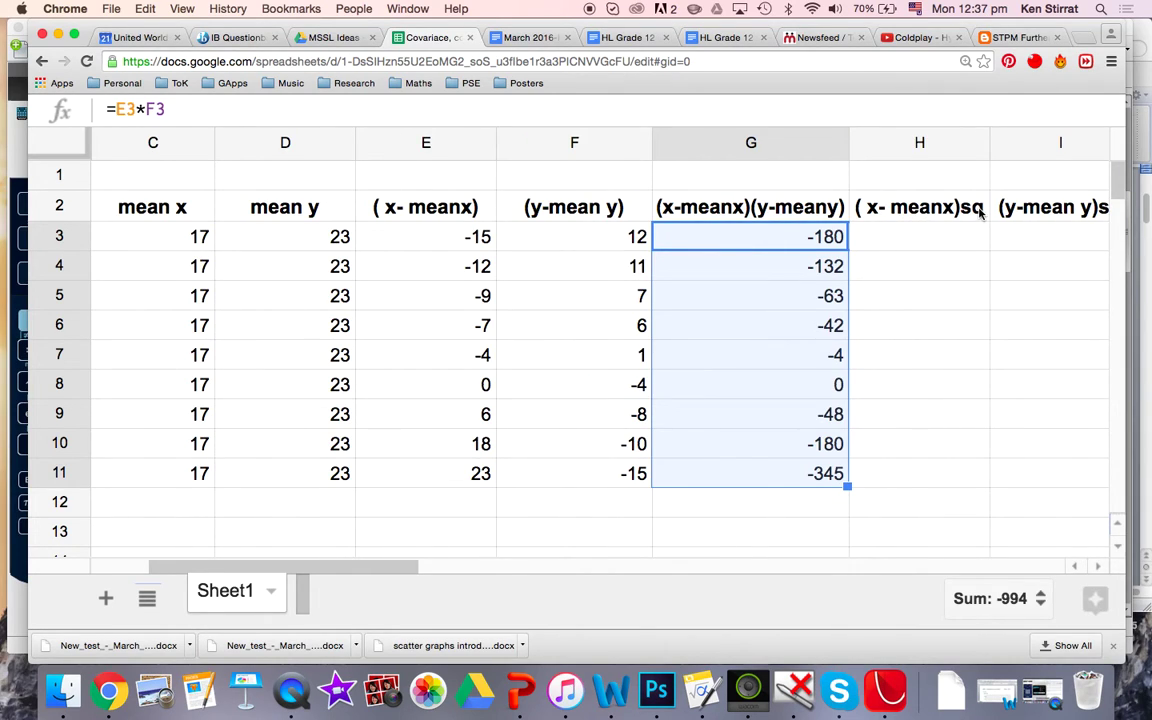
pyautogui.click(926, 238)
pyautogui.write('=')
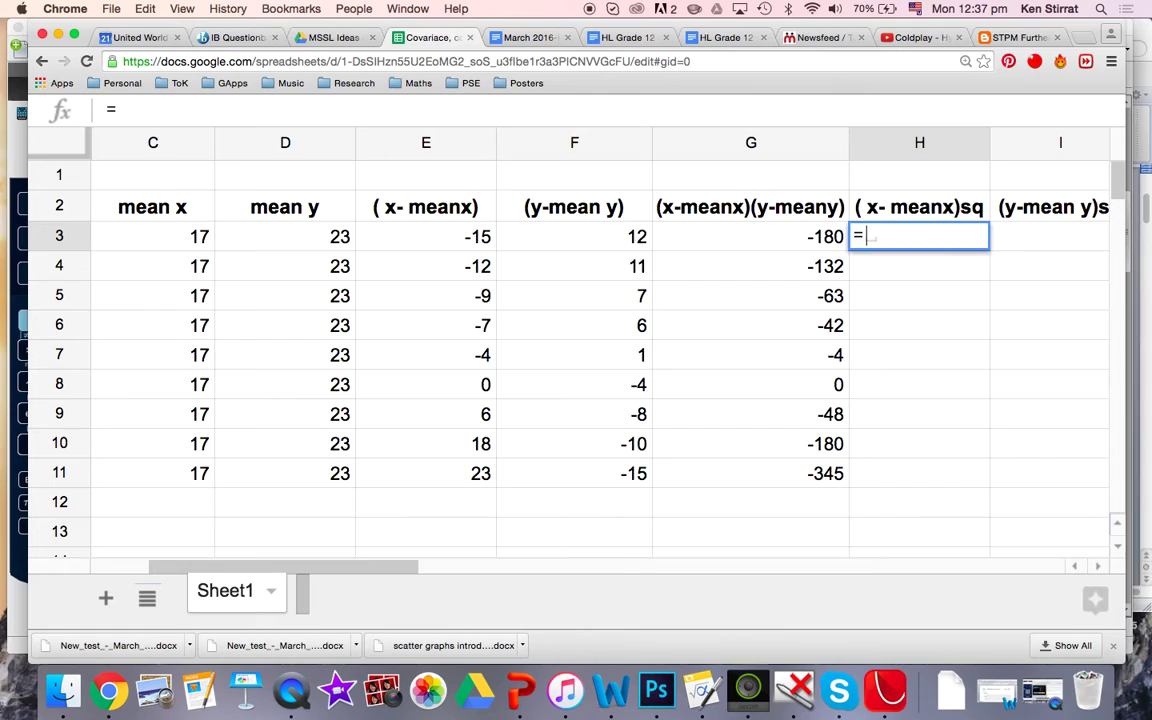
pyautogui.click(436, 245)
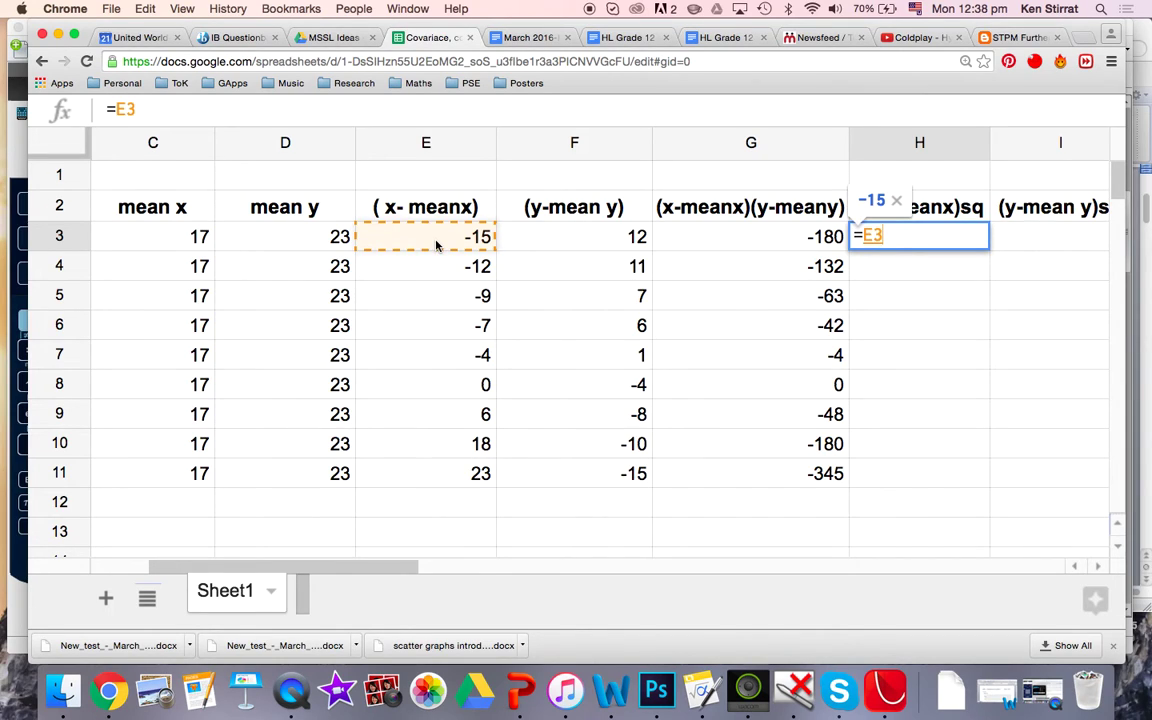
pyautogui.write('^2')
pyautogui.press('Return')
pyautogui.click(984, 244)
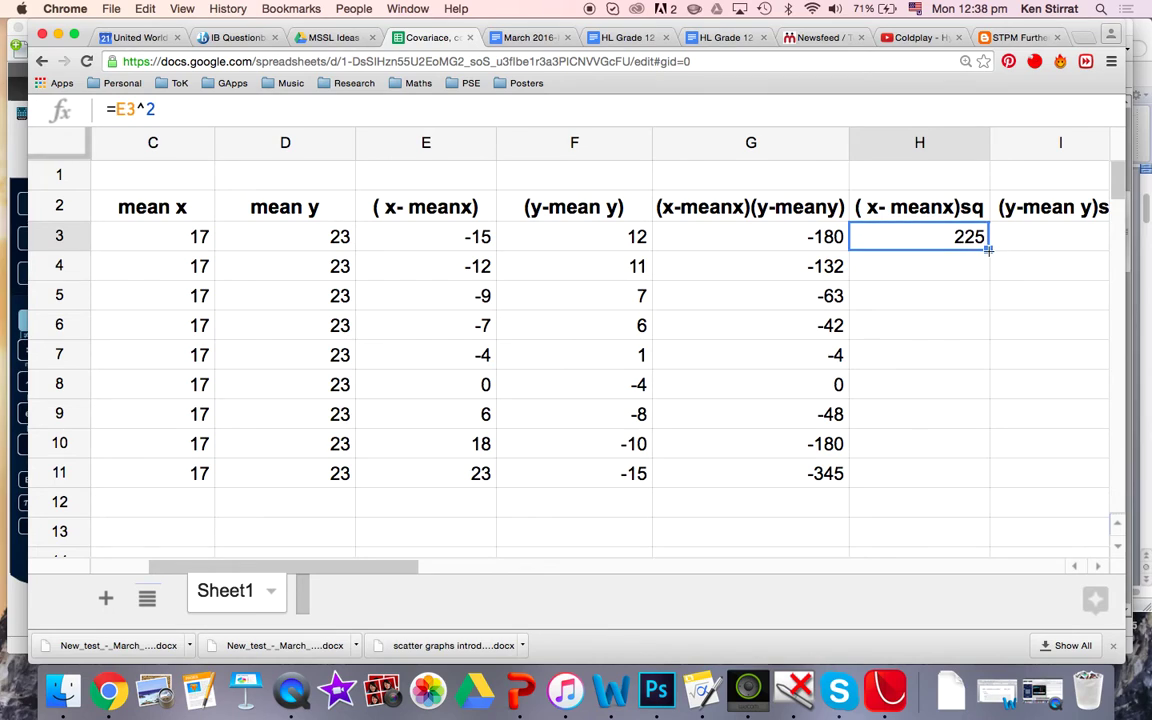
pyautogui.moveTo(988, 250); pyautogui.dragTo(984, 445)
pyautogui.moveTo(984, 472); pyautogui.dragTo(984, 472)
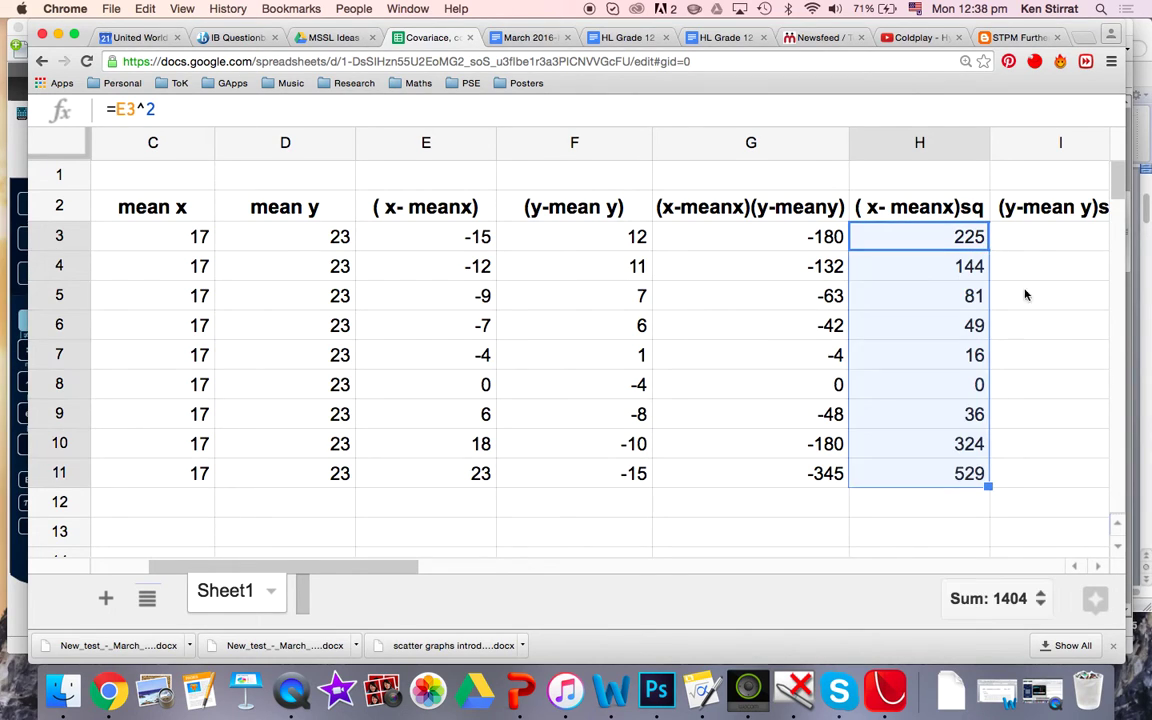
# - Enter =F3^2 in I3 to square the y deviation and fill it down to I11
pyautogui.click(1039, 244)
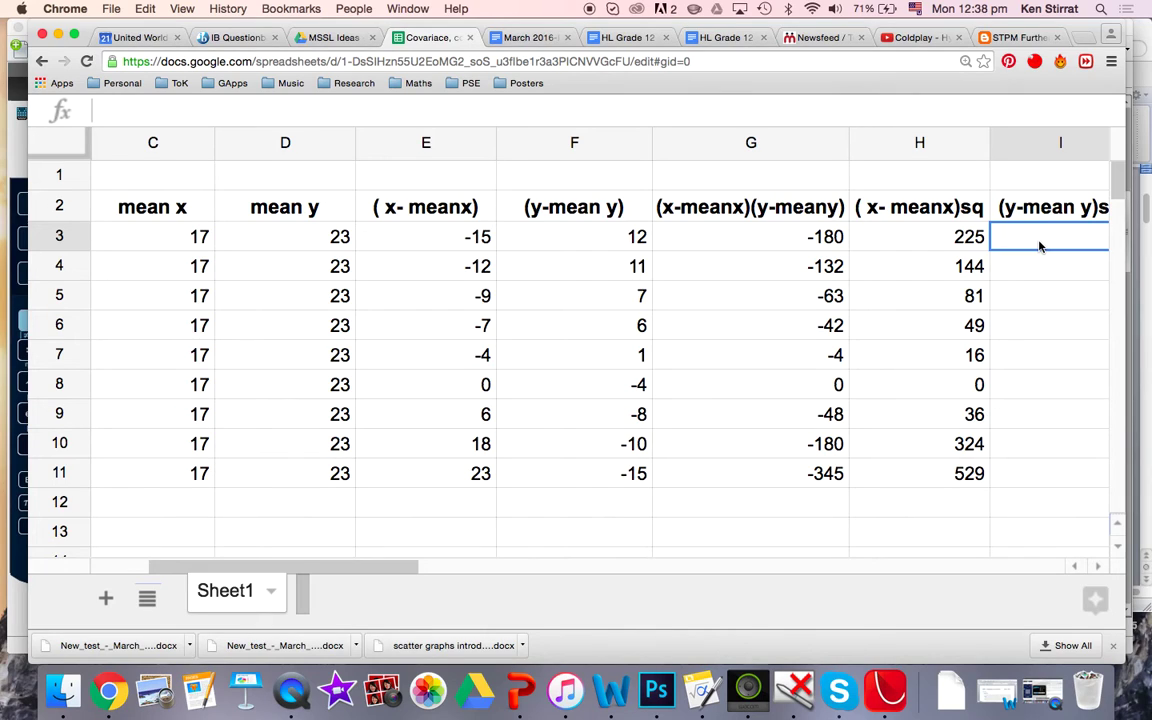
pyautogui.write('=')
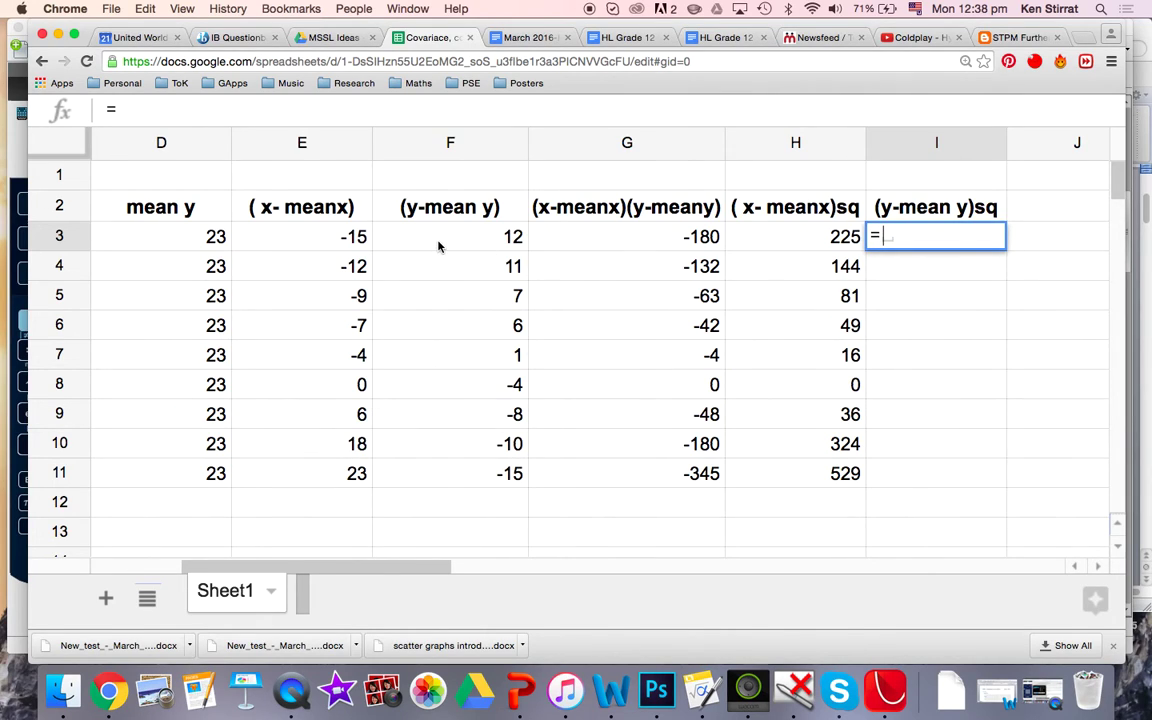
pyautogui.click(438, 246)
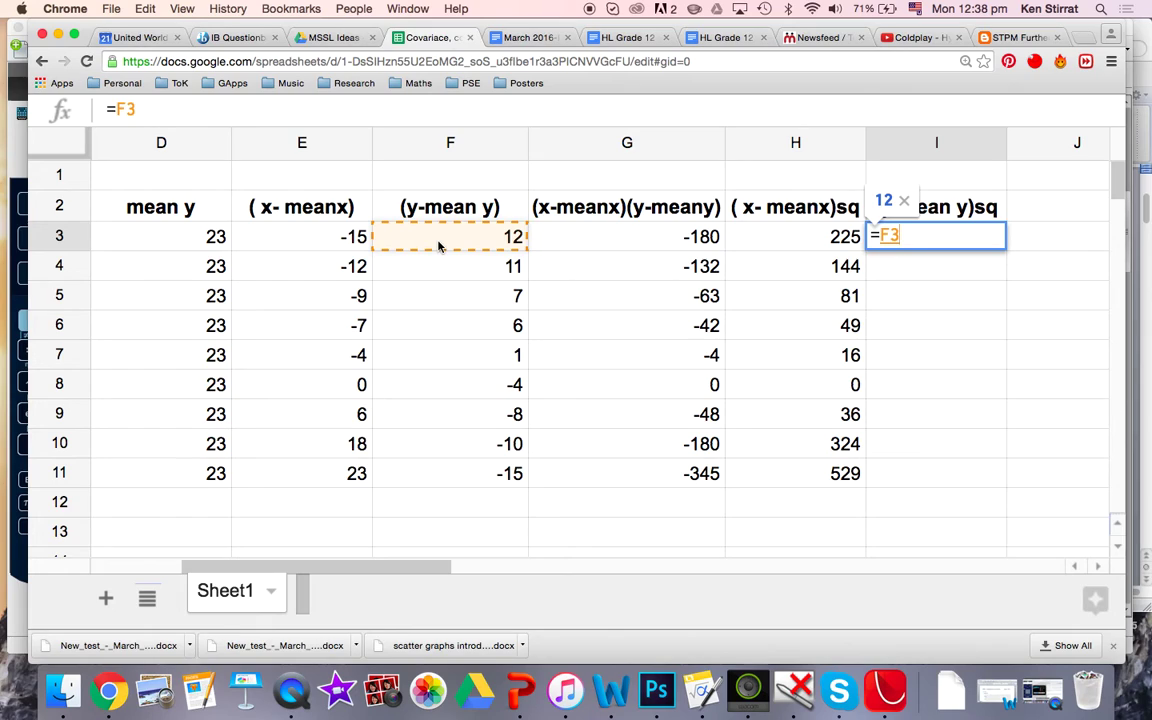
pyautogui.write('^2')
pyautogui.press('Return')
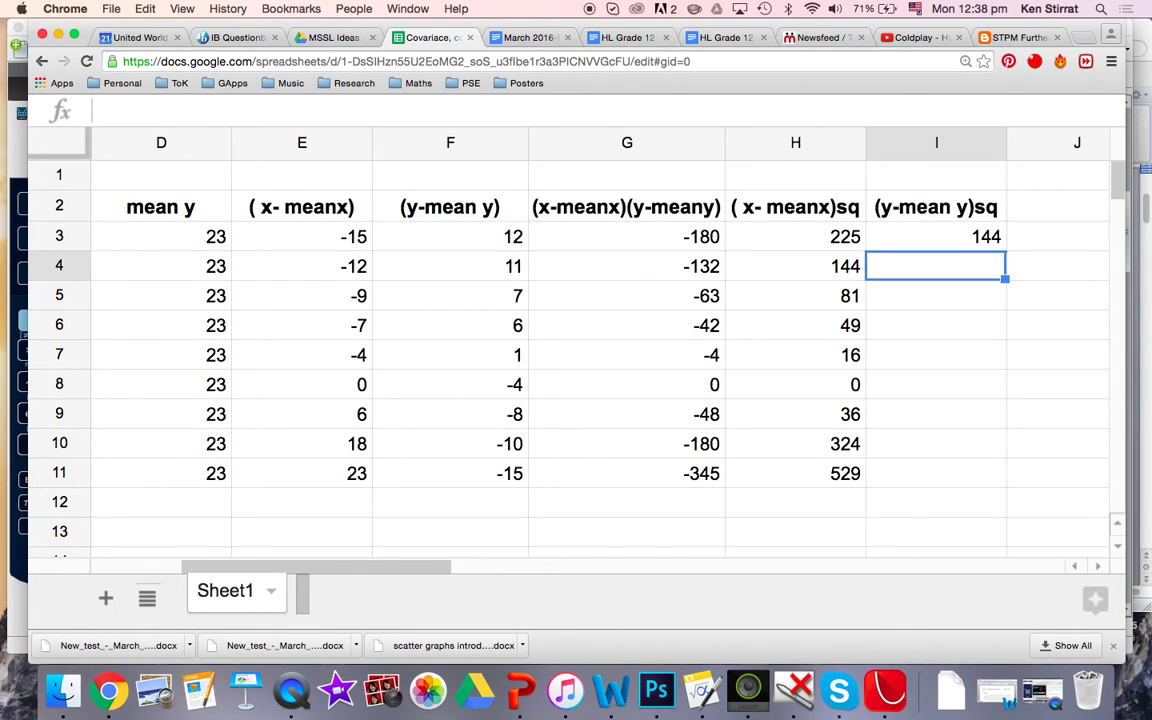
pyautogui.click(882, 232)
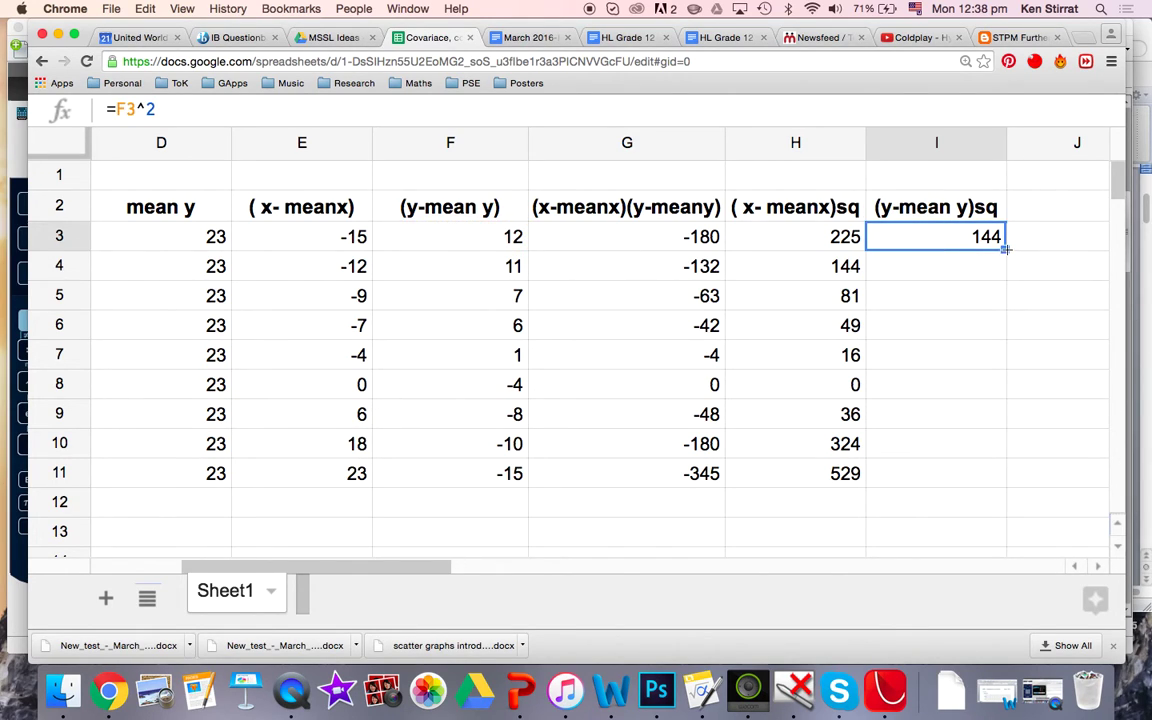
pyautogui.moveTo(1006, 249); pyautogui.dragTo(997, 480)
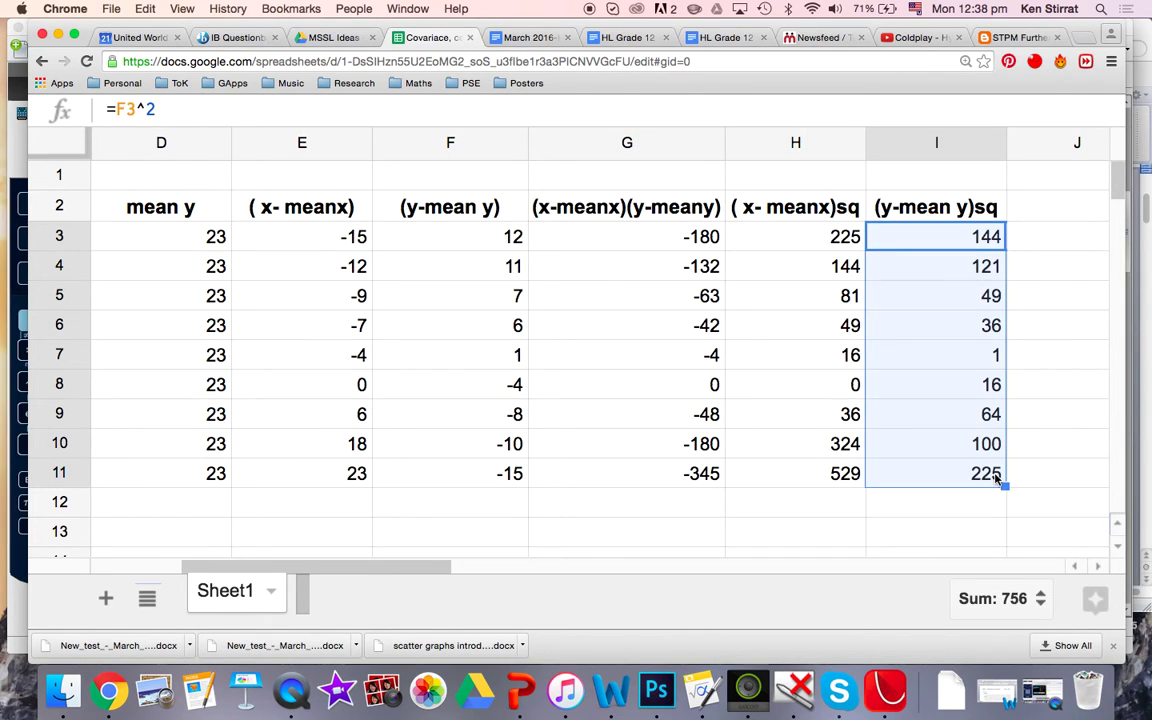
# - Clear the averages of the x and y data from cells A12 and B12
pyautogui.hscroll(-5, 783, 495)
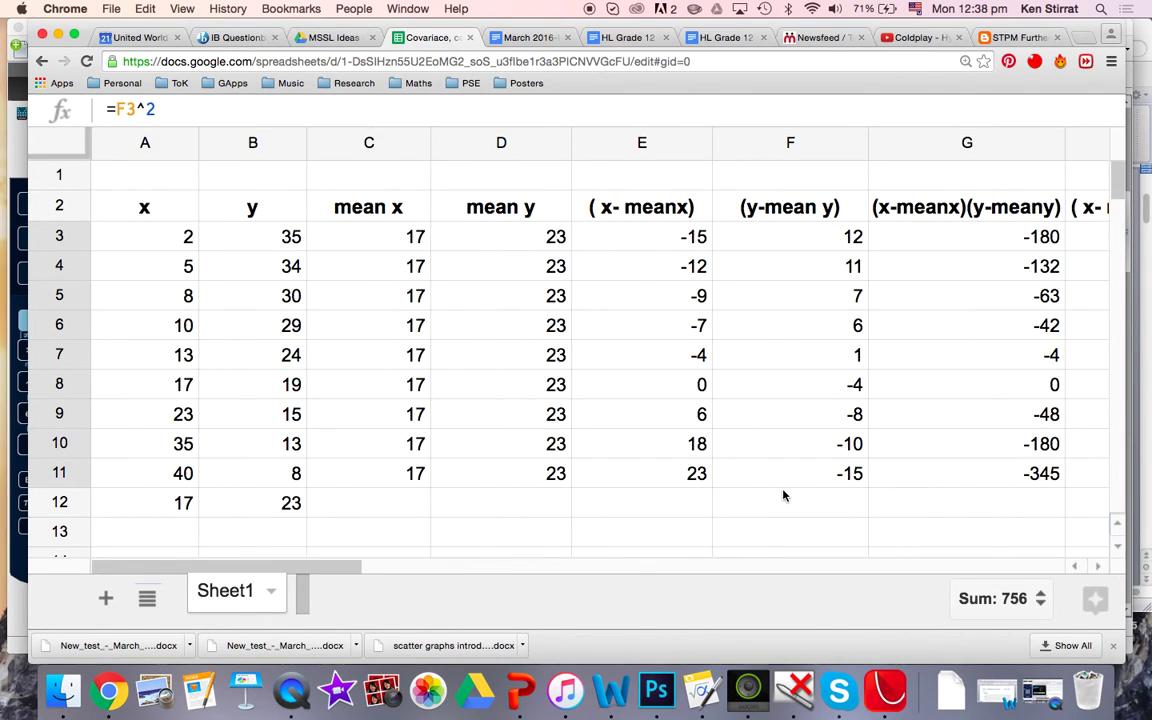
pyautogui.click(178, 503)
pyautogui.press('Delete')
pyautogui.click(236, 504)
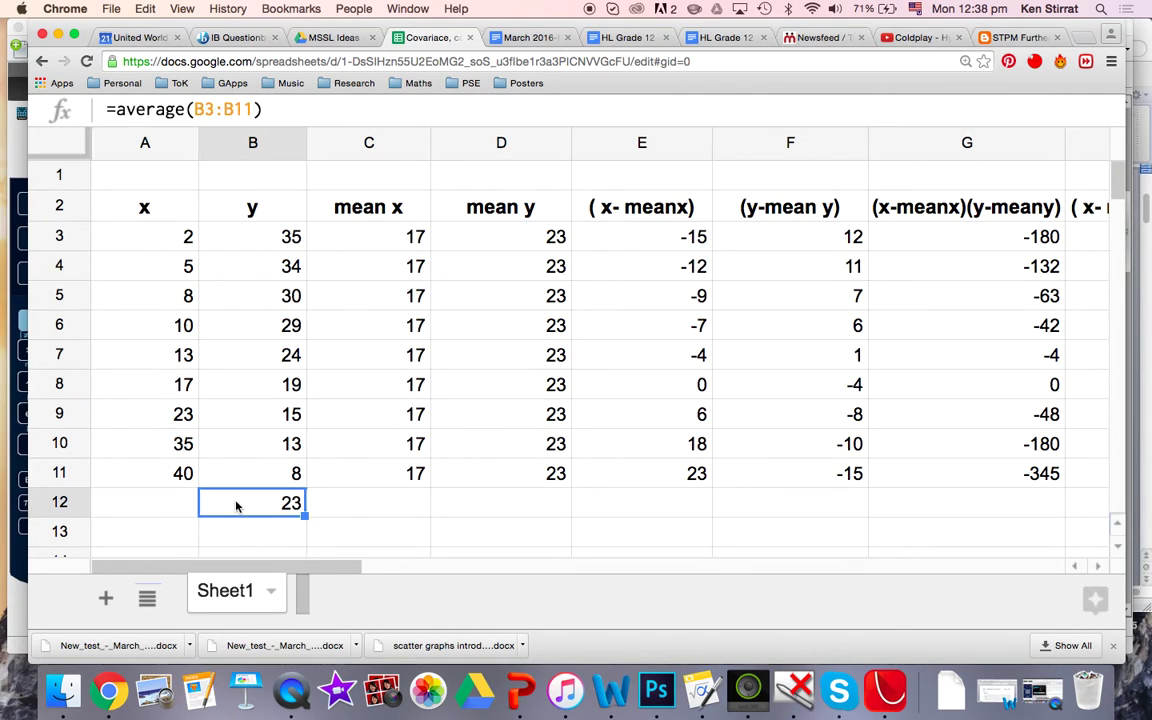
pyautogui.press('Delete')
# - Fill the cells A12 to I12 below the table with bright green
pyautogui.click(155, 511)
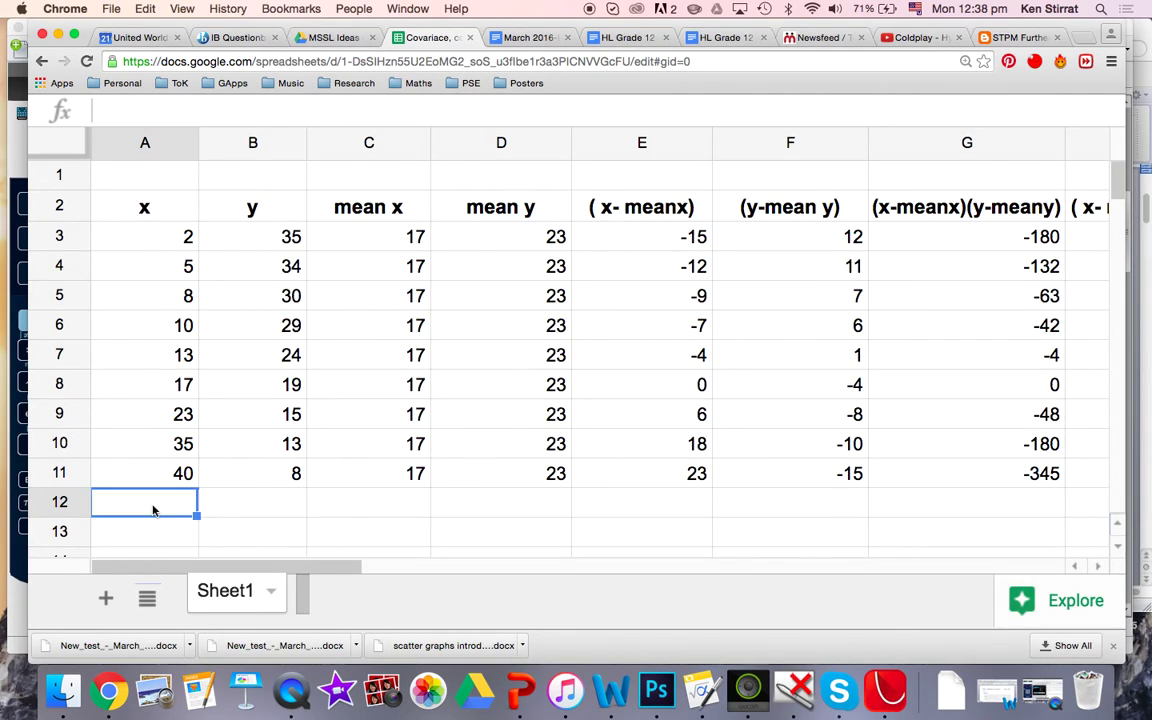
pyautogui.moveTo(153, 511); pyautogui.dragTo(362, 503)
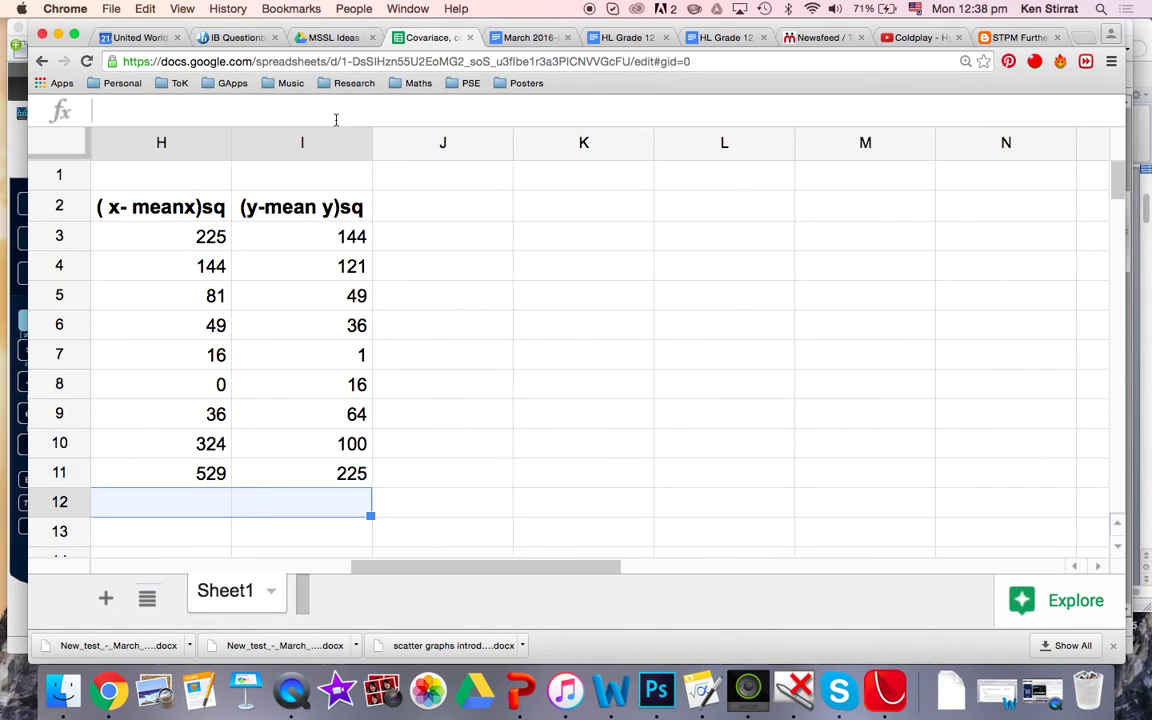
pyautogui.hotkey('ctrl', 'shift', 'f')
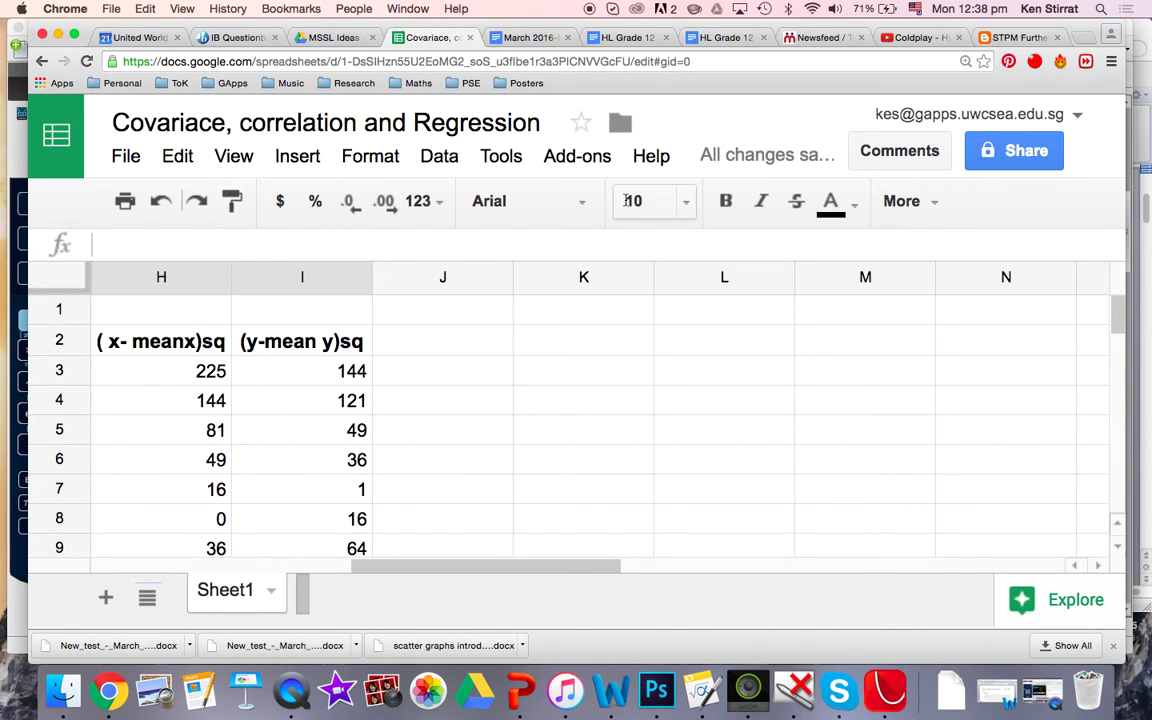
pyautogui.click(903, 203)
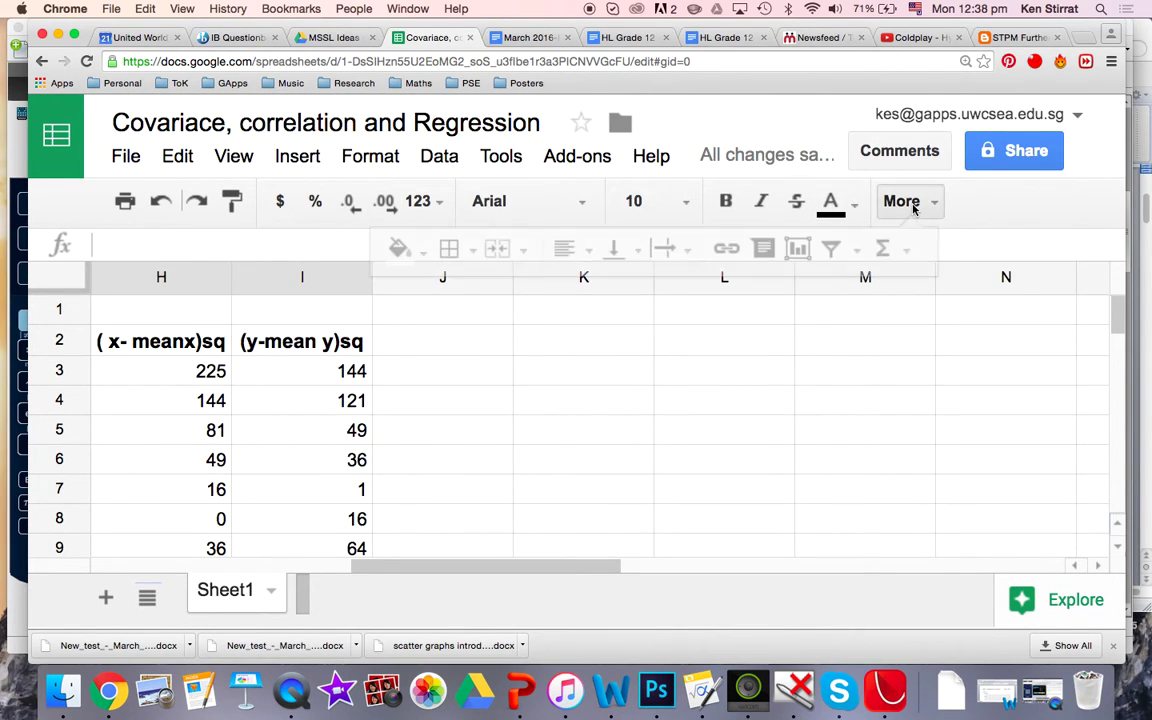
pyautogui.click(420, 250)
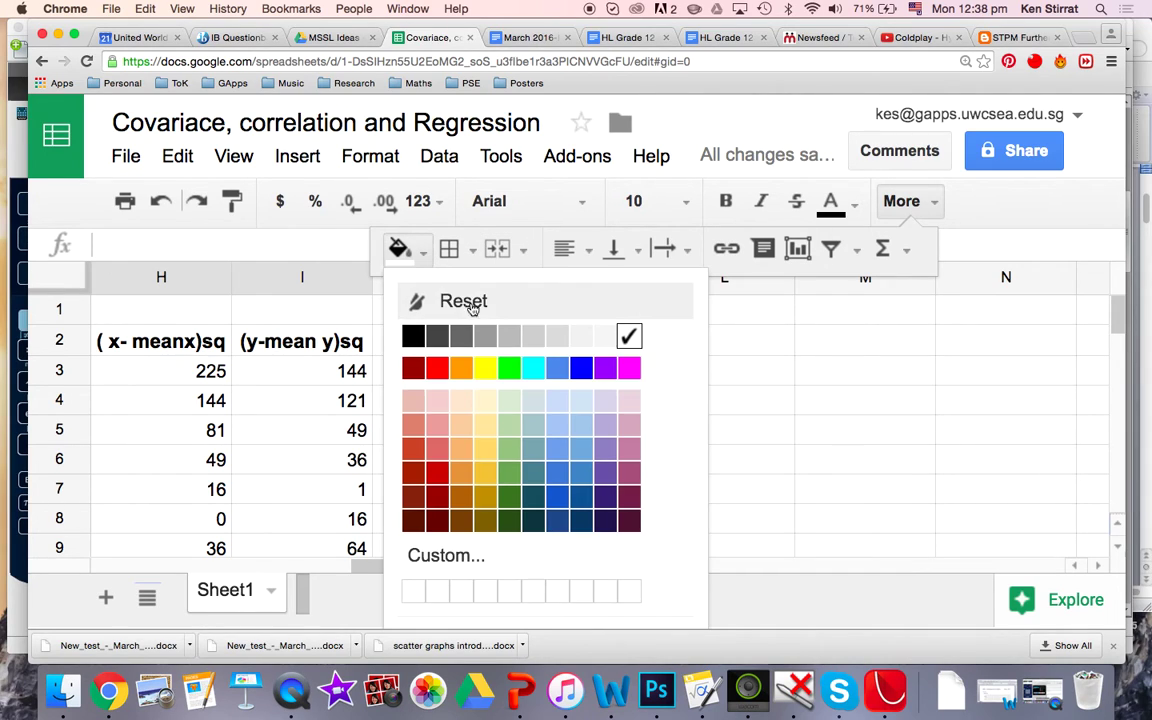
pyautogui.click(509, 372)
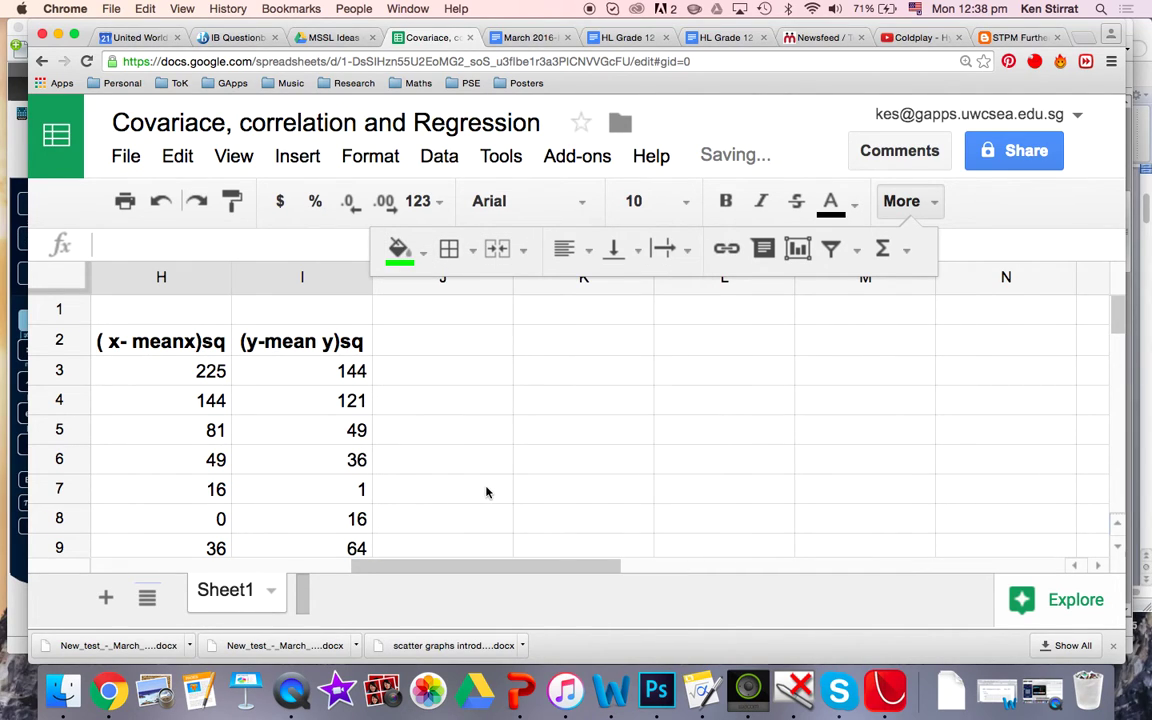
pyautogui.scroll(-2, 487, 492)
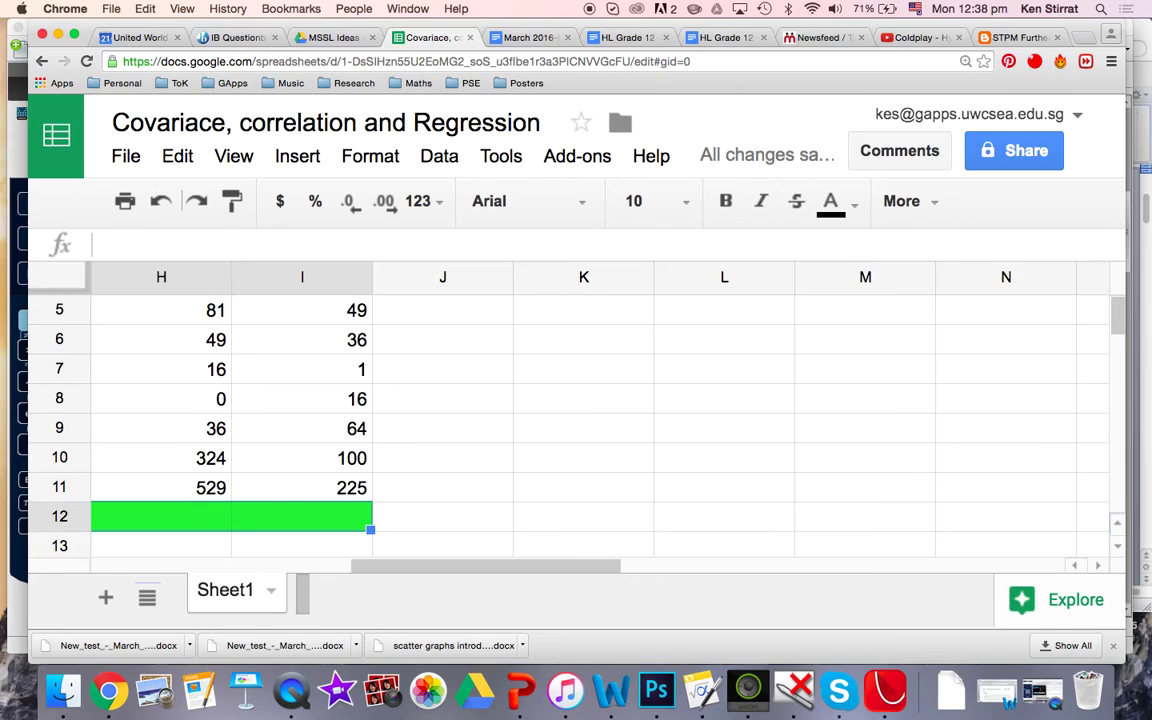
# - Switch the spreadsheet to full screen view so the controls are hidden
pyautogui.hscroll(-5, 487, 492)
pyautogui.hscroll(-3, 600, 410)
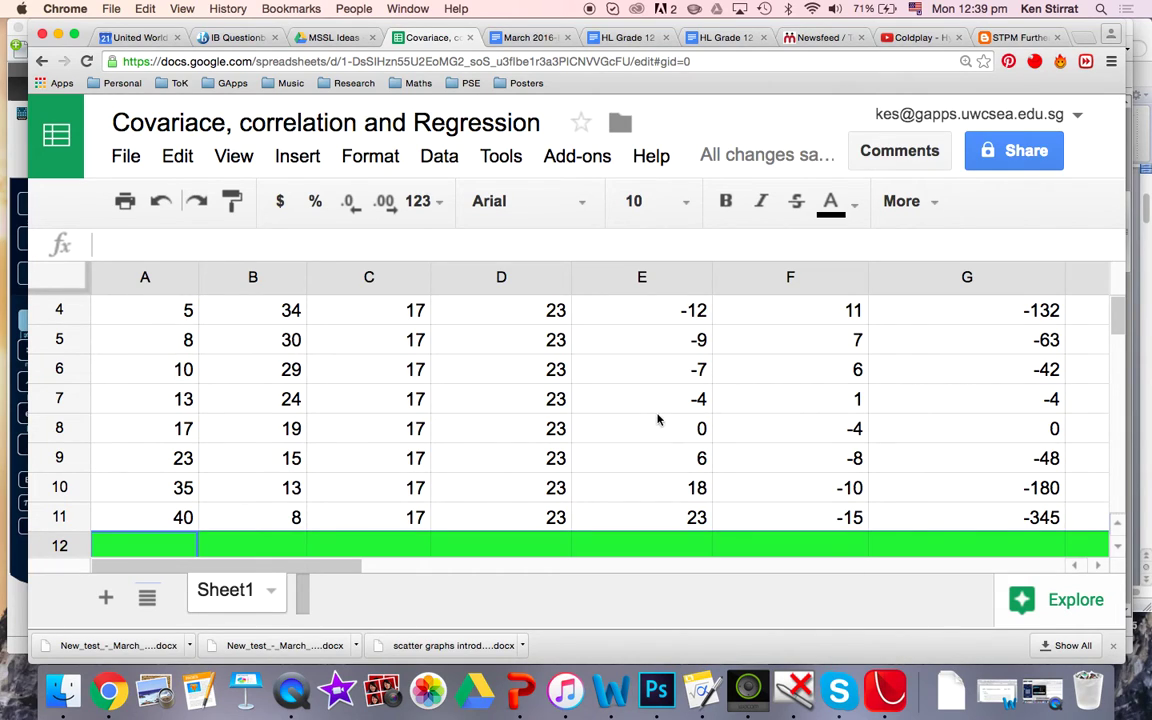
pyautogui.click(233, 156)
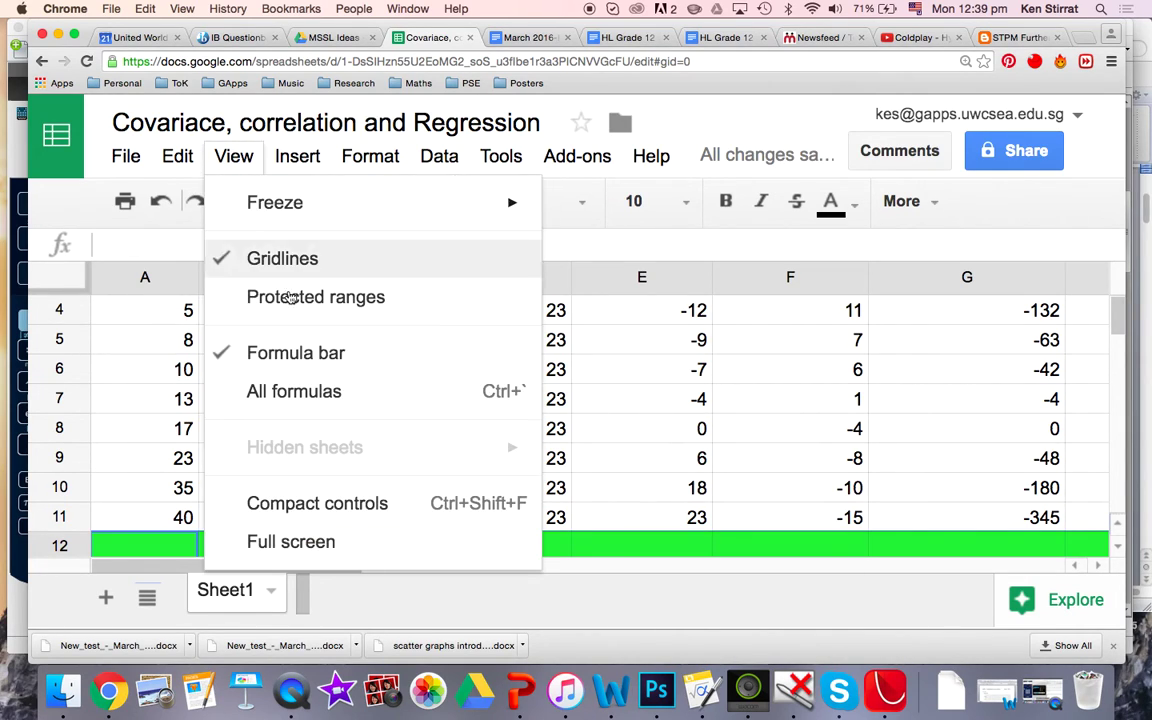
pyautogui.click(300, 542)
pyautogui.scroll(3, 270, 400)
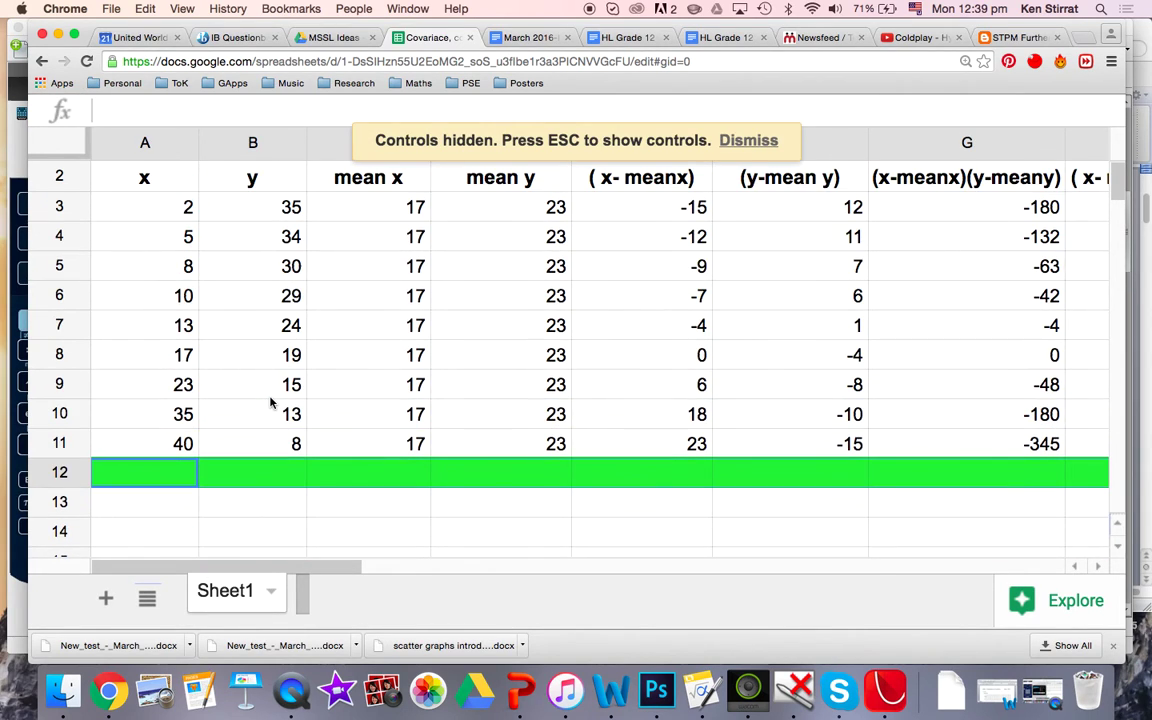
# - Enter =sum(A3:A11) in A12 to total the x values
pyautogui.write('=sum')
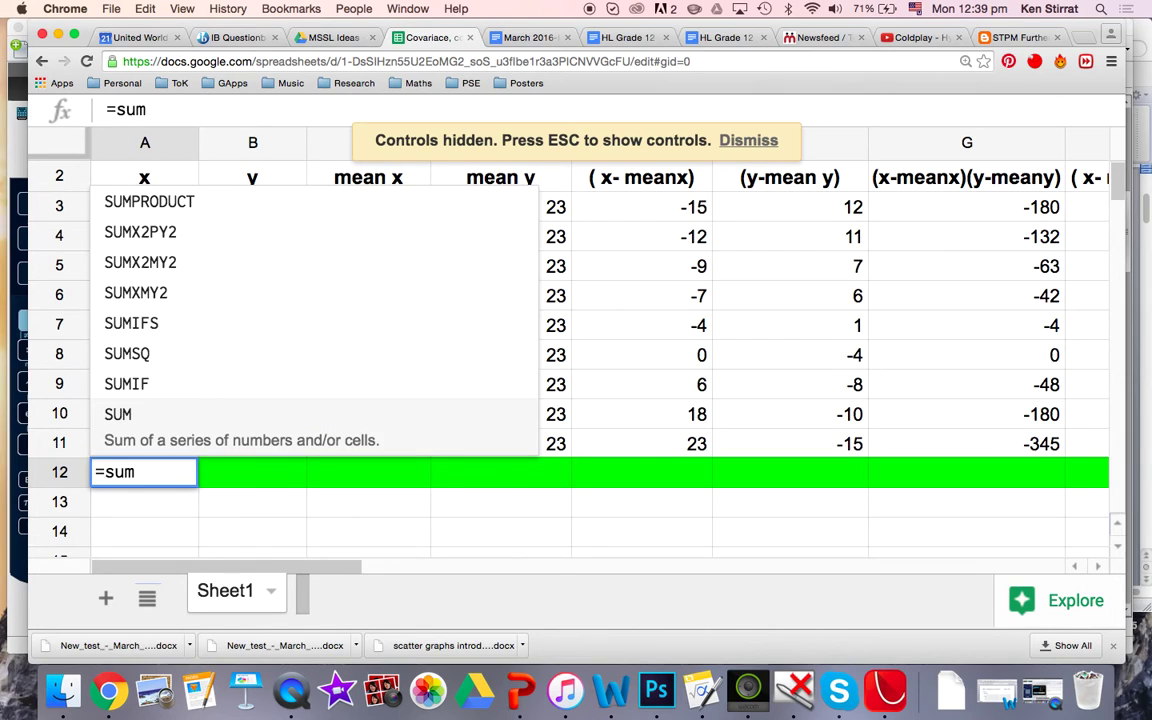
pyautogui.write('(')
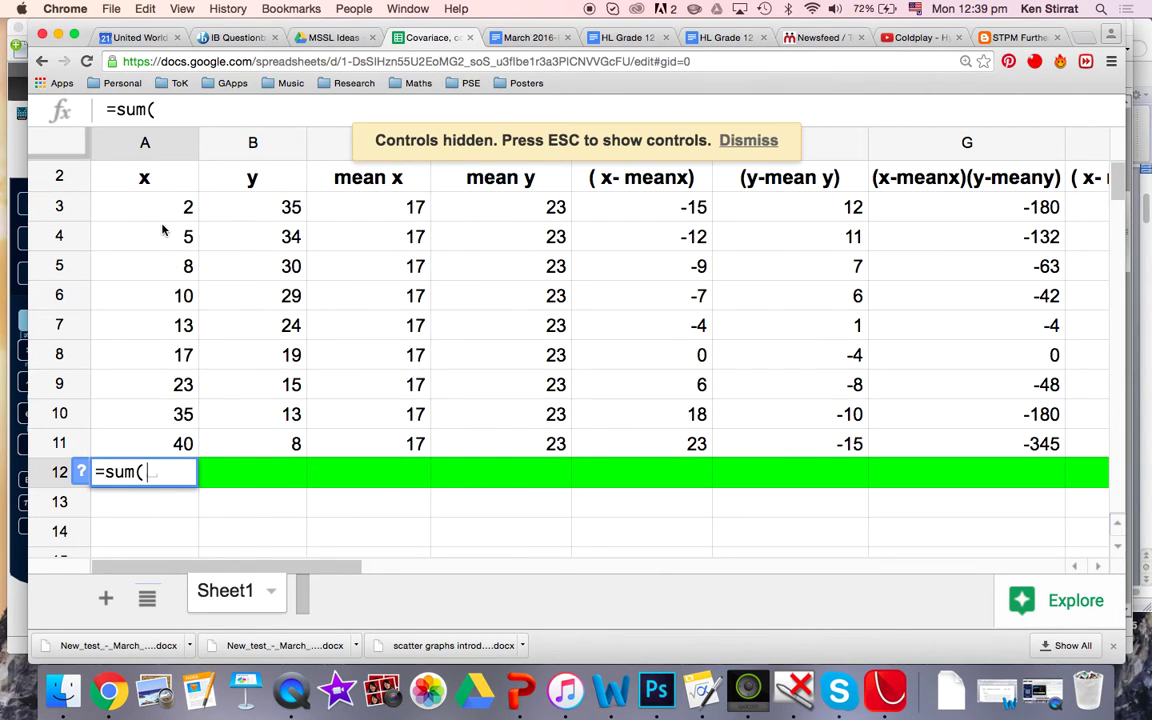
pyautogui.click(160, 210)
pyautogui.moveTo(160, 210); pyautogui.dragTo(183, 444)
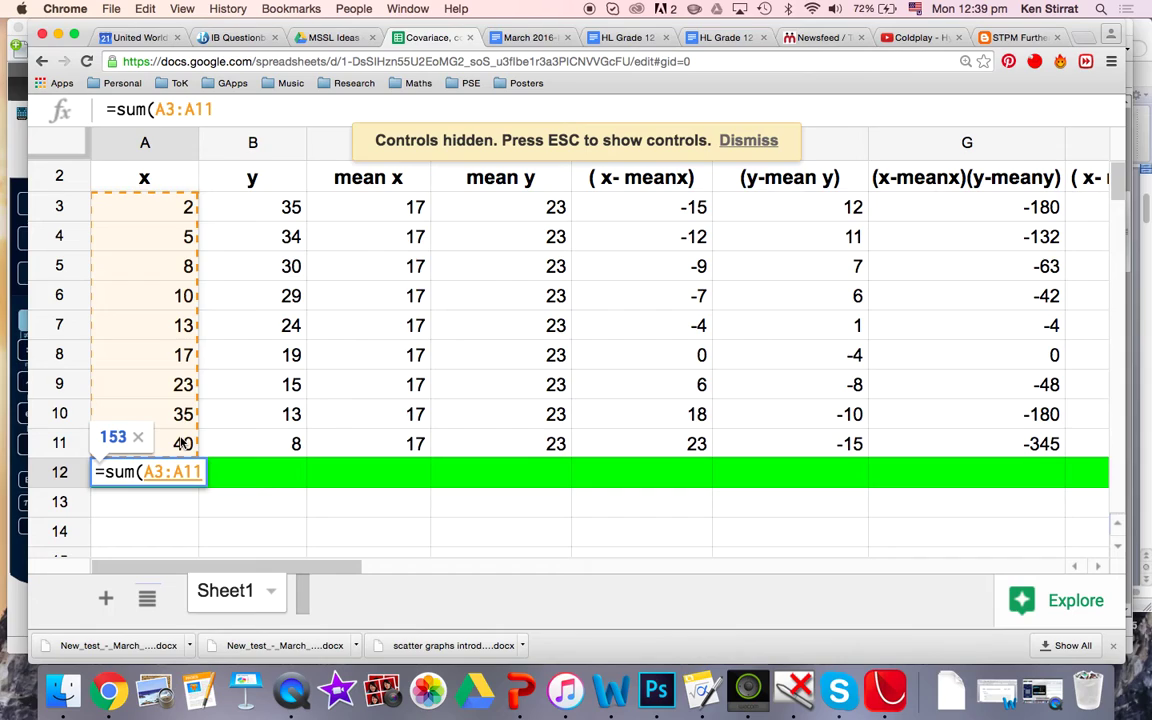
pyautogui.write(')')
pyautogui.press('Return')
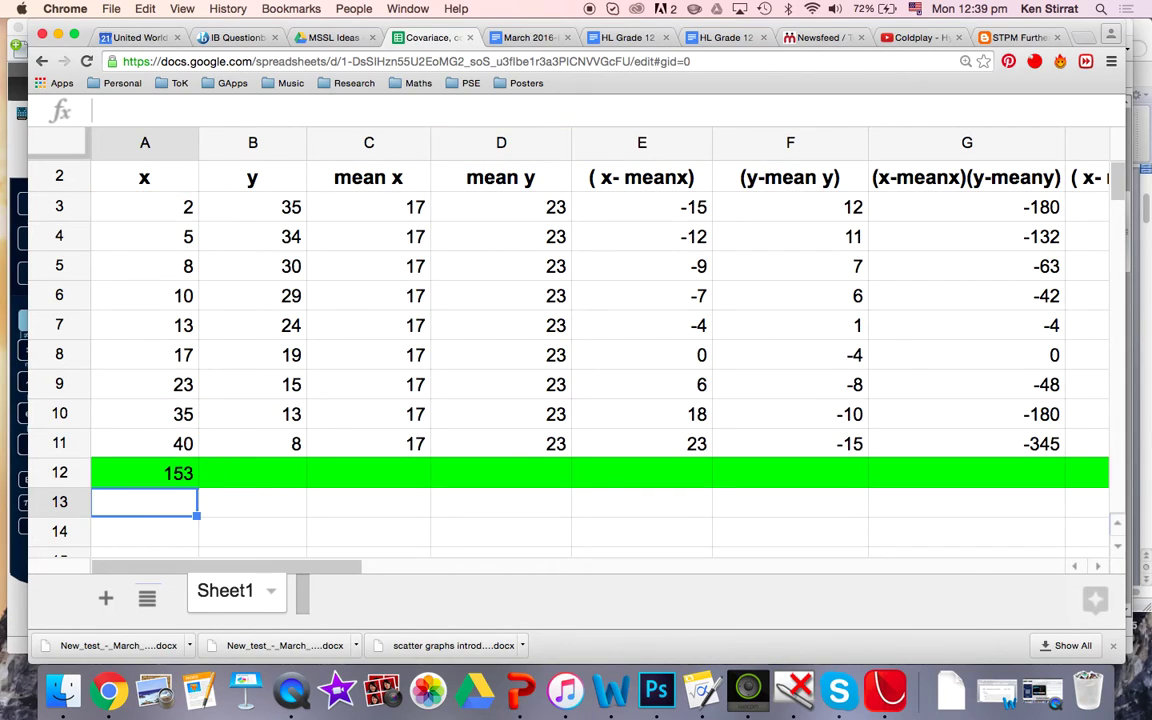
# - Fill the sum formula from A12 across the green row to I12
pyautogui.click(195, 478)
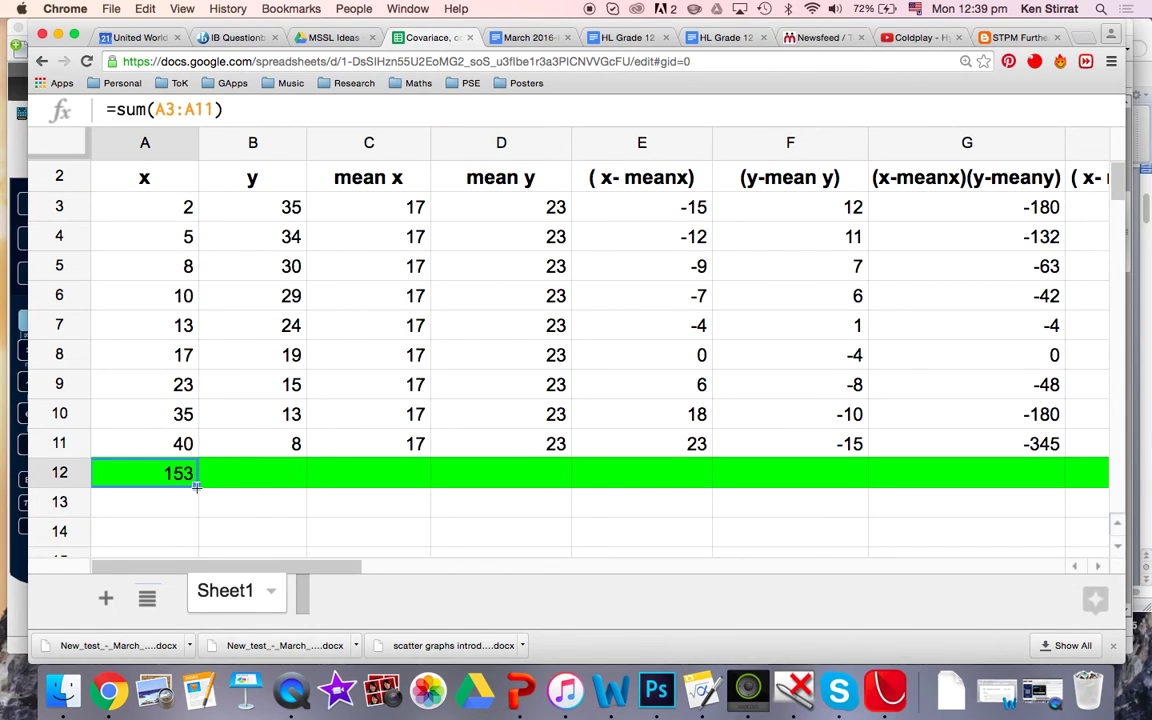
pyautogui.moveTo(864, 484); pyautogui.dragTo(962, 486)
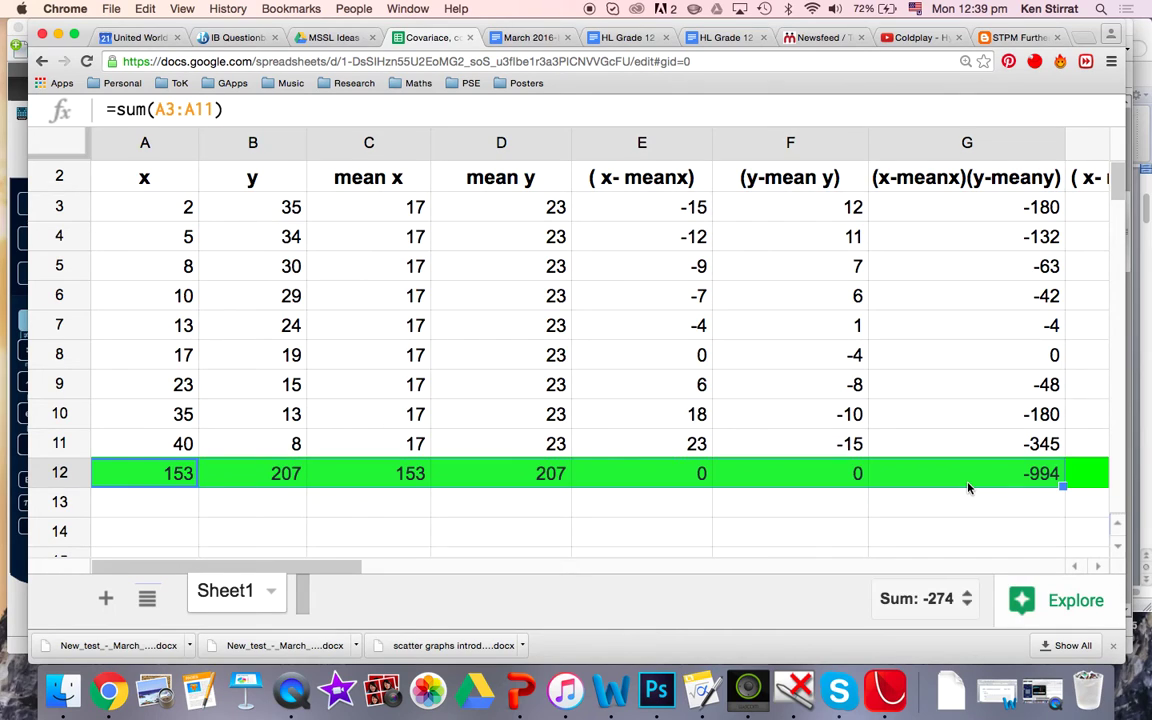
pyautogui.hscroll(5, 966, 487)
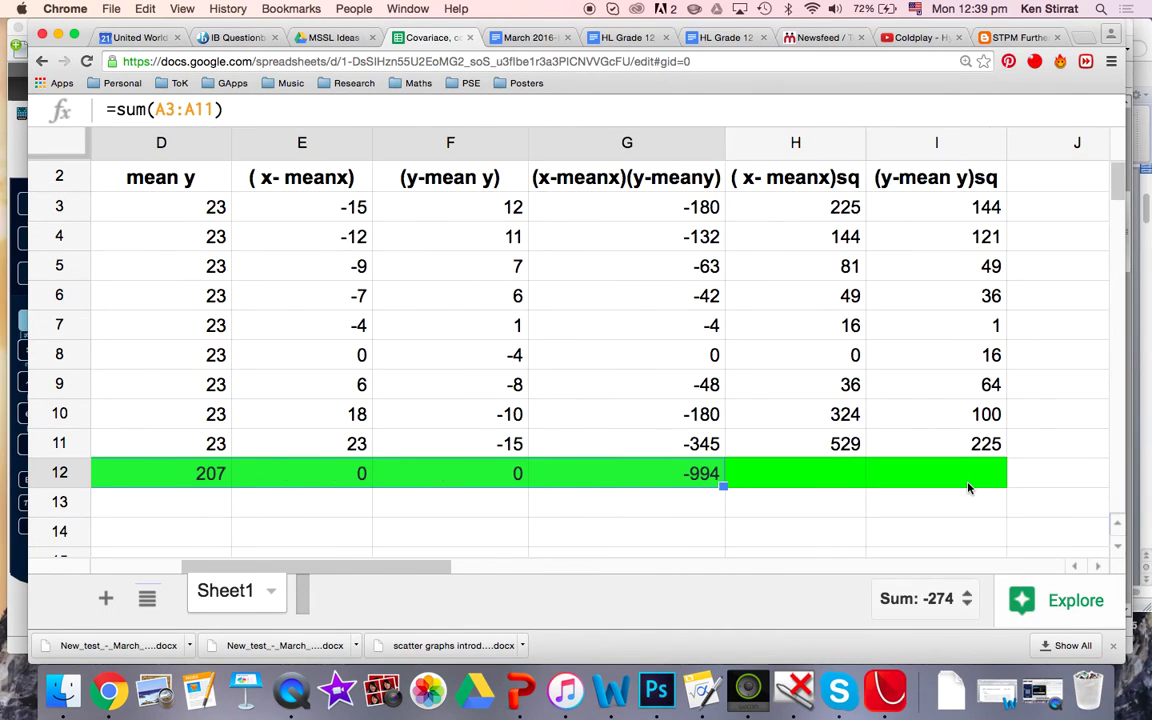
pyautogui.click(700, 478)
pyautogui.moveTo(722, 486); pyautogui.dragTo(933, 481)
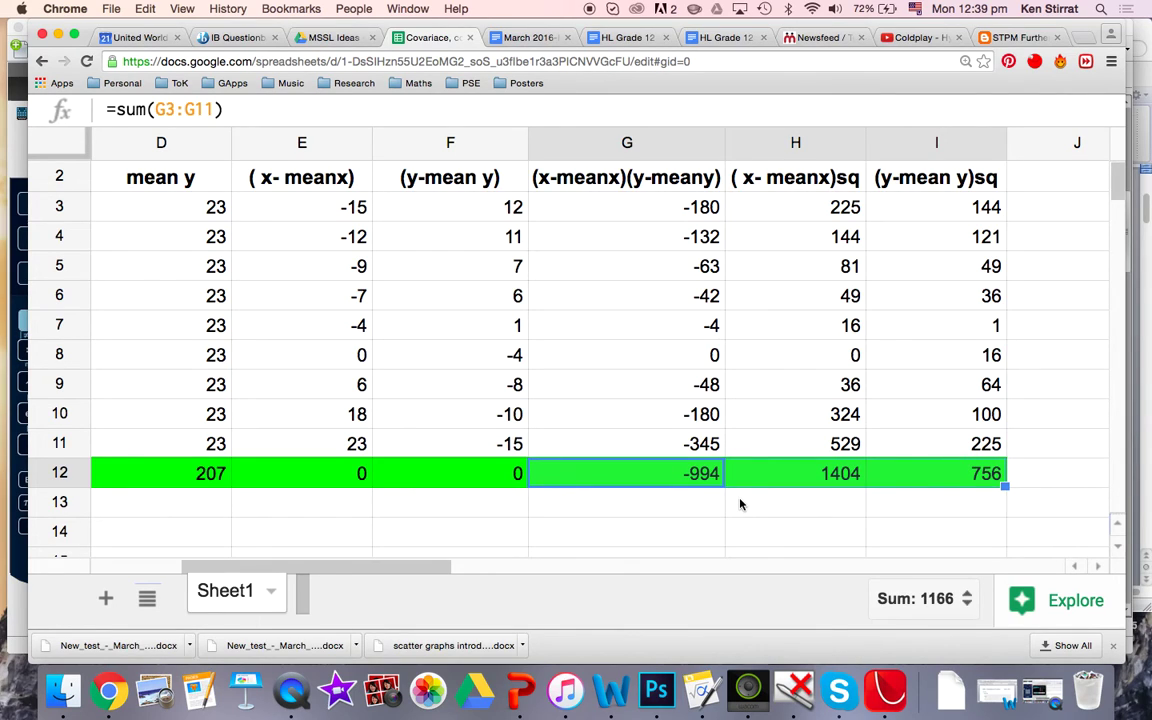
# - Bring back the hidden controls and set the text colour of the deviation products' sum in G12 to red
pyautogui.hscroll(-6, 740, 504)
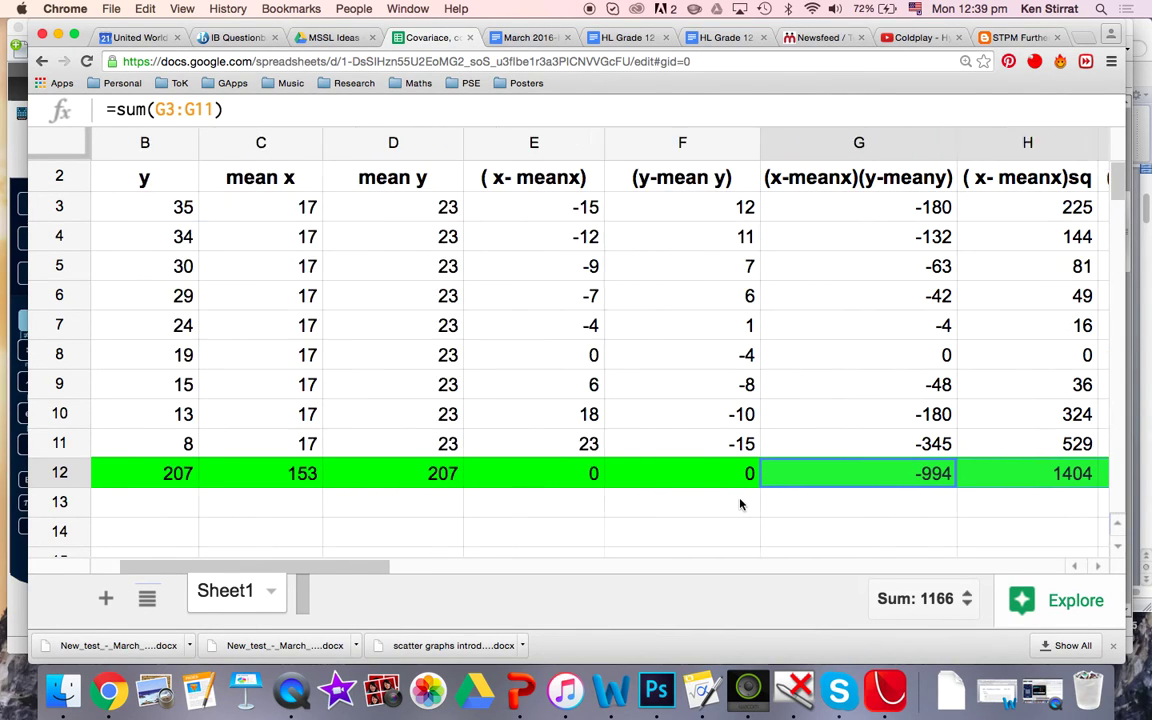
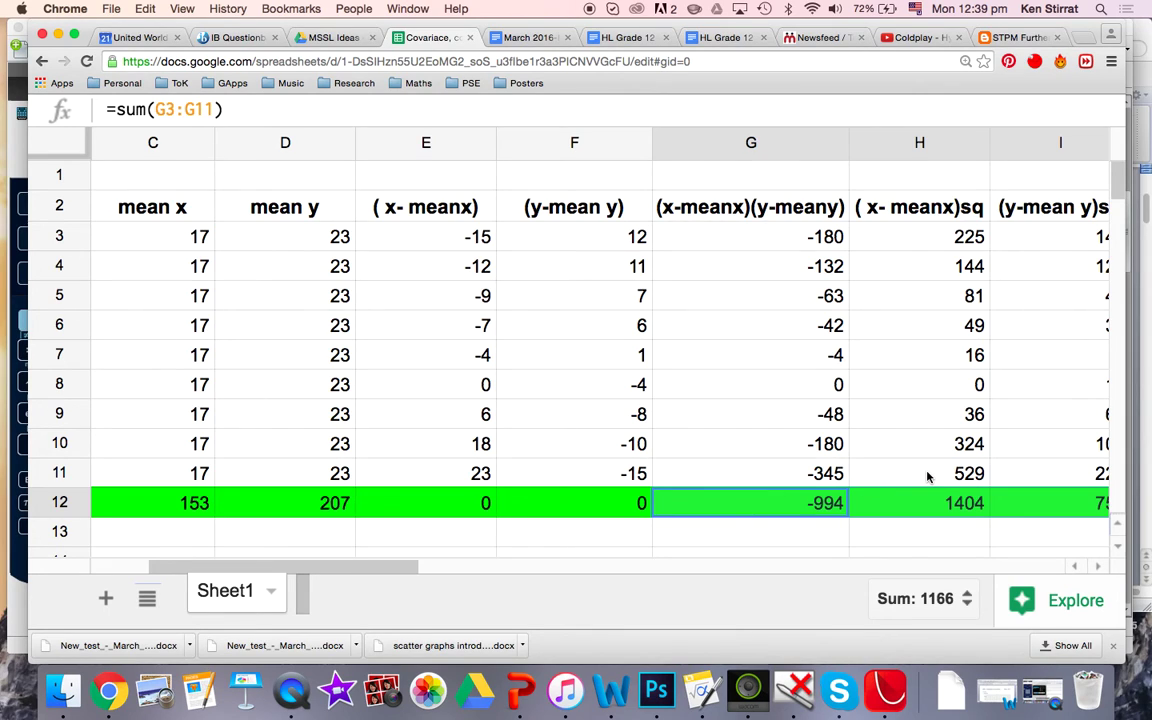
pyautogui.hscroll(5, 927, 477)
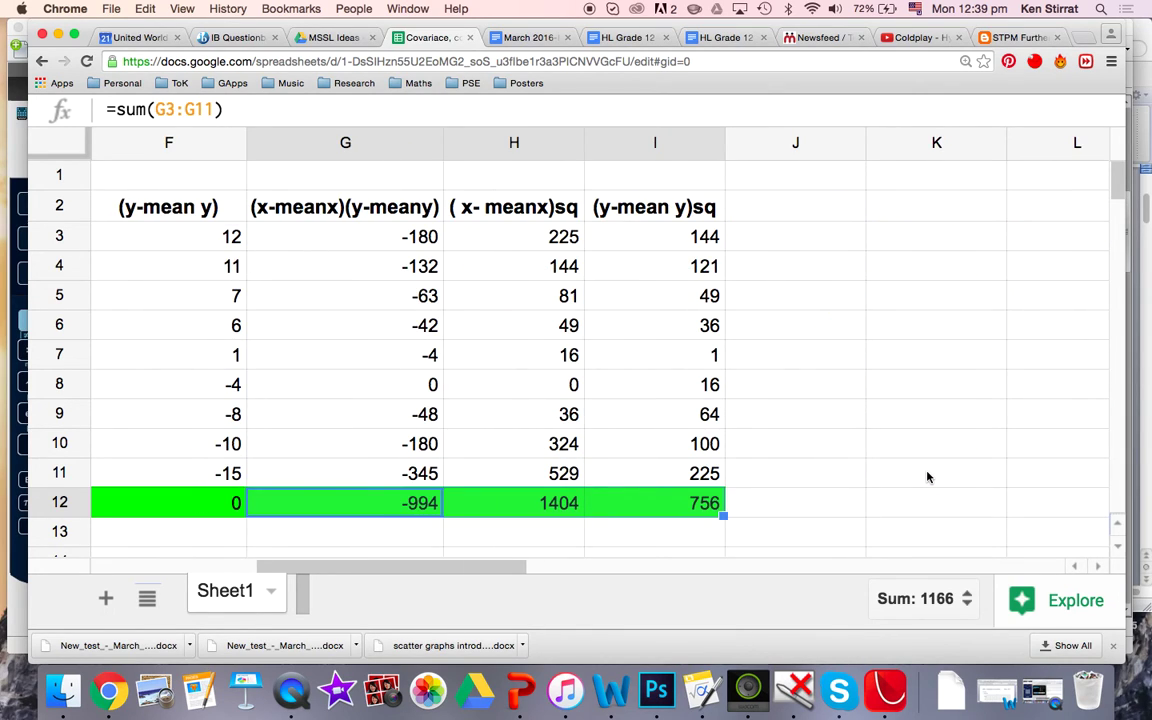
pyautogui.hscroll(-2, 927, 477)
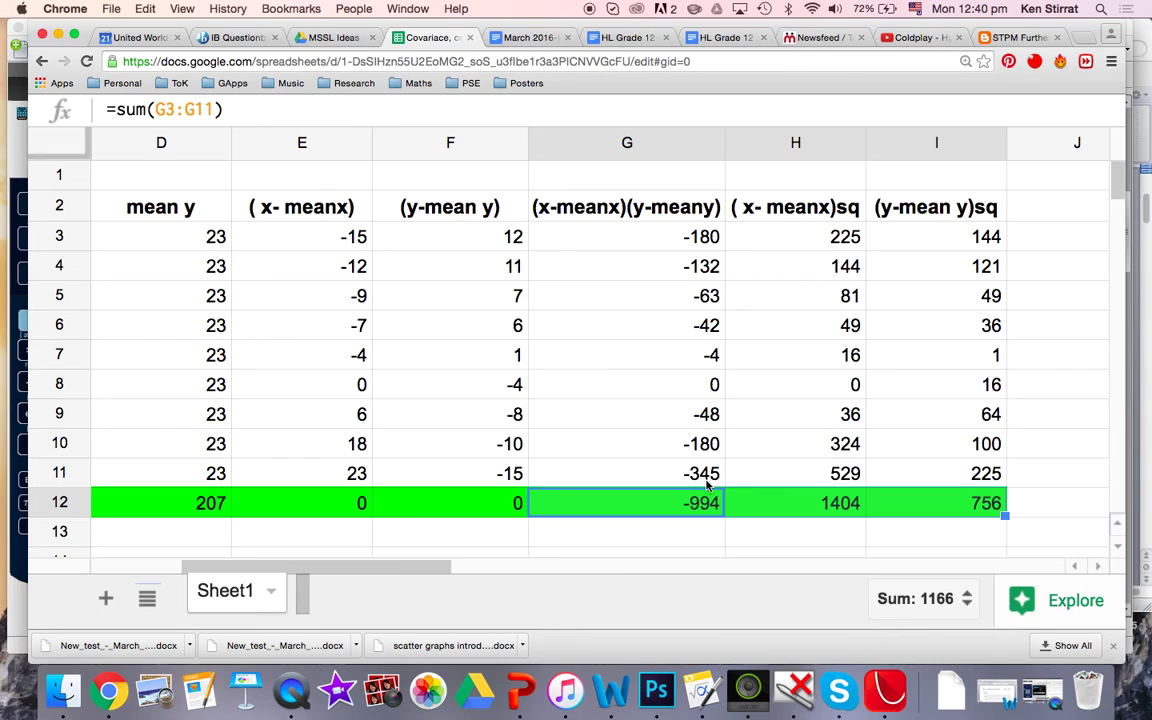
pyautogui.click(658, 507)
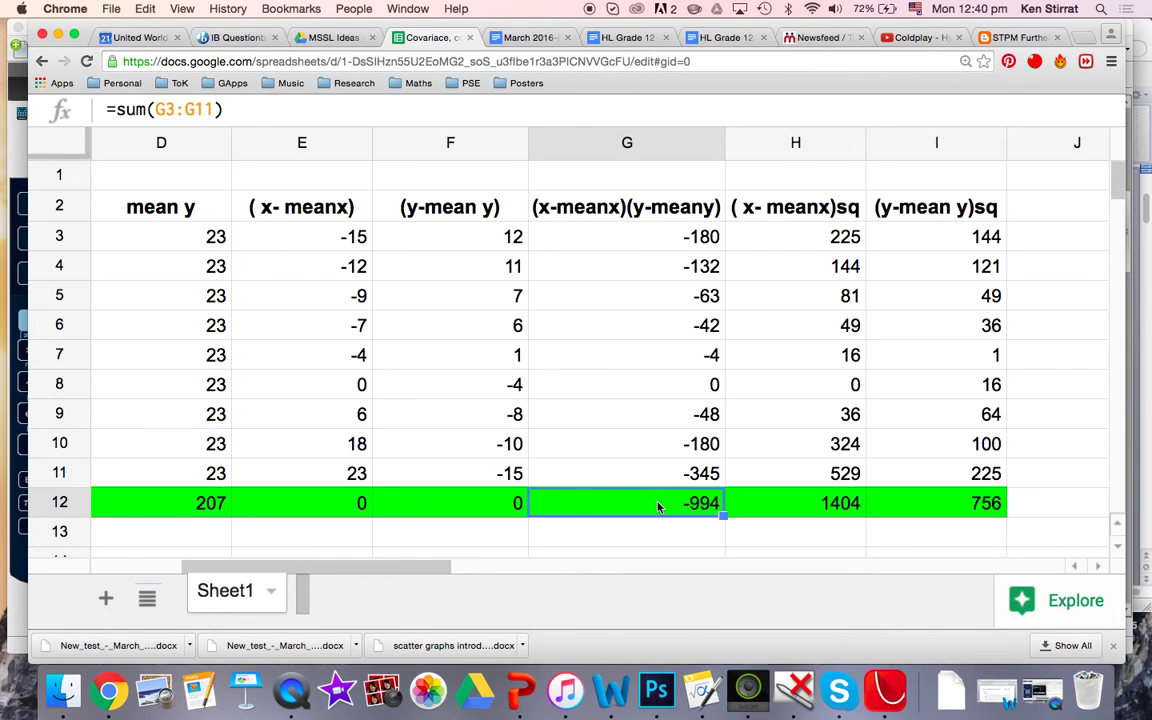
pyautogui.press('Escape')
pyautogui.scroll(-1, 695, 574)
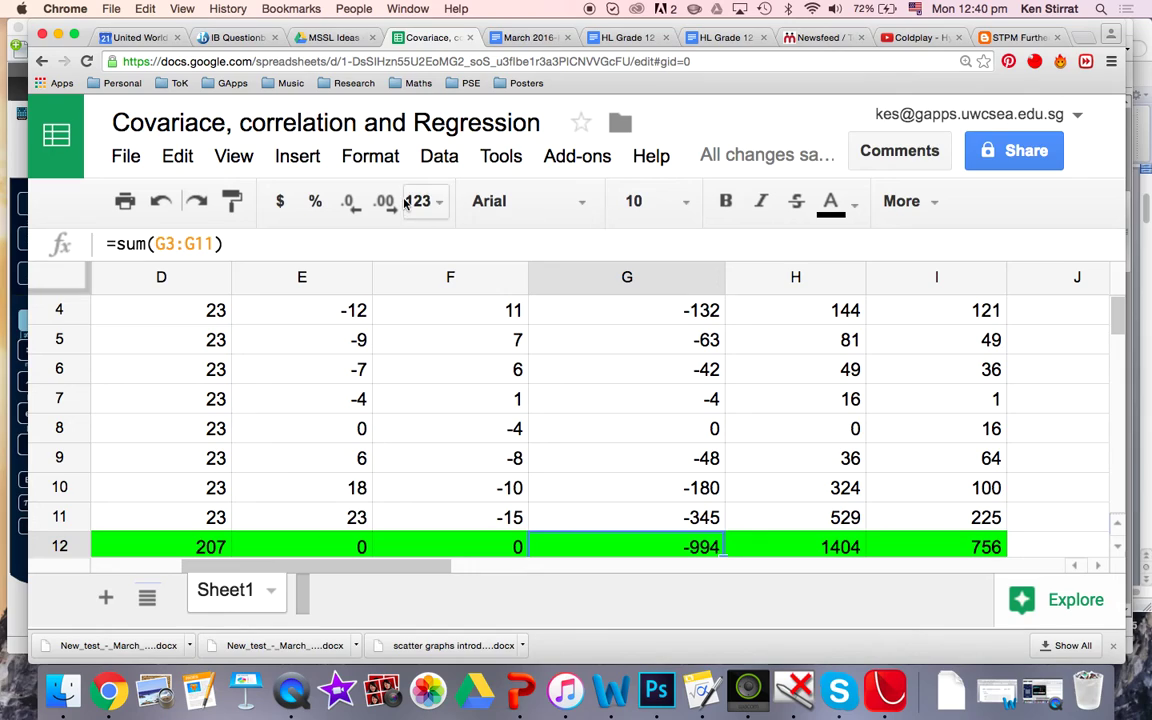
pyautogui.click(857, 206)
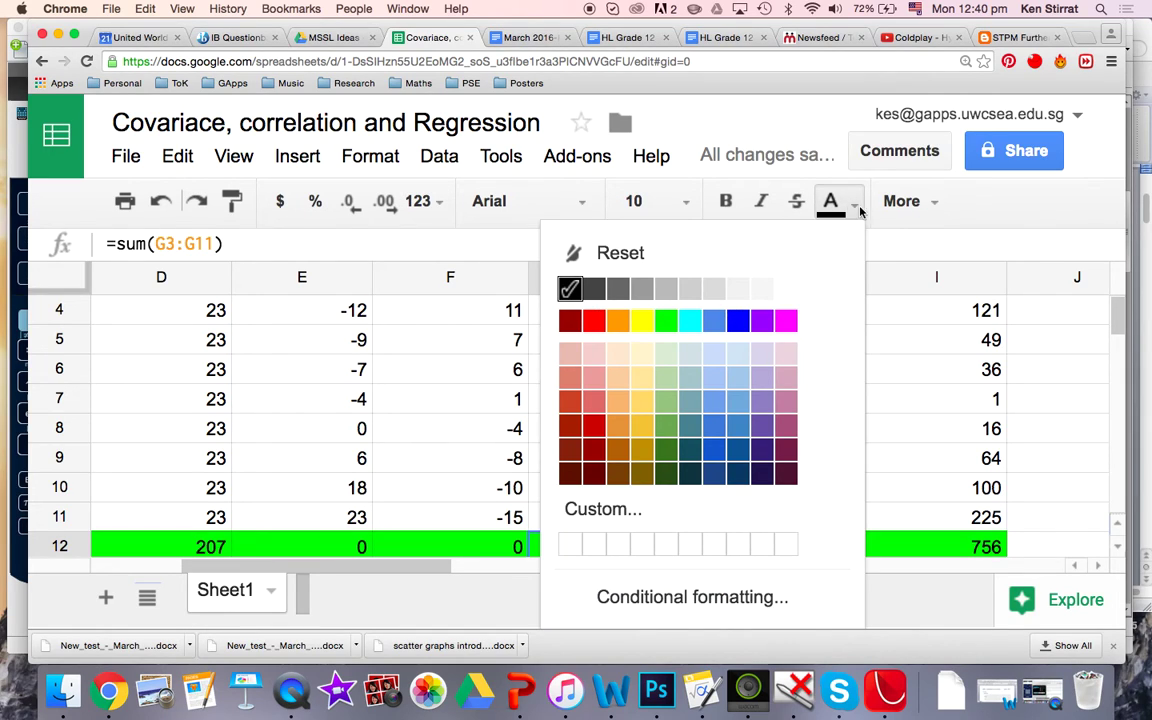
pyautogui.click(594, 320)
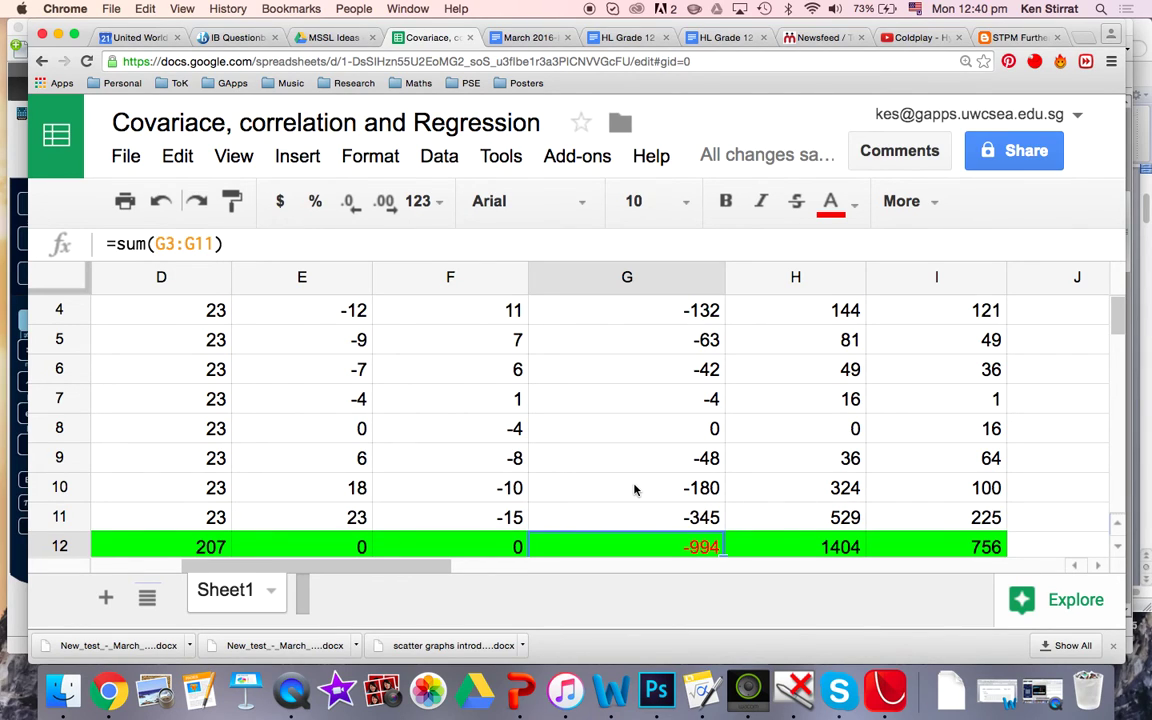
# - Count the data pairs by going through the x values one by one from A3 to A11
pyautogui.hscroll(-3, 634, 489)
pyautogui.scroll(-1, 634, 489)
pyautogui.scroll(2, 634, 489)
pyautogui.hscroll(-1, 634, 489)
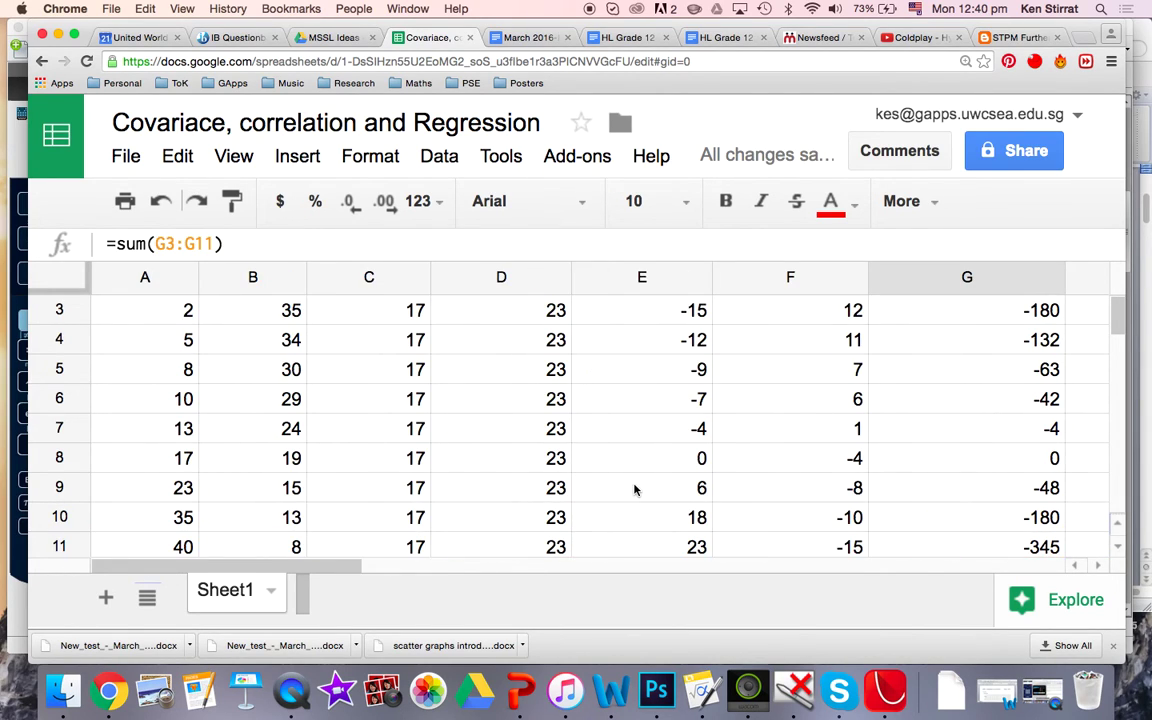
pyautogui.scroll(1, 634, 489)
pyautogui.click(98, 340)
pyautogui.press('Down')
pyautogui.press('Down')
pyautogui.press('Down')
pyautogui.press('Down')
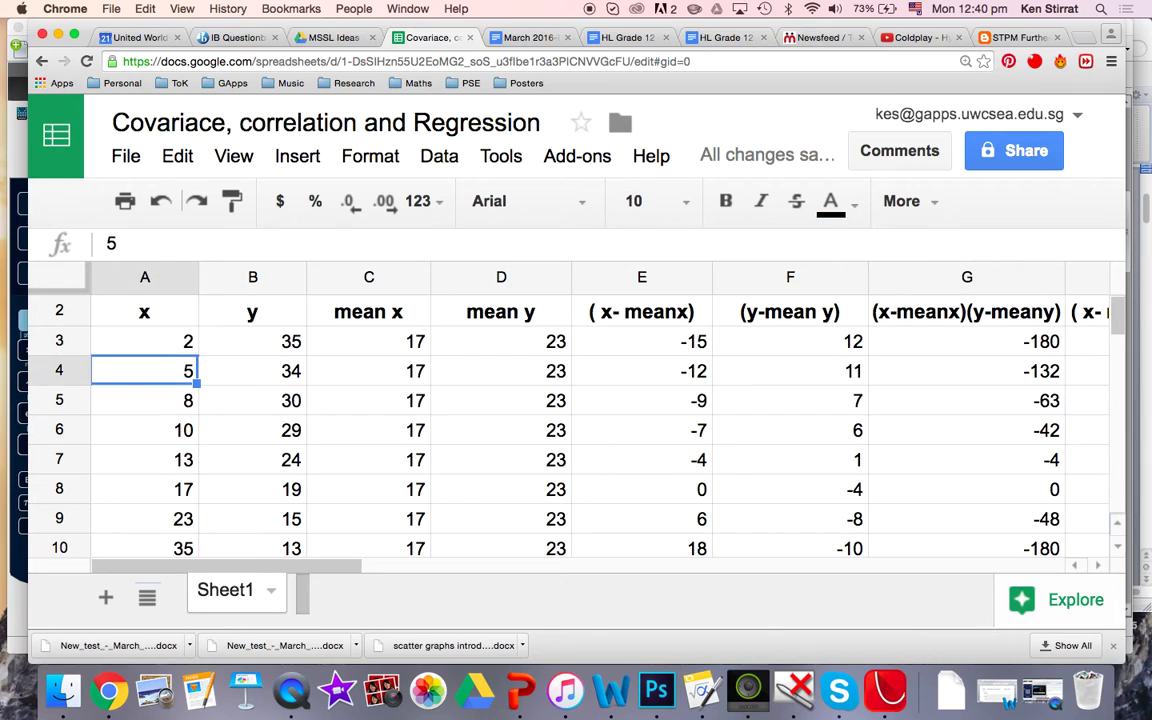
pyautogui.press('Down')
pyautogui.press('Down')
pyautogui.press('Down')
pyautogui.press('Down')
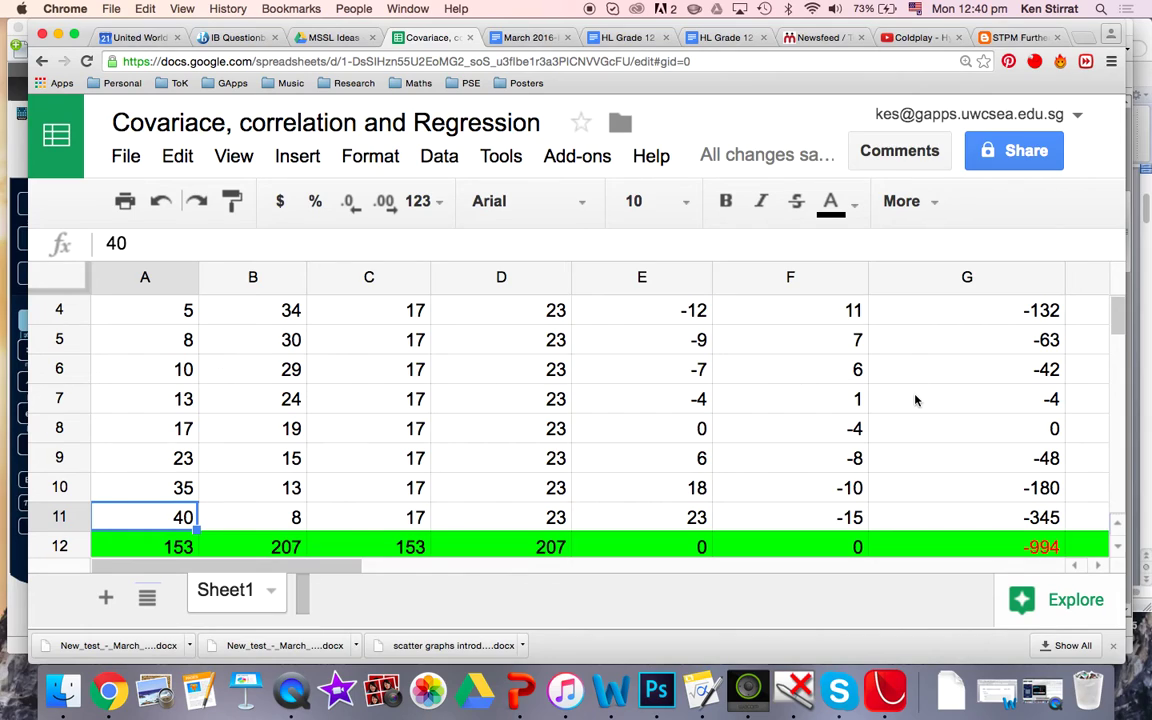
# - Enter =G12/9 in G13 to divide the sum of the deviation products by the number of data pairs
pyautogui.scroll(-1, 913, 399)
pyautogui.click(1026, 551)
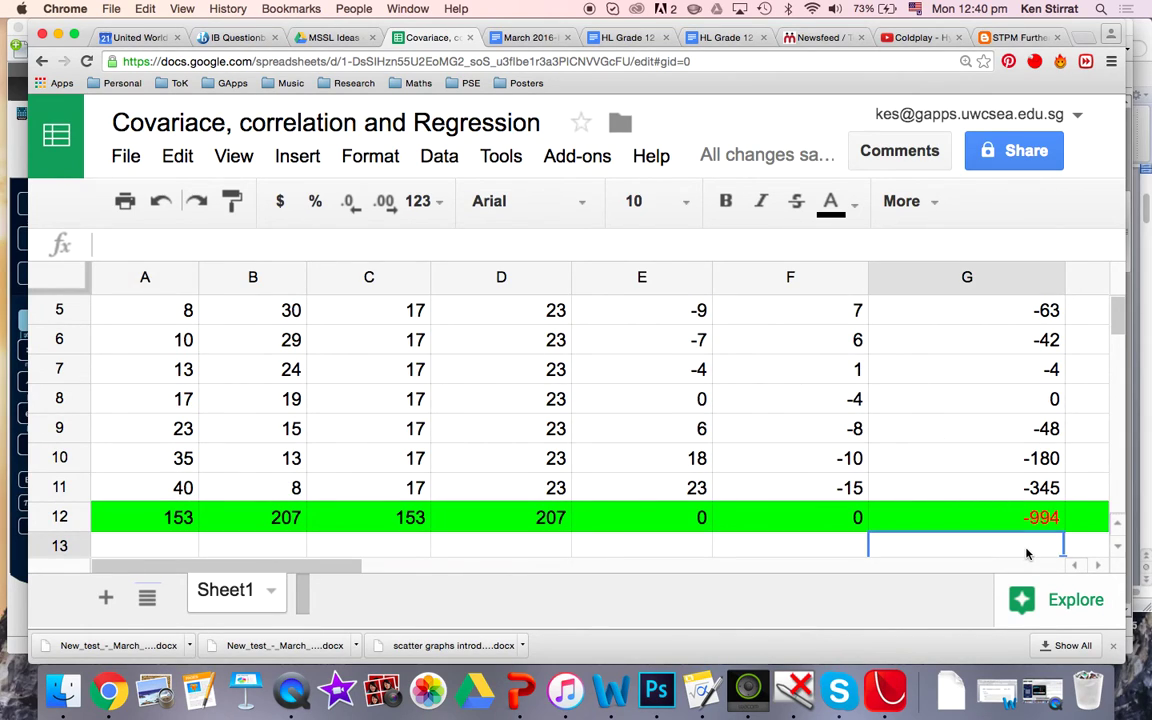
pyautogui.scroll(-1, 1026, 553)
pyautogui.write('=')
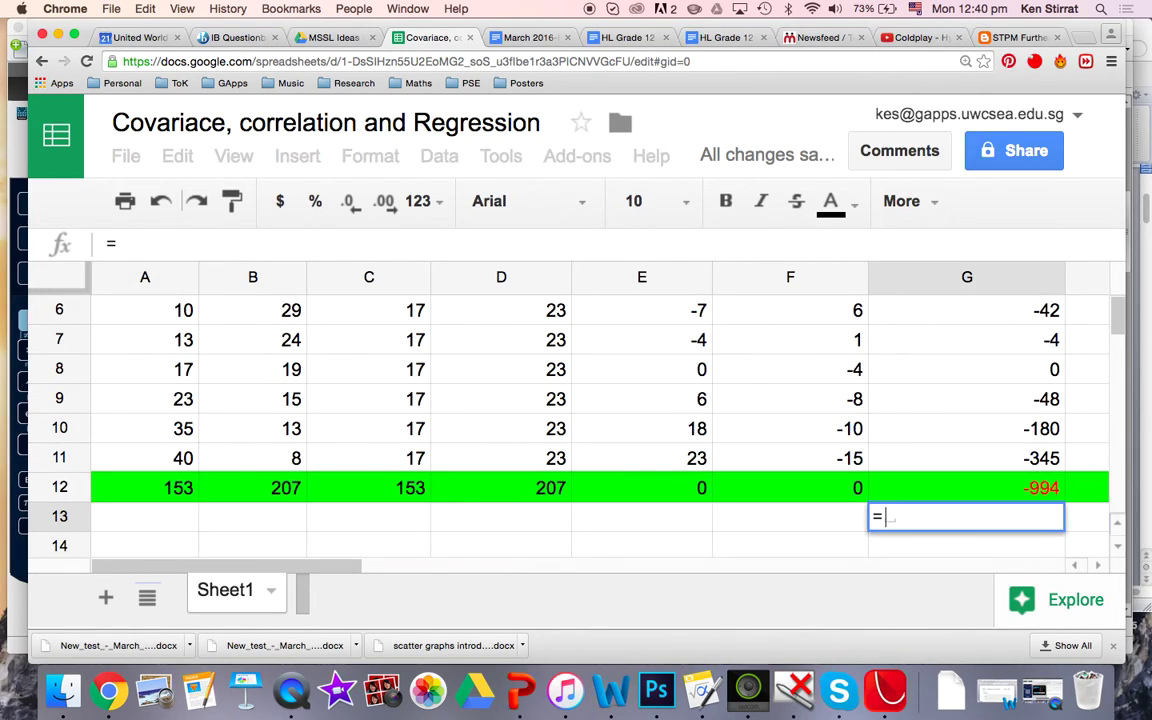
pyautogui.click(1012, 492)
pyautogui.write('/9')
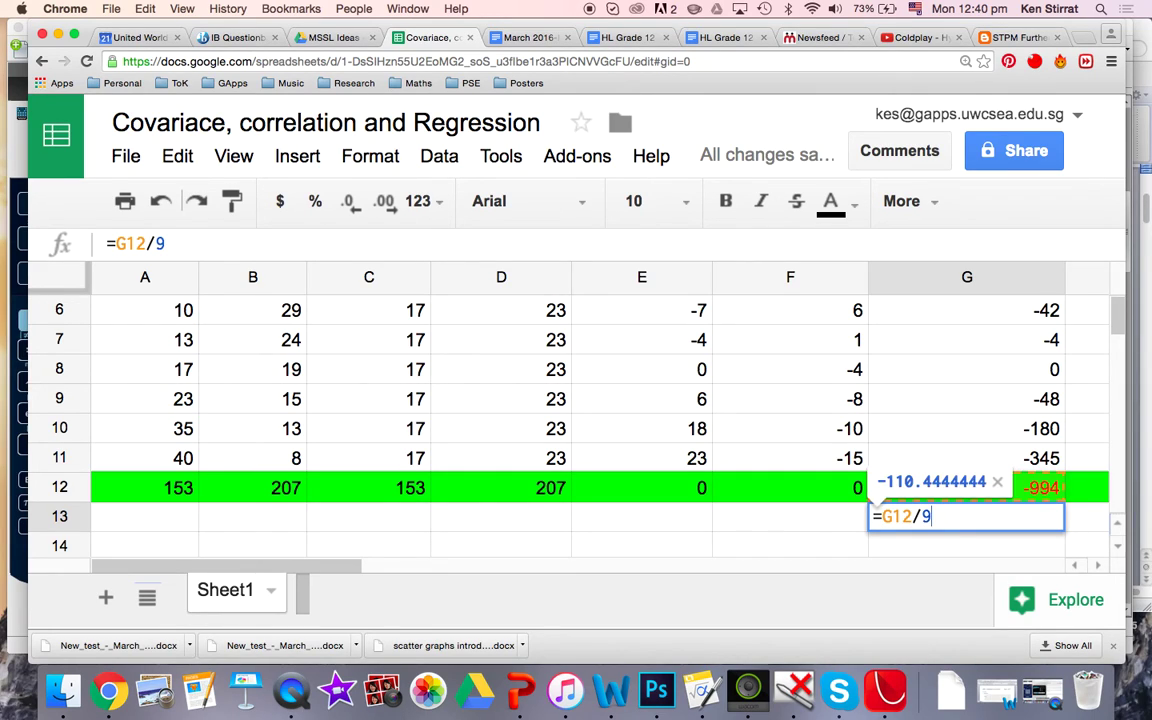
pyautogui.press('Return')
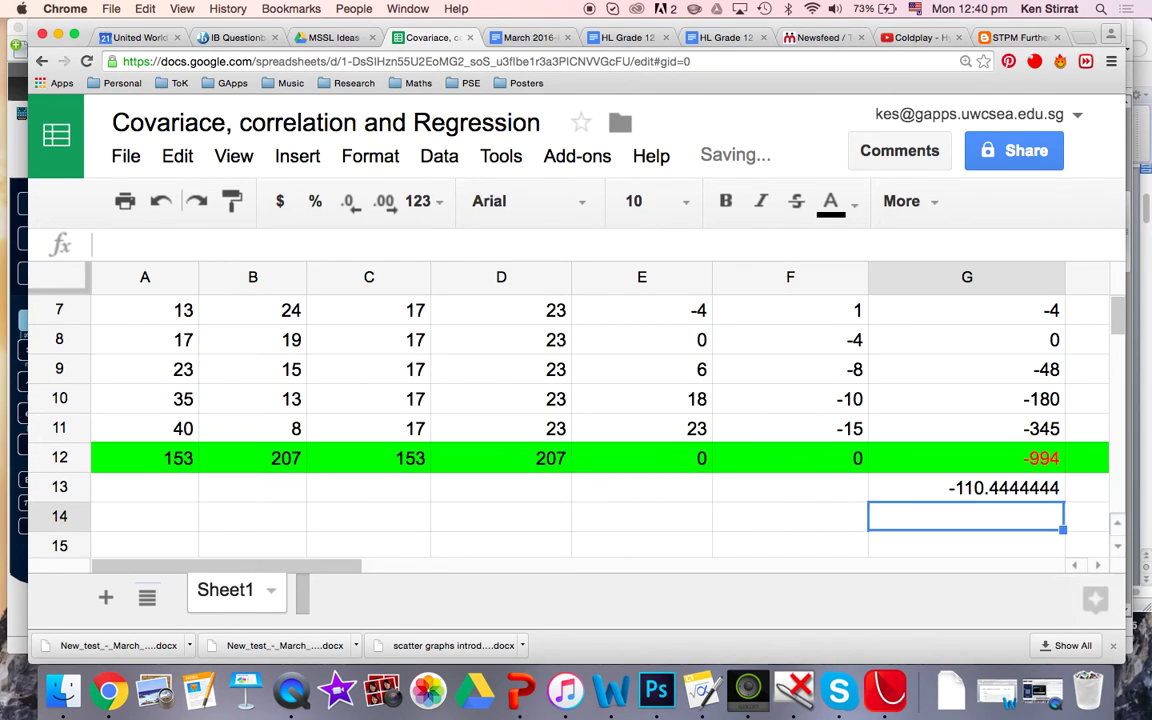
# - Hide the spreadsheet's controls so that more of the data rows show at once
pyautogui.click(986, 493)
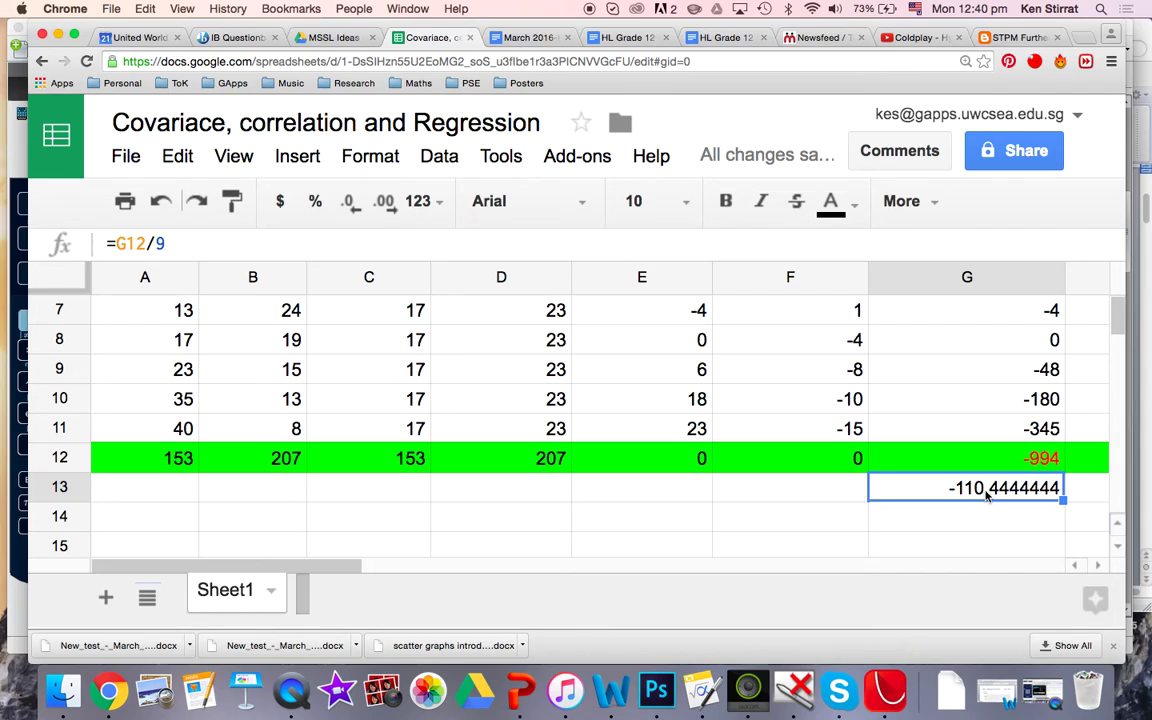
pyautogui.click(250, 160)
pyautogui.click(311, 505)
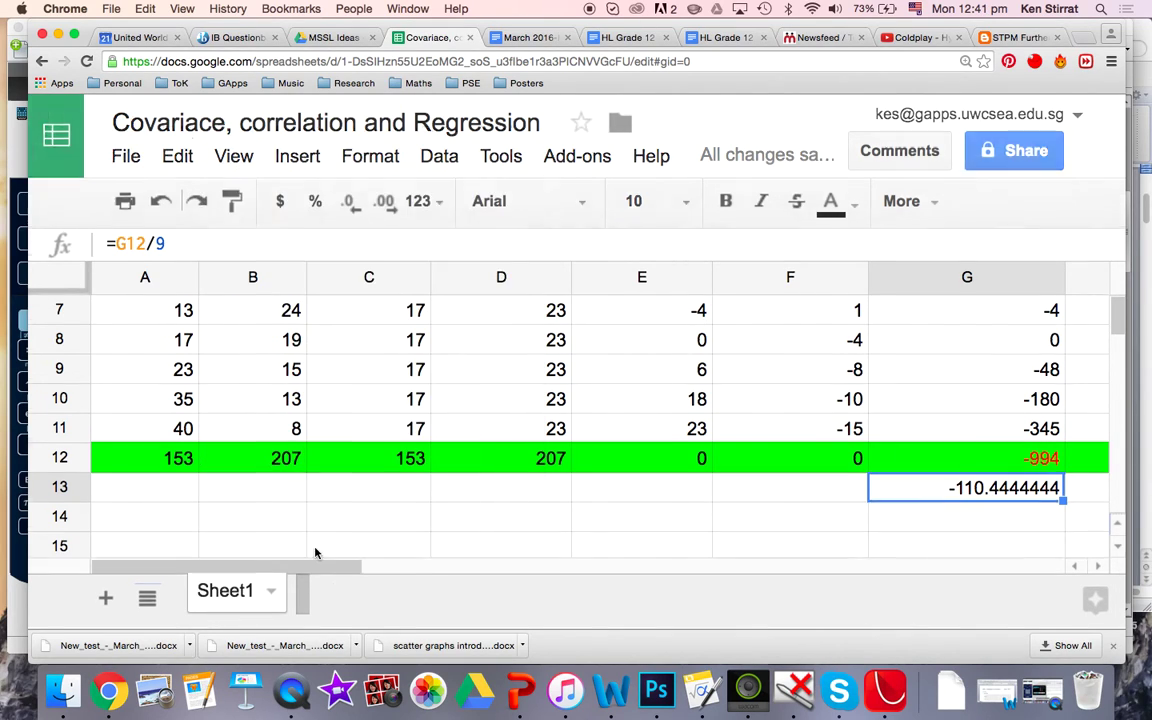
# - Enter =H12/9 in H13 to divide the sum of the squared x deviations by the number of data pairs
pyautogui.scroll(3, 450, 457)
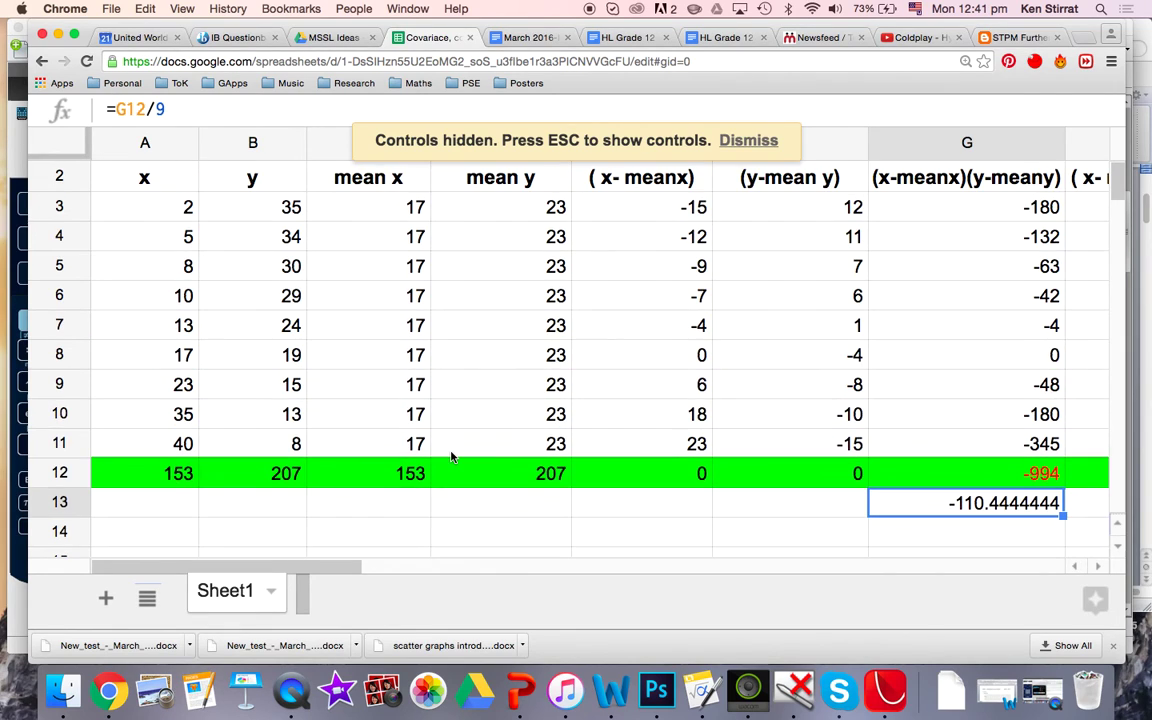
pyautogui.hscroll(5, 688, 368)
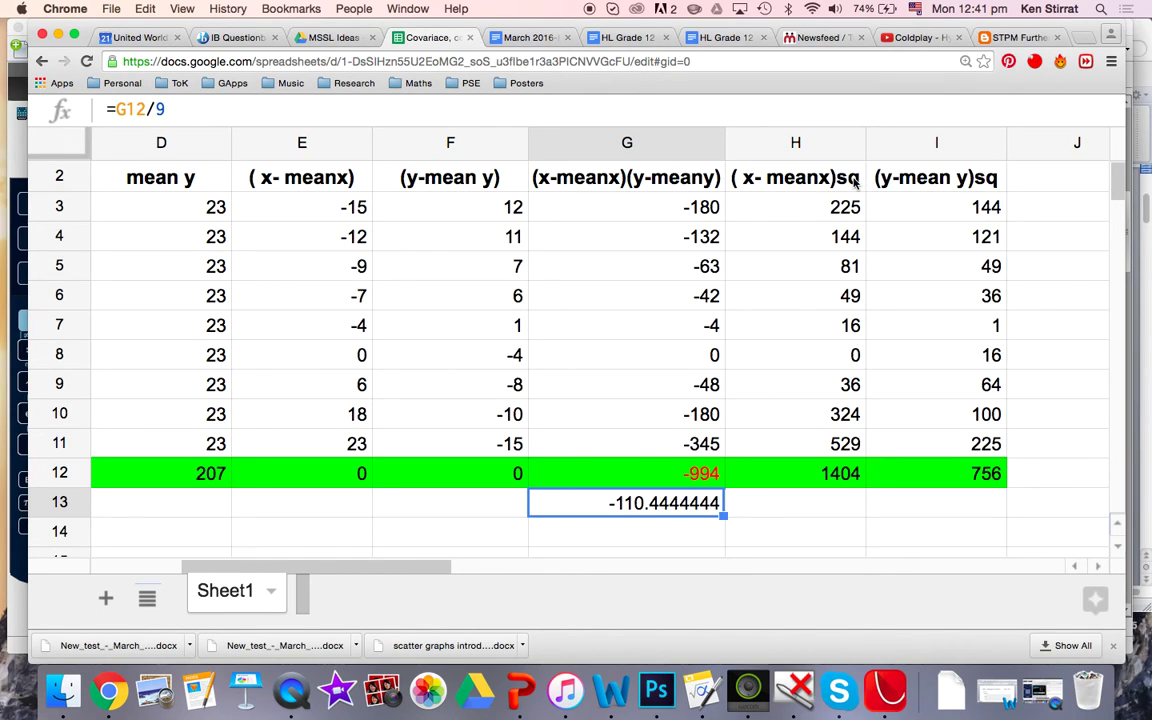
pyautogui.click(828, 476)
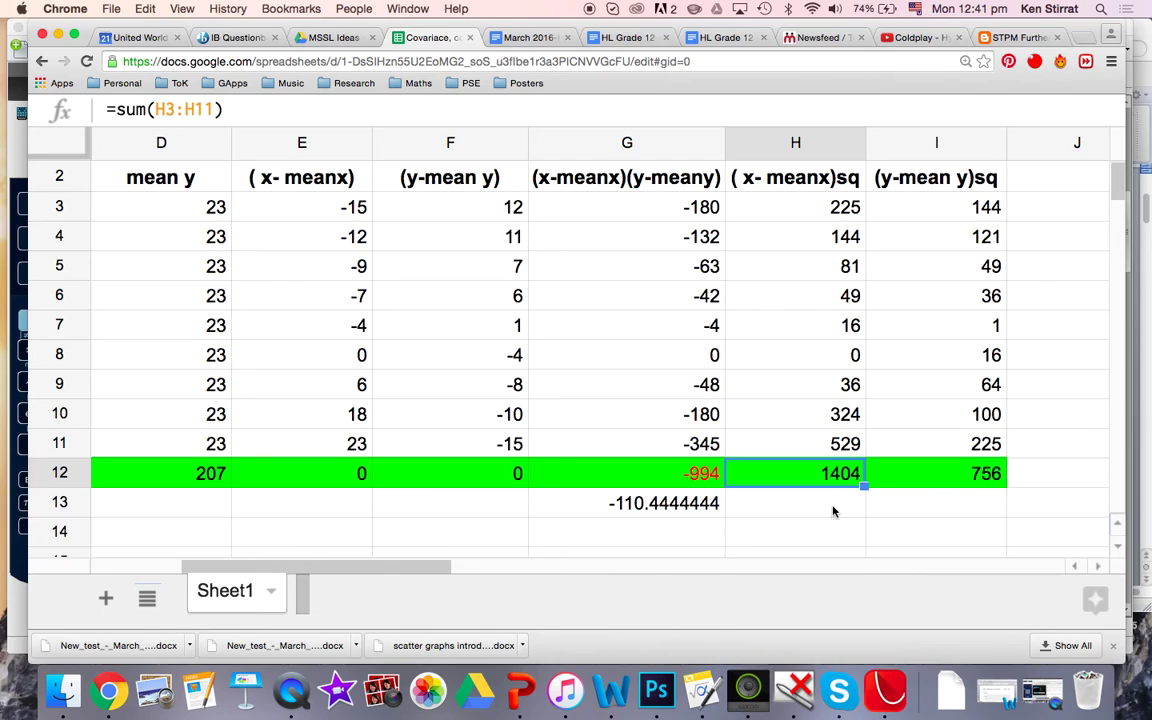
pyautogui.click(833, 510)
pyautogui.write('=')
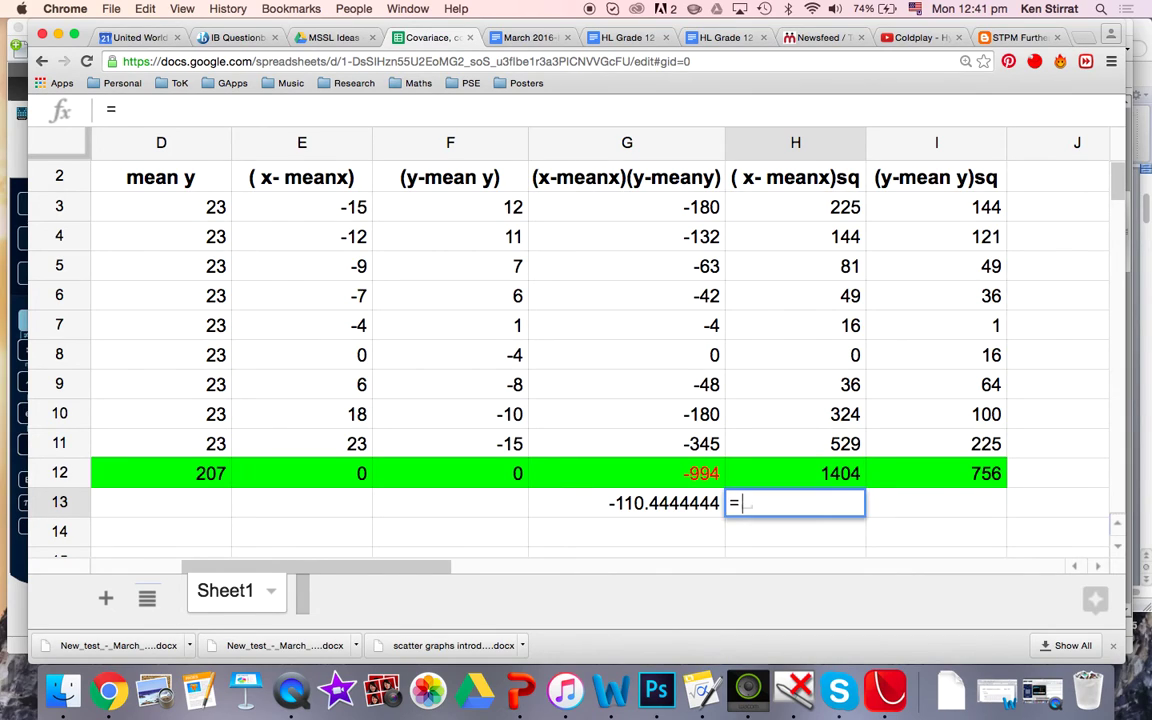
pyautogui.click(835, 477)
pyautogui.write('/9')
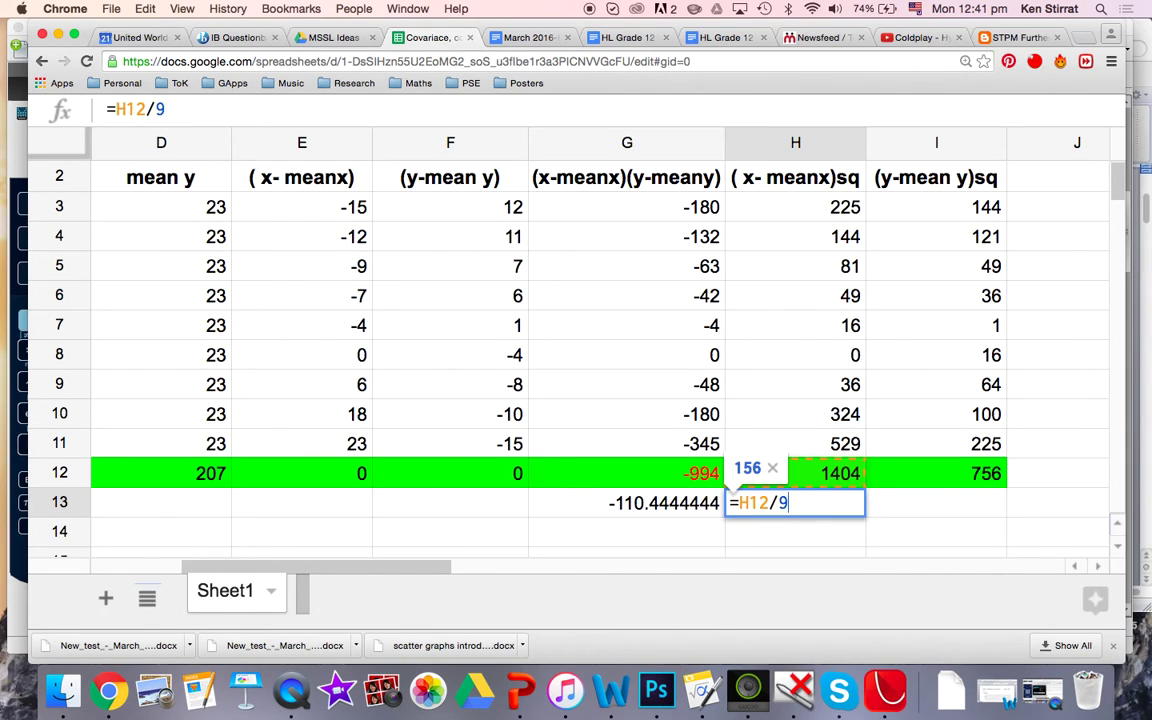
pyautogui.press('Return')
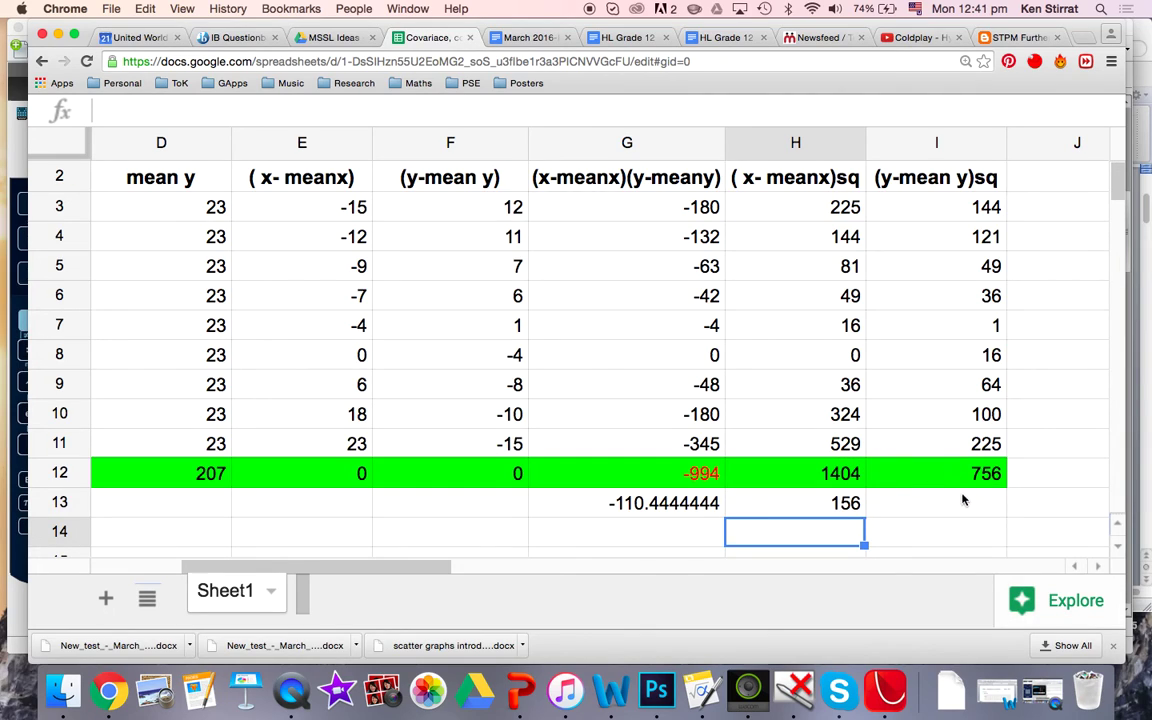
# - Enter =I12/9 in I13 to divide the sum of the squared y deviations by the number of data pairs
pyautogui.click(964, 503)
pyautogui.write('=')
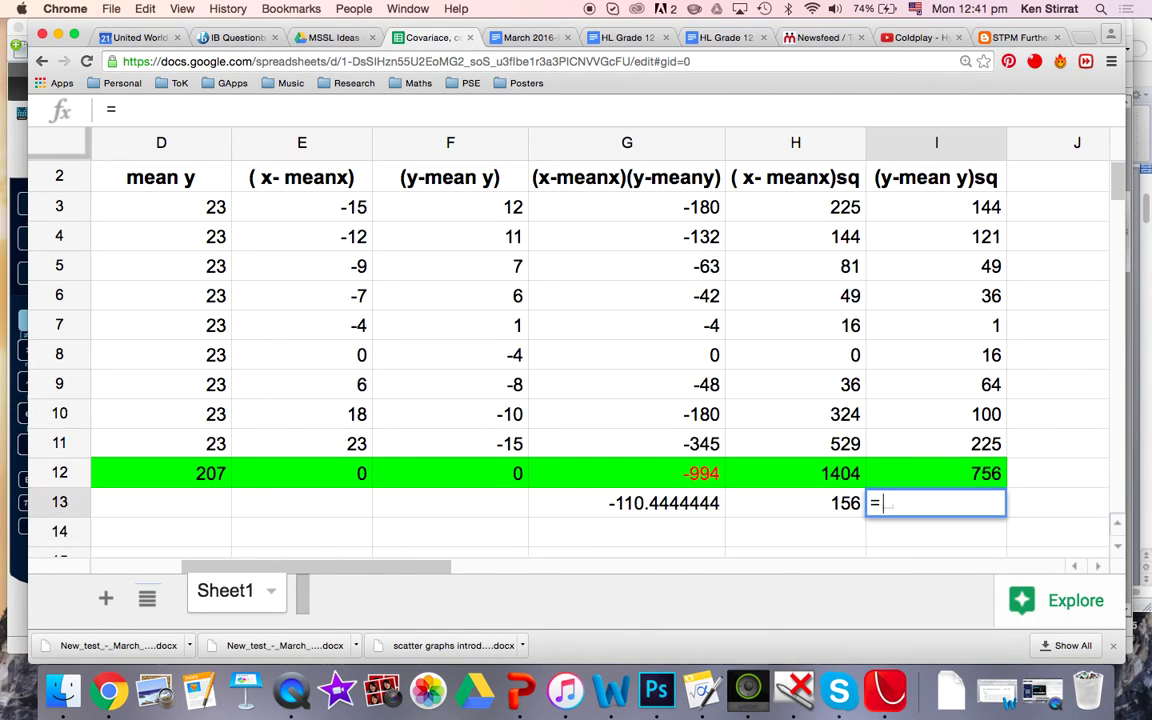
pyautogui.click(960, 478)
pyautogui.write('/9')
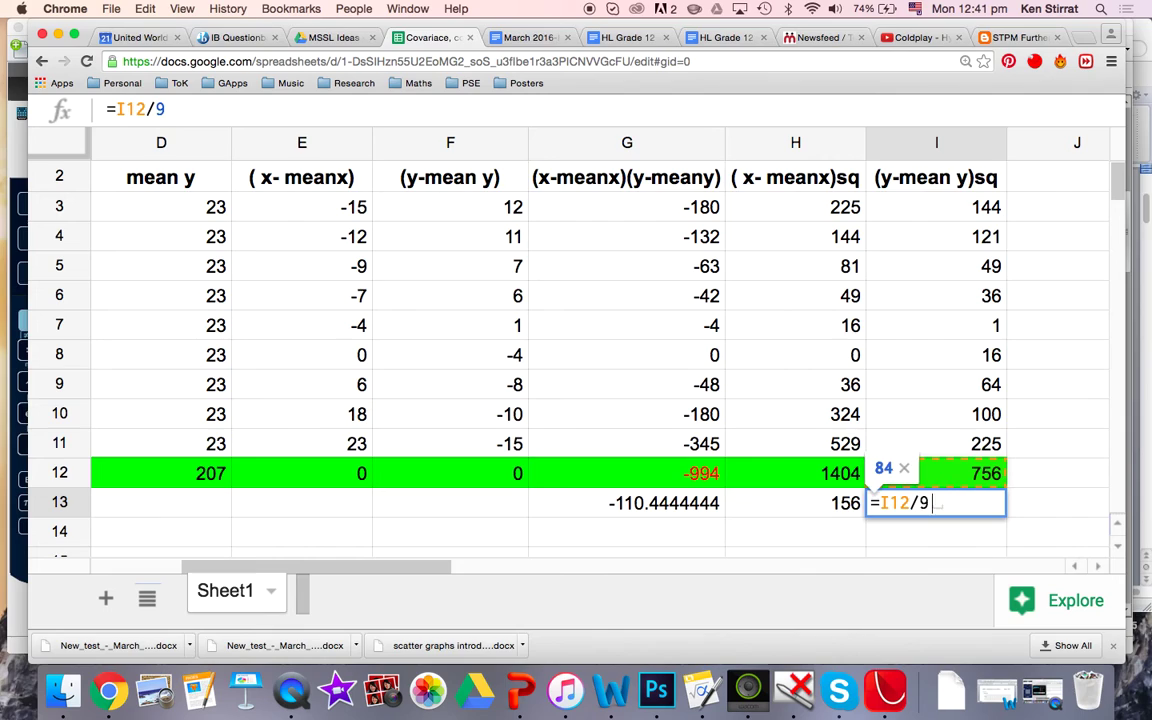
pyautogui.press('Return')
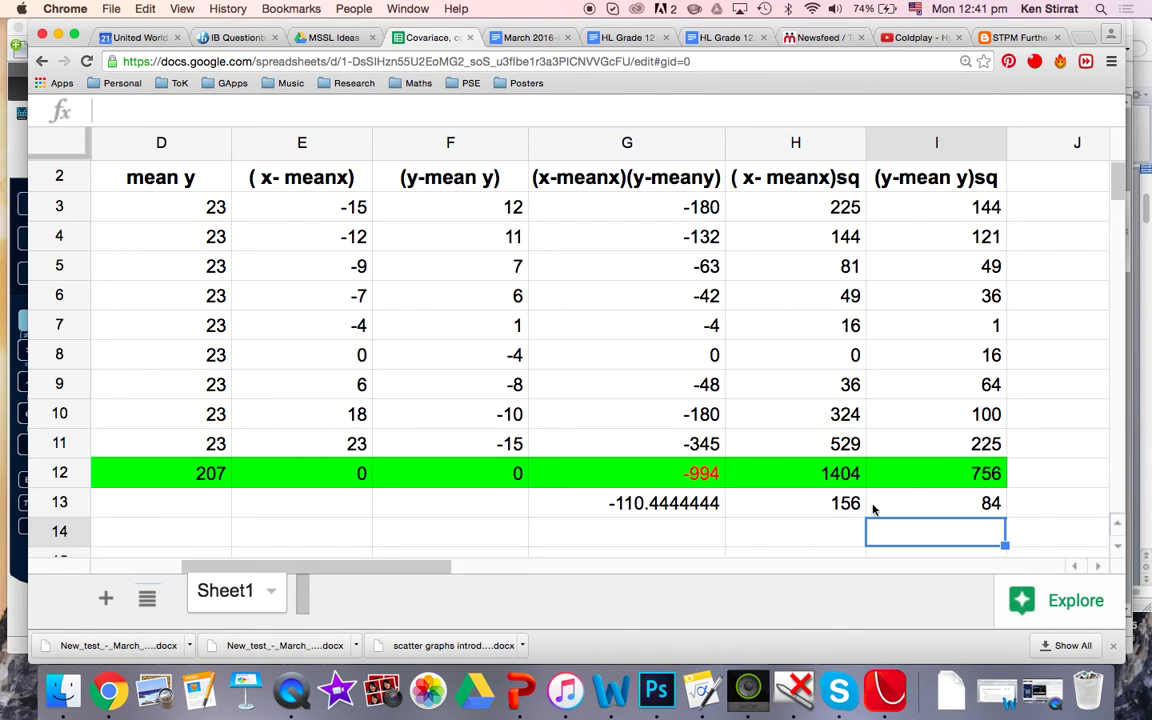
# - Enter =H13^0.5 in H14 to take the square root of the x variance
pyautogui.click(843, 506)
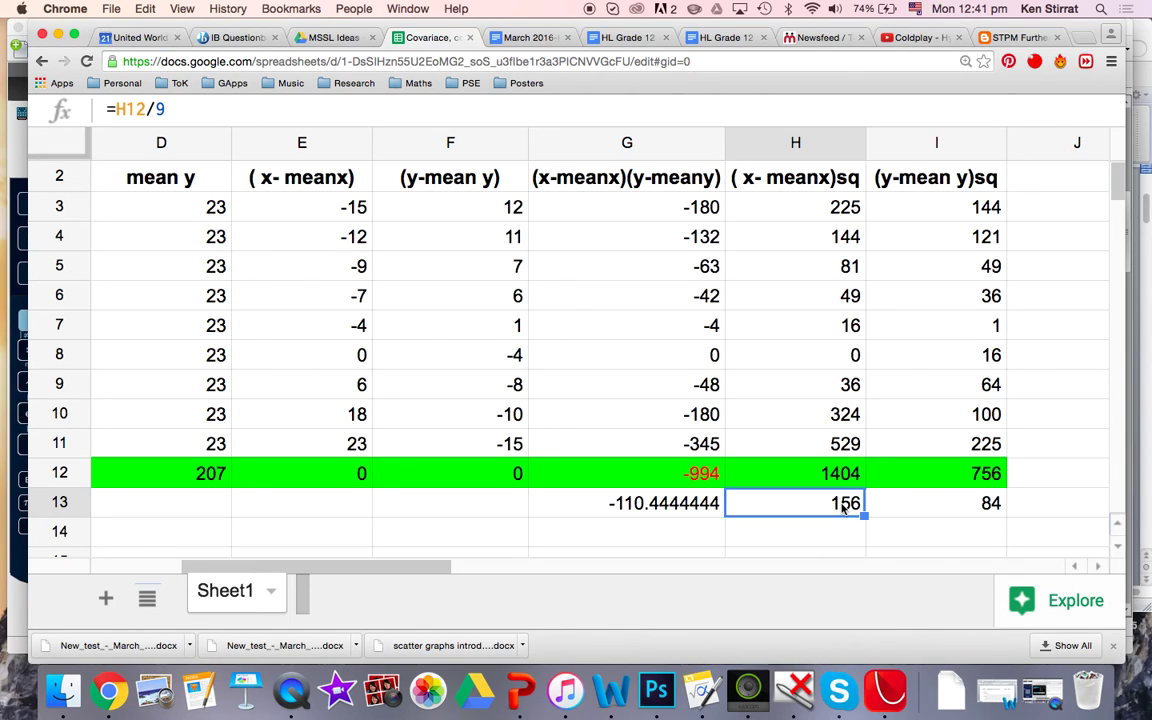
pyautogui.click(831, 526)
pyautogui.write('=')
pyautogui.click(831, 510)
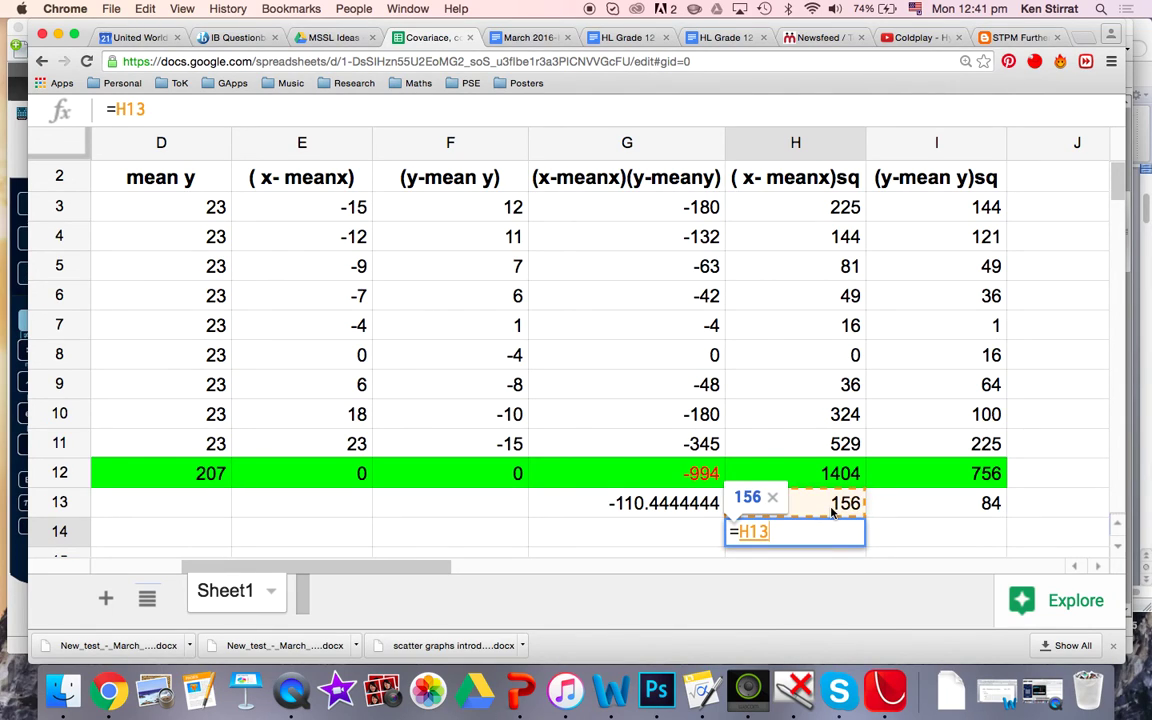
pyautogui.write('^0.5')
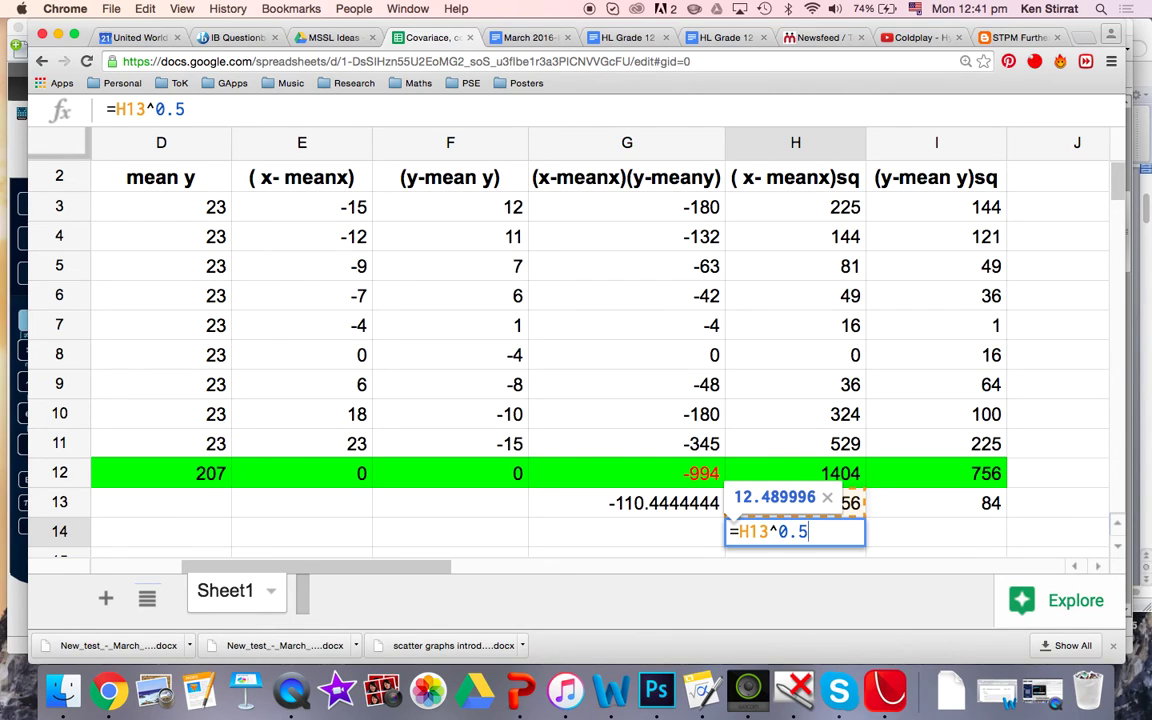
pyautogui.press('Return')
# - Enter =I13^0.5 in I14 to take the square root of the y variance
pyautogui.click(962, 508)
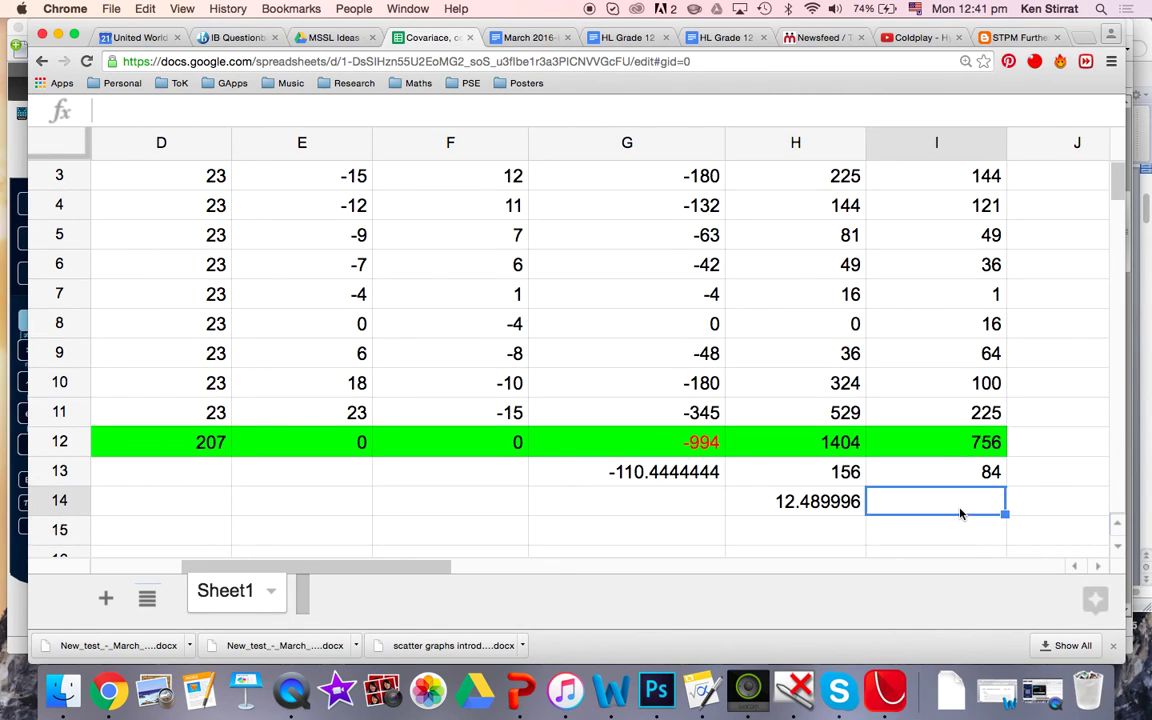
pyautogui.write('=')
pyautogui.click(957, 478)
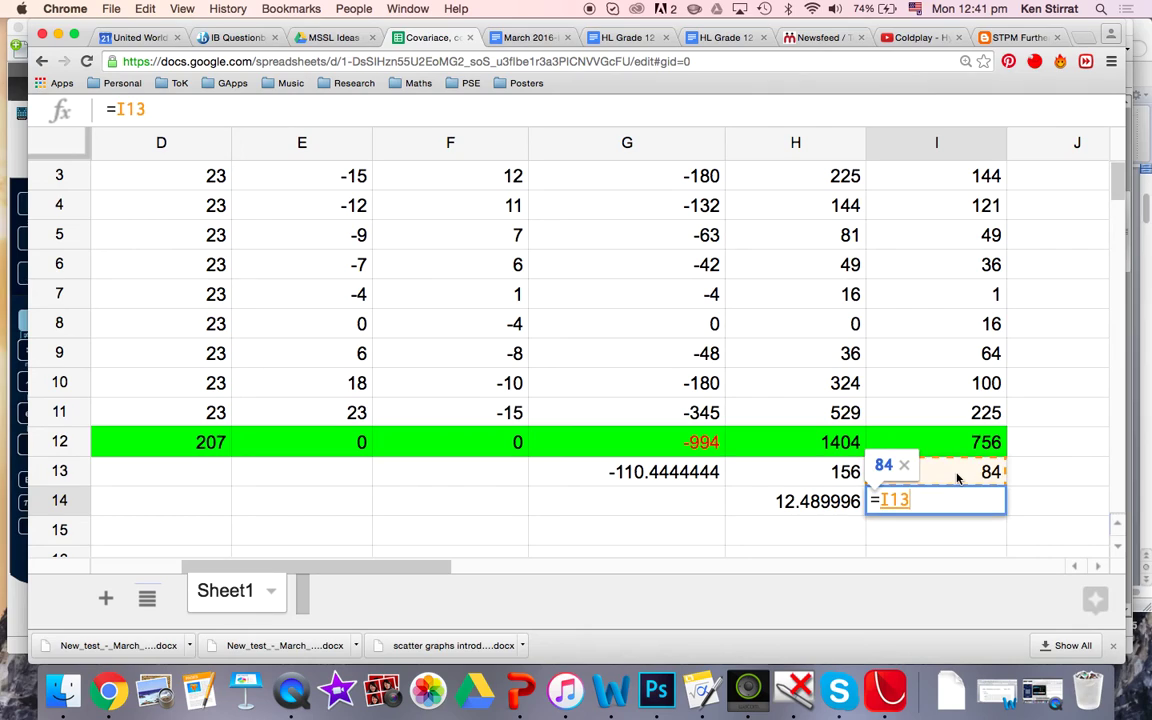
pyautogui.write('^')
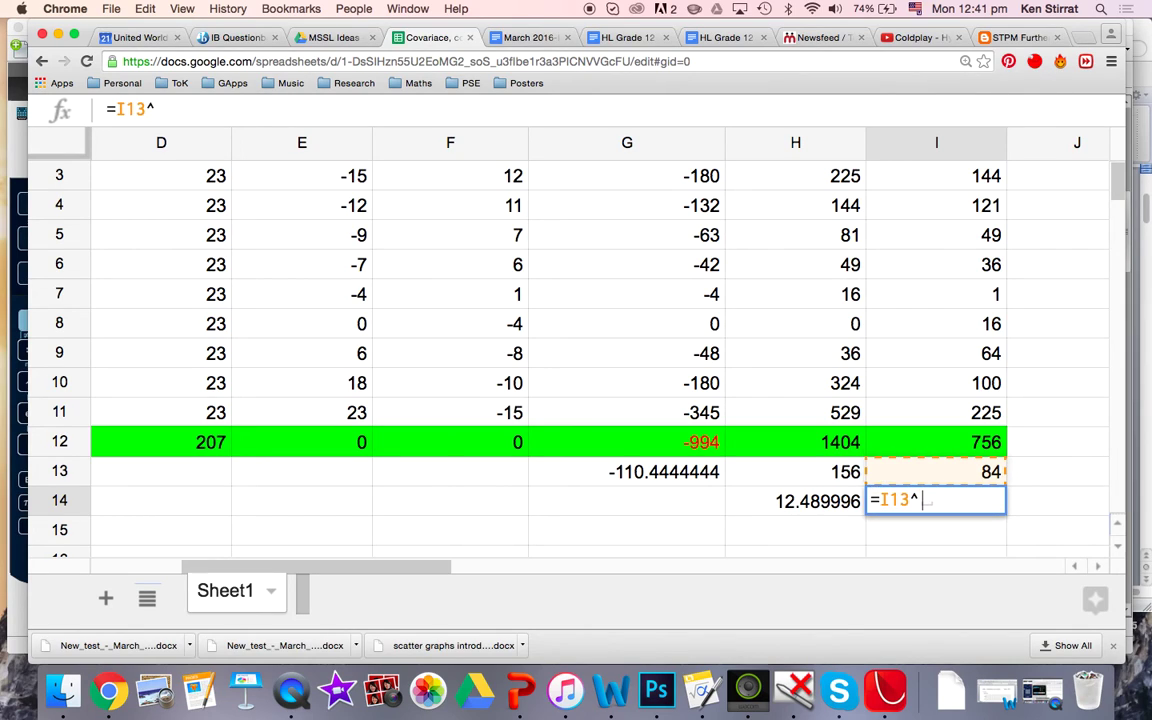
pyautogui.write('0.5')
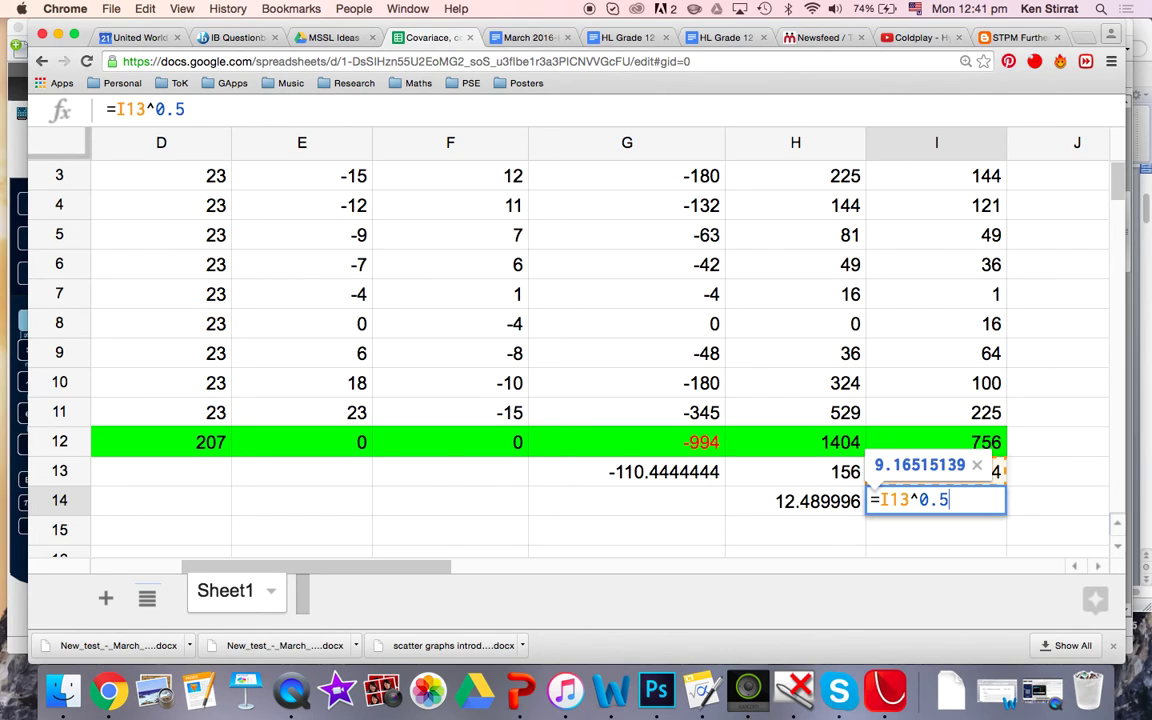
pyautogui.press('Return')
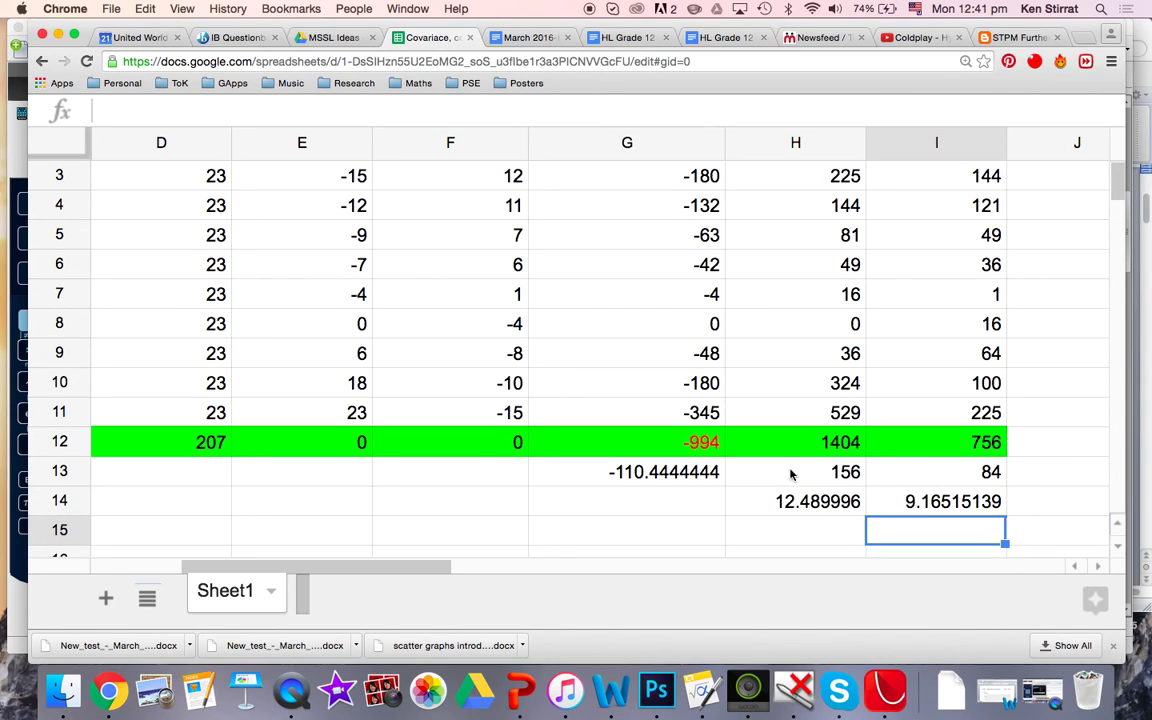
# - Enter the label r in G16, two rows below the standard deviations, for the correlation coefficient
pyautogui.click(697, 481)
pyautogui.click(782, 502)
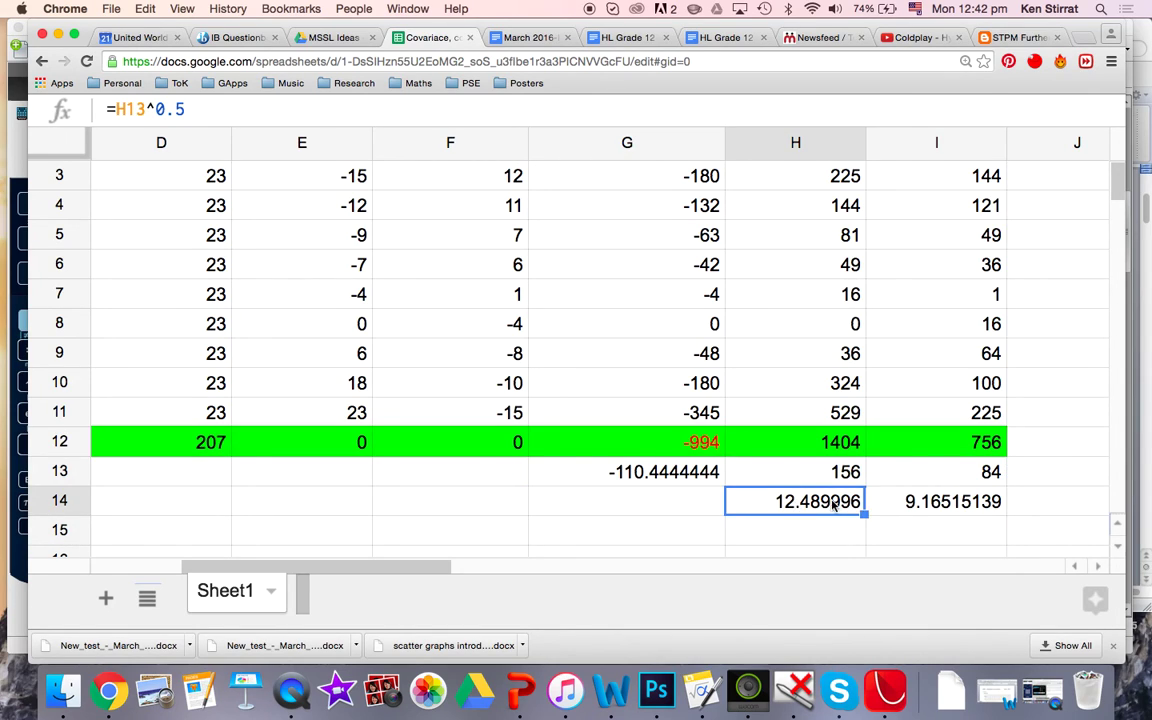
pyautogui.click(937, 503)
pyautogui.scroll(-3, 671, 531)
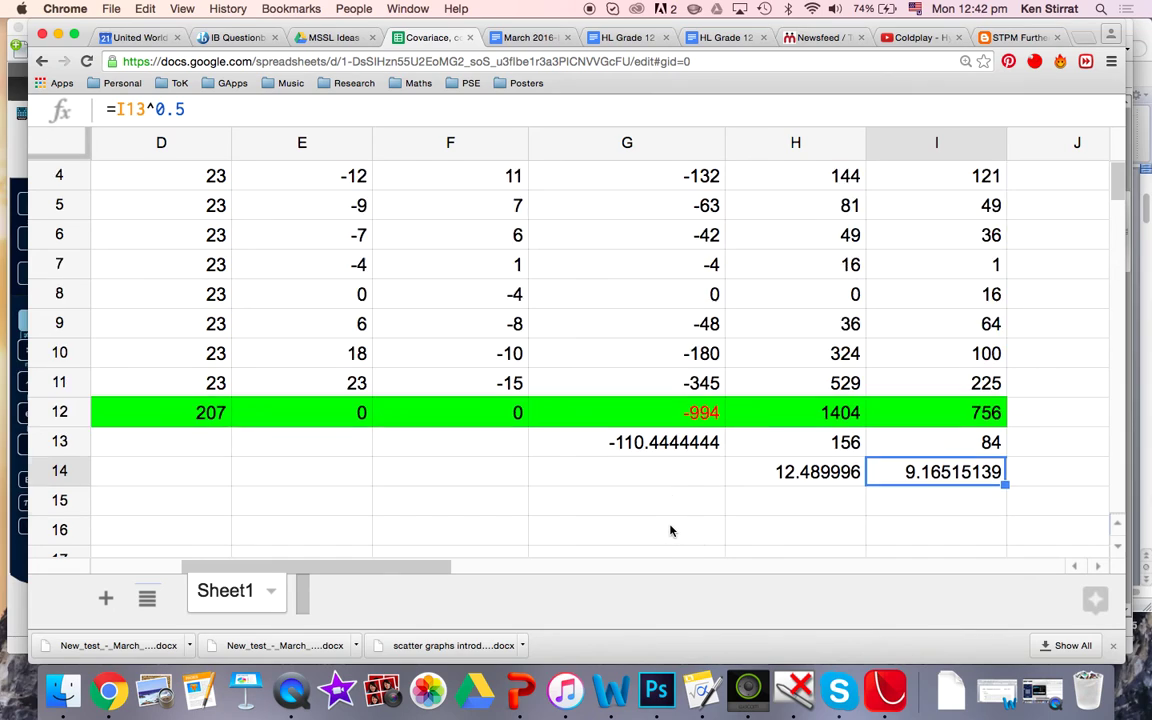
pyautogui.scroll(-2, 671, 531)
pyautogui.click(658, 393)
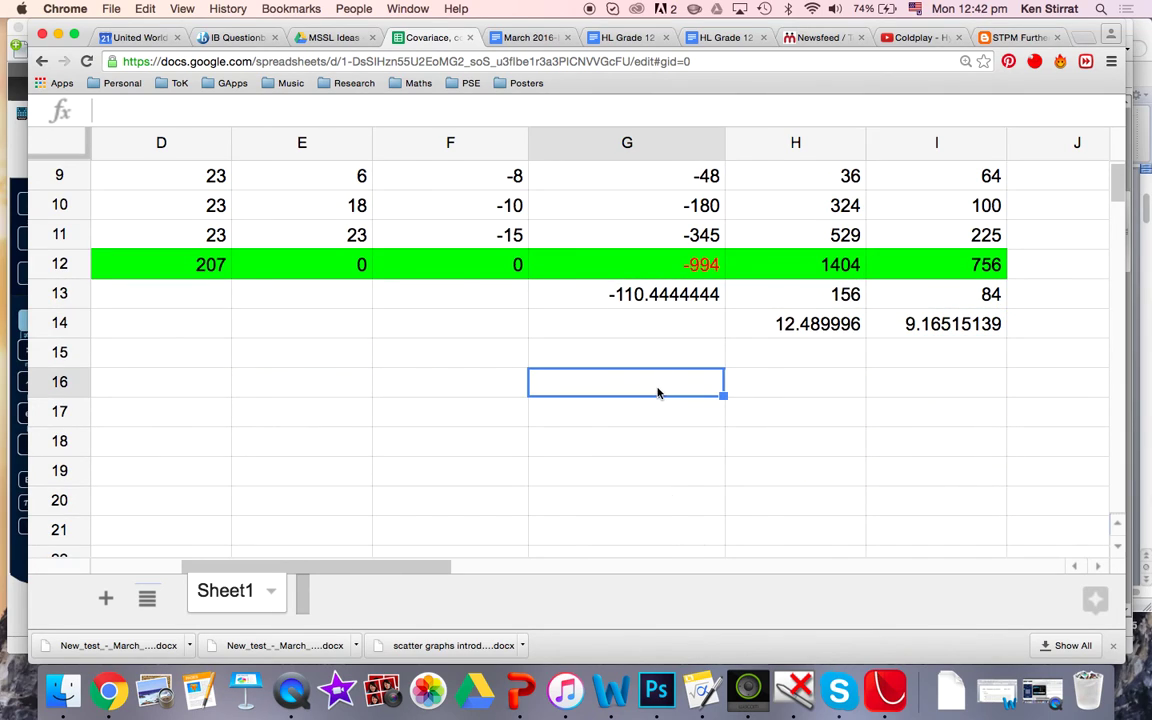
pyautogui.write('r')
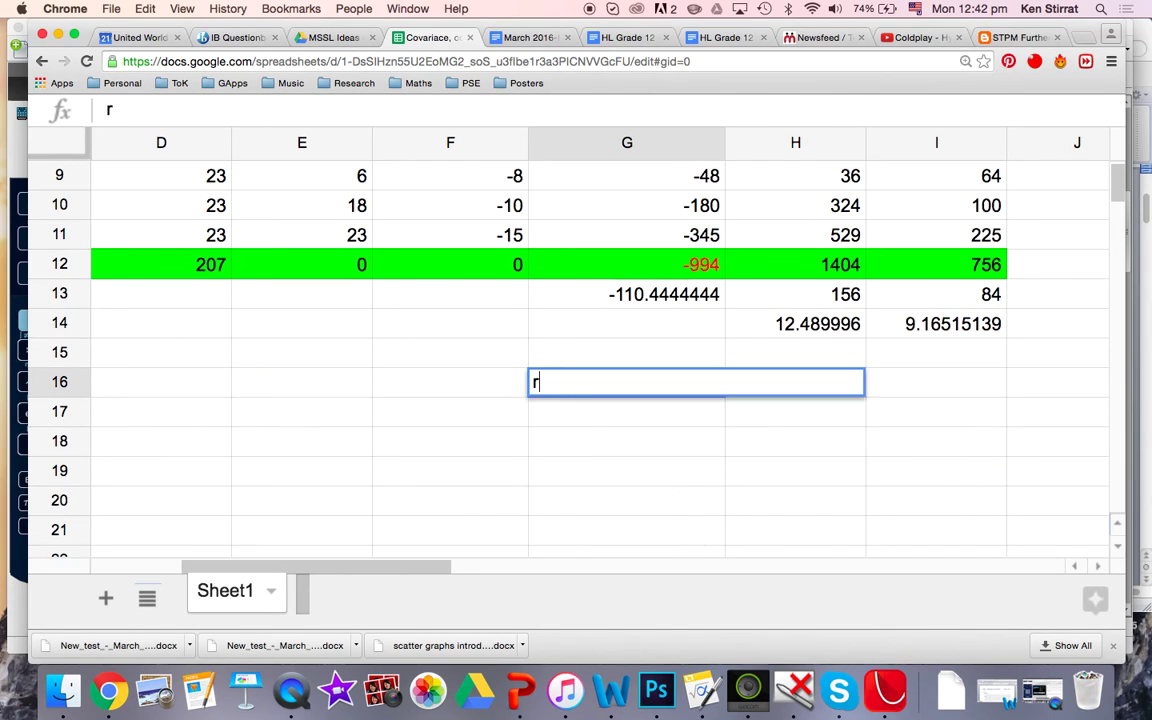
pyautogui.click(745, 418)
pyautogui.click(681, 388)
# - Enter =G13/(H14*I14) in H16 to divide the covariance by the product of the two standard deviations
pyautogui.click(773, 387)
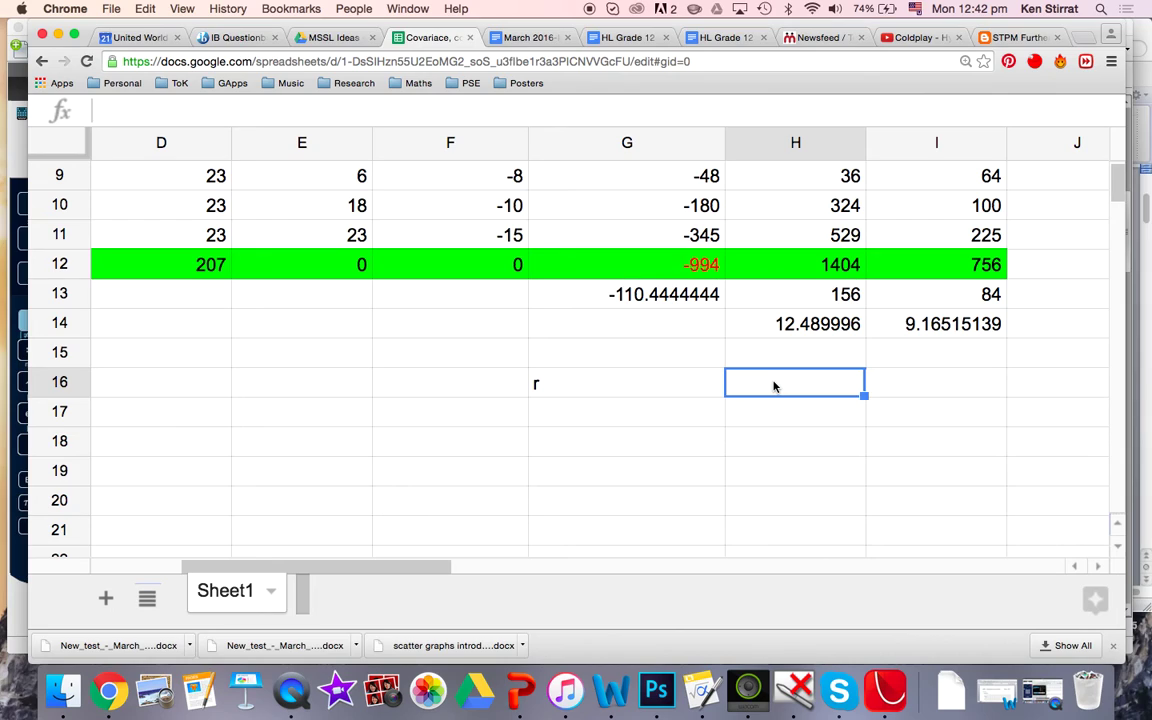
pyautogui.write('=')
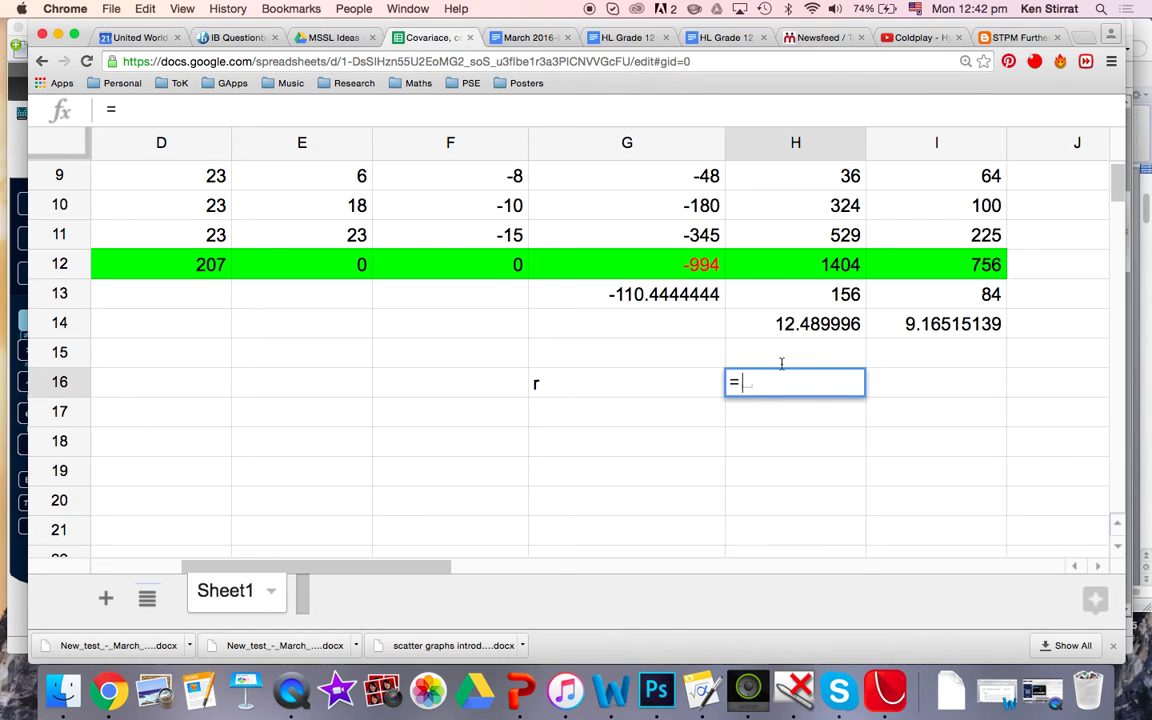
pyautogui.click(686, 304)
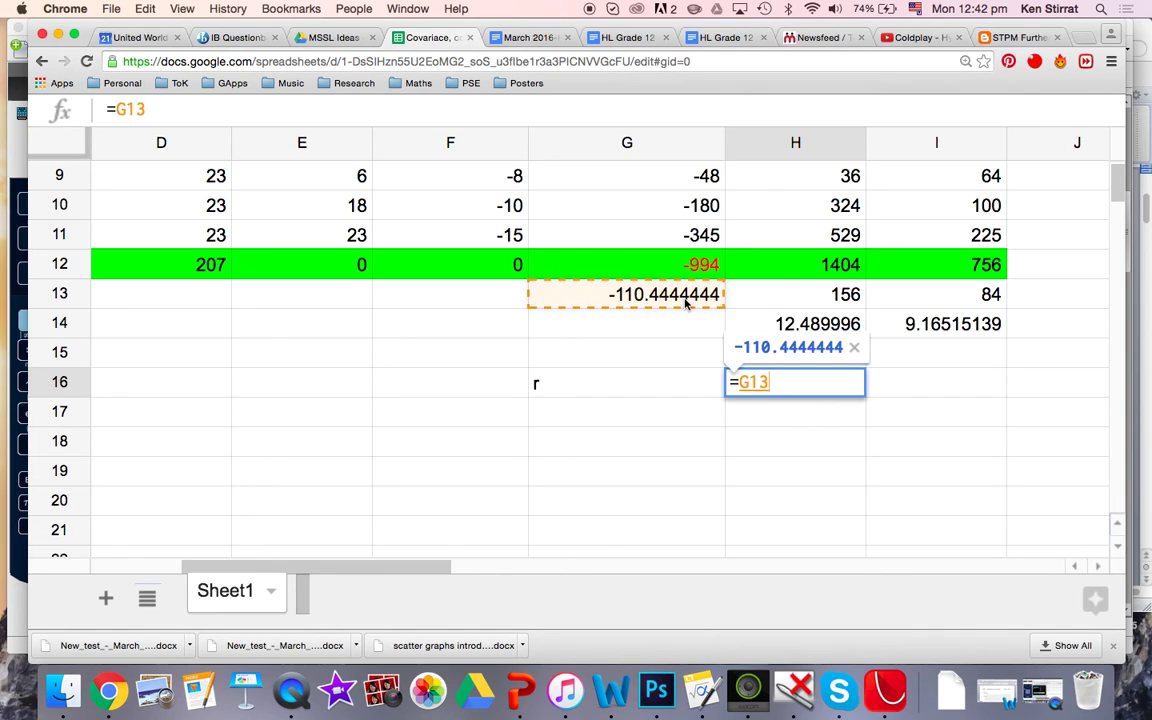
pyautogui.write('/')
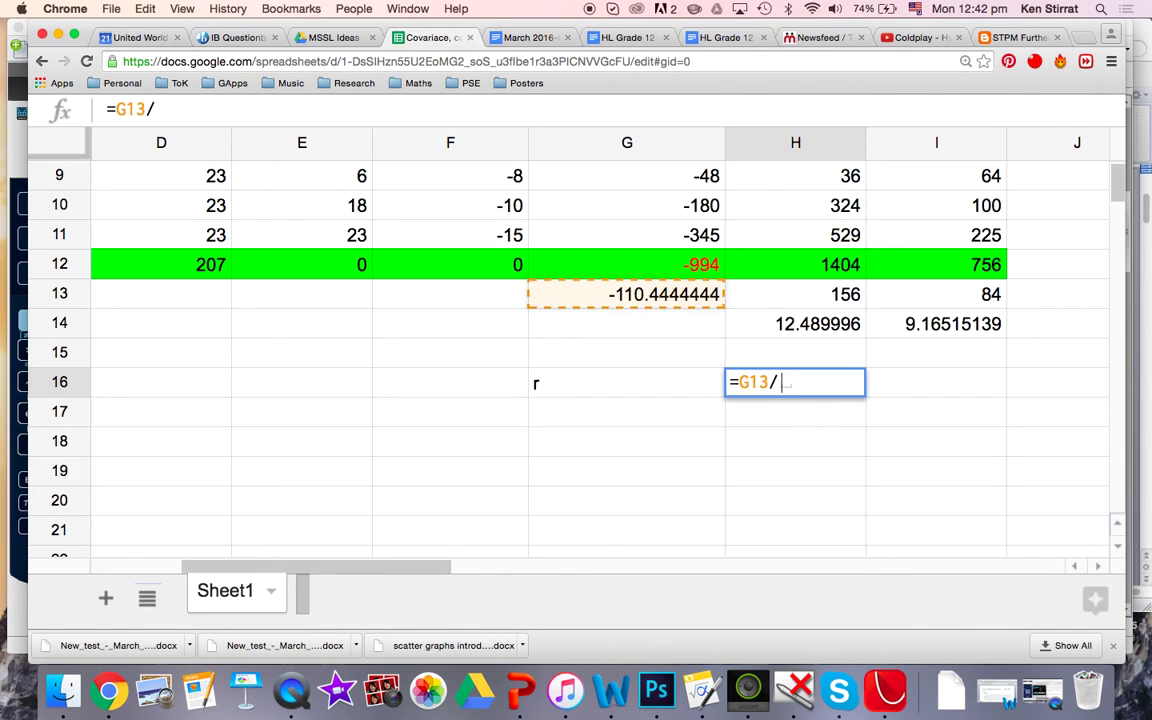
pyautogui.write('(')
pyautogui.click(824, 330)
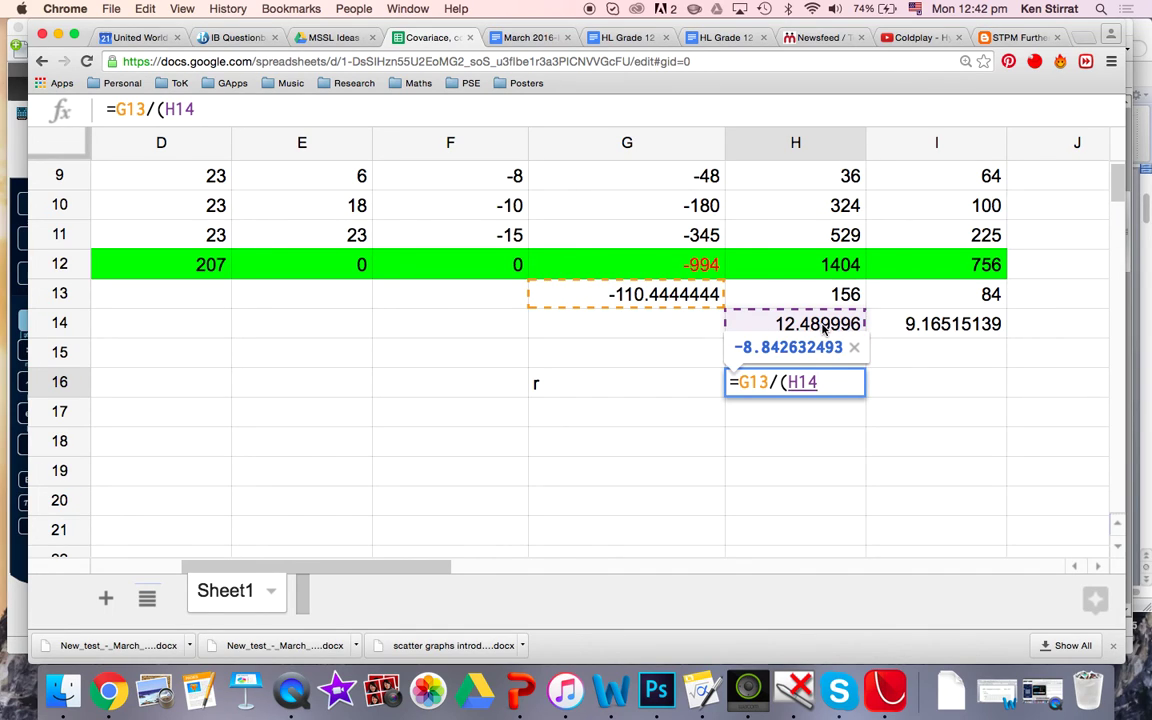
pyautogui.write('*')
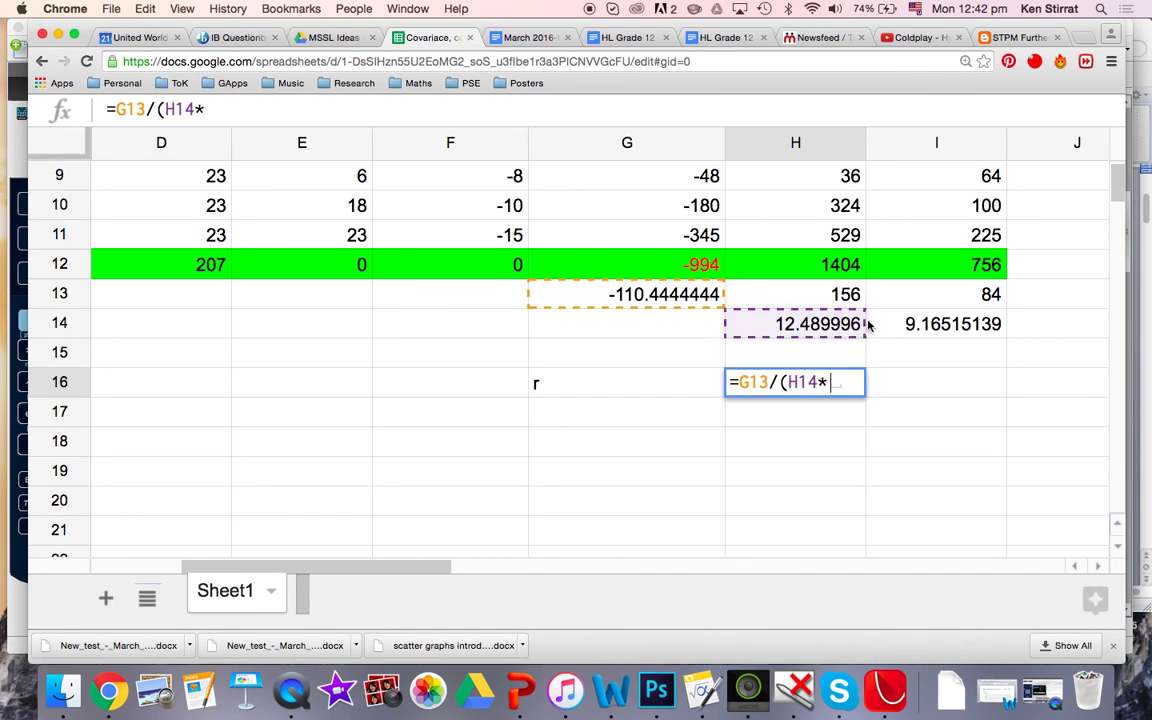
pyautogui.click(930, 328)
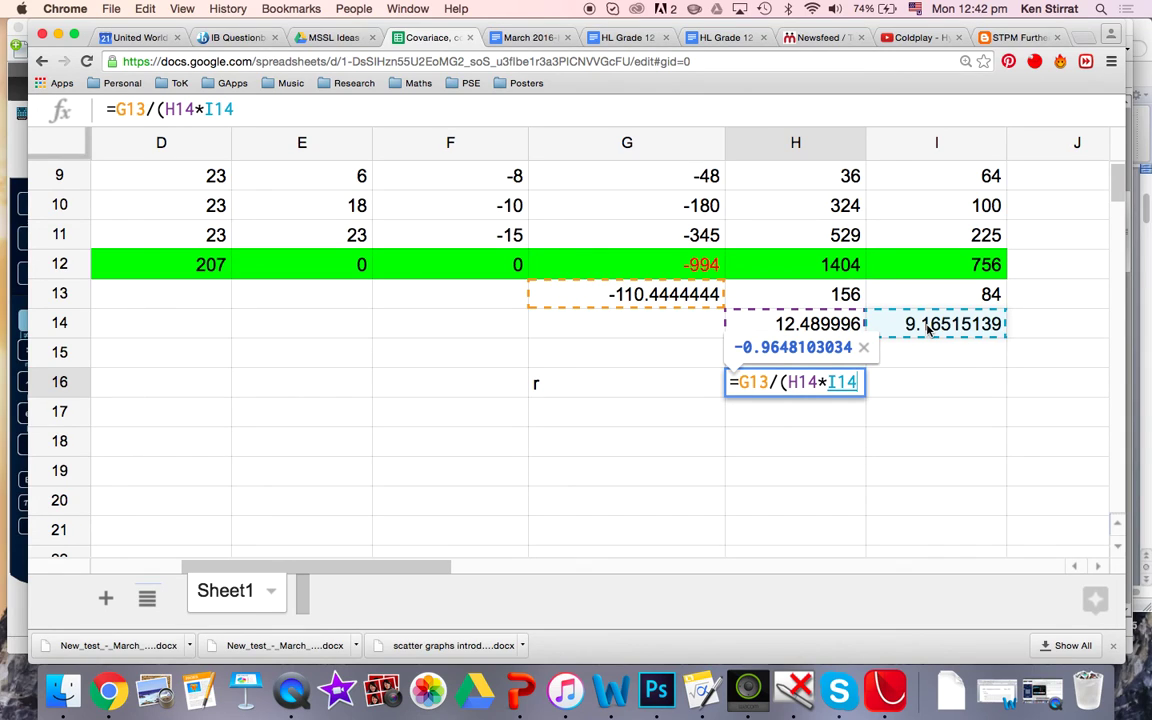
pyautogui.write(')')
pyautogui.press('Return')
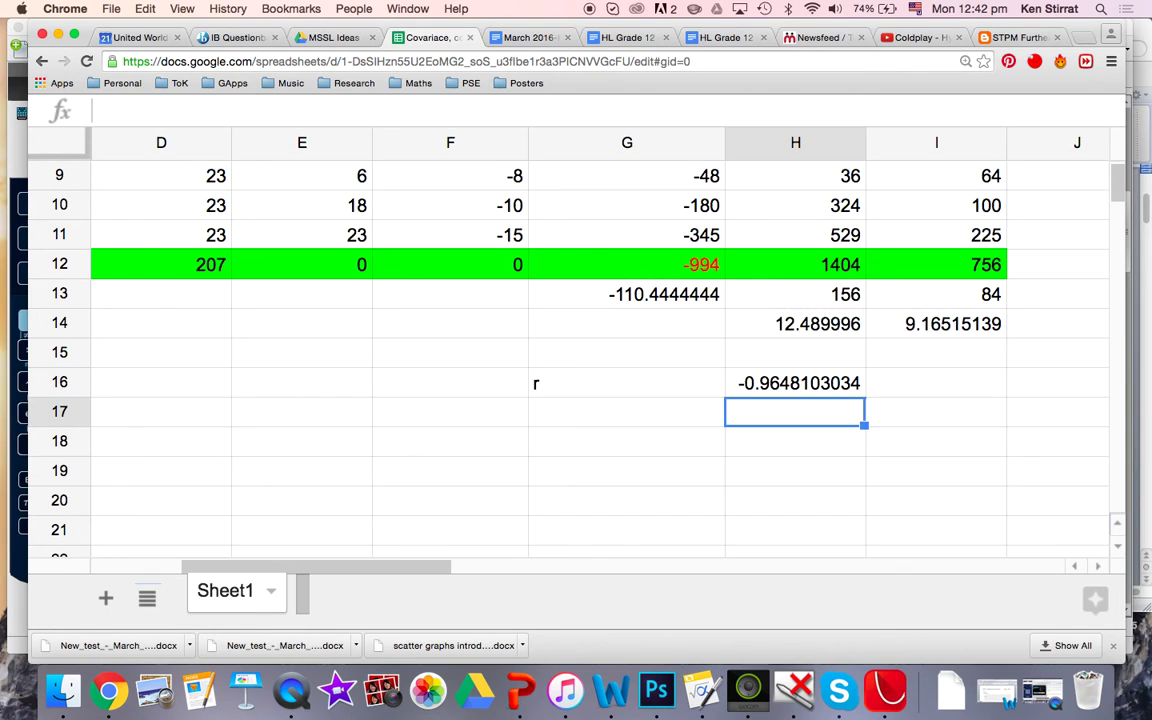
# - Review the correlation coefficient in H16, the variances in H13 and I13, and the sum of squares in H12
pyautogui.click(700, 388)
pyautogui.click(783, 392)
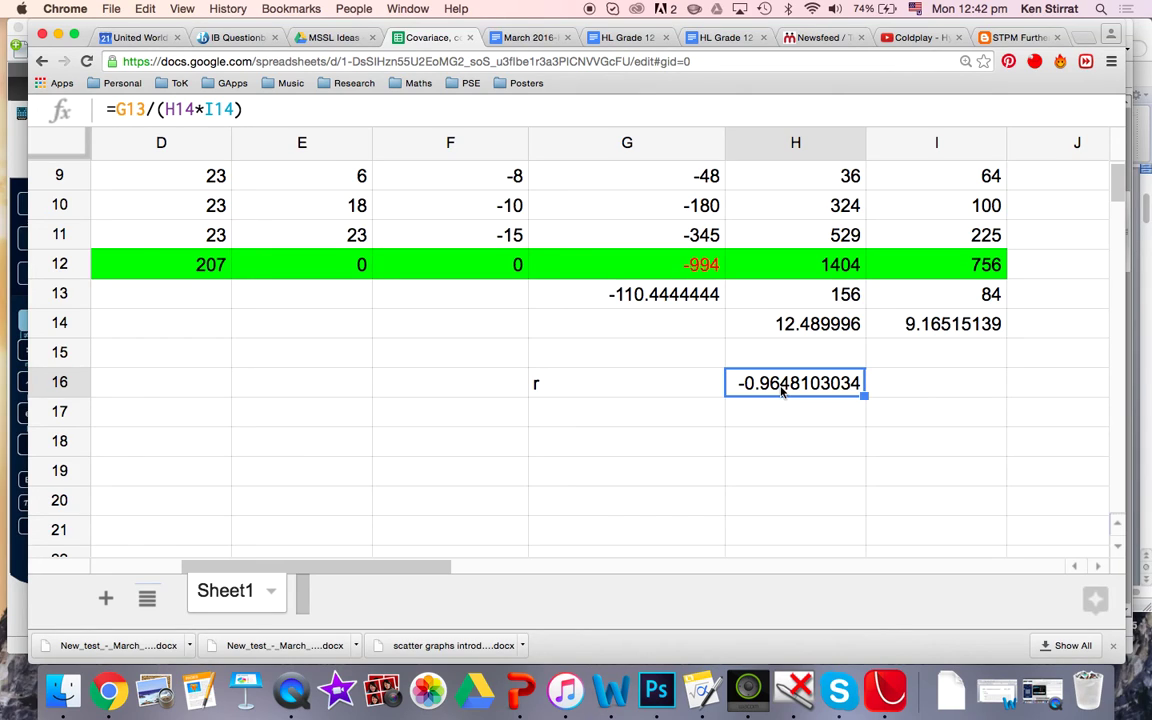
pyautogui.click(745, 295)
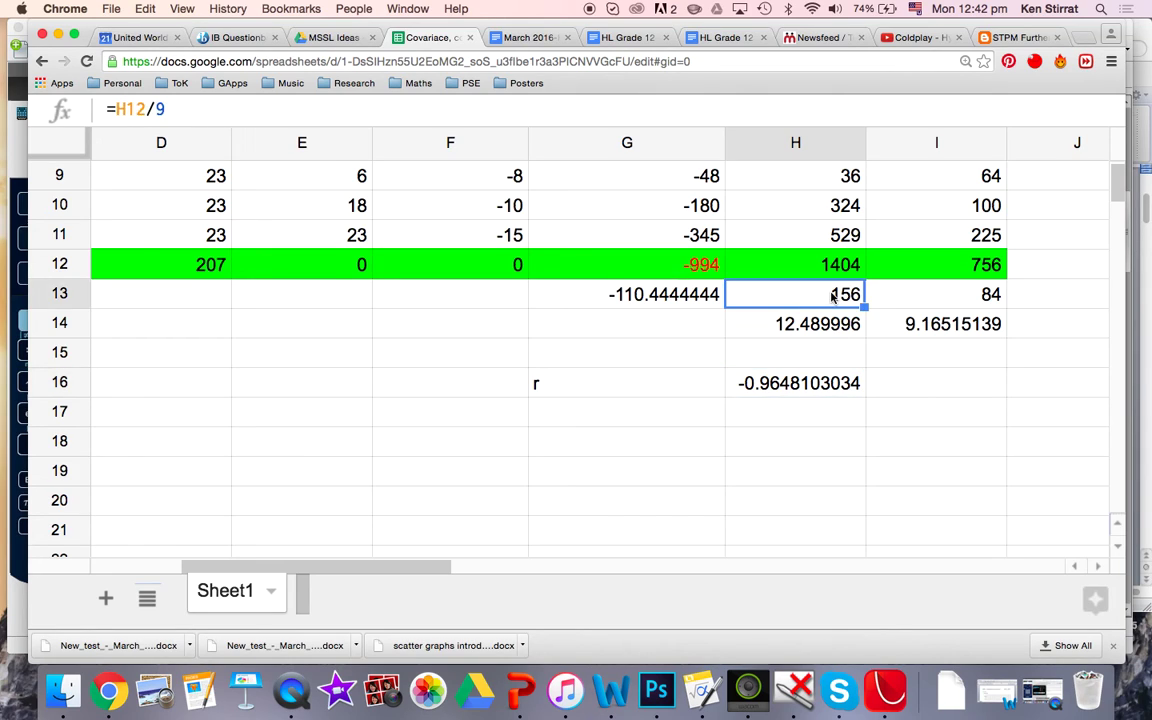
pyautogui.click(968, 300)
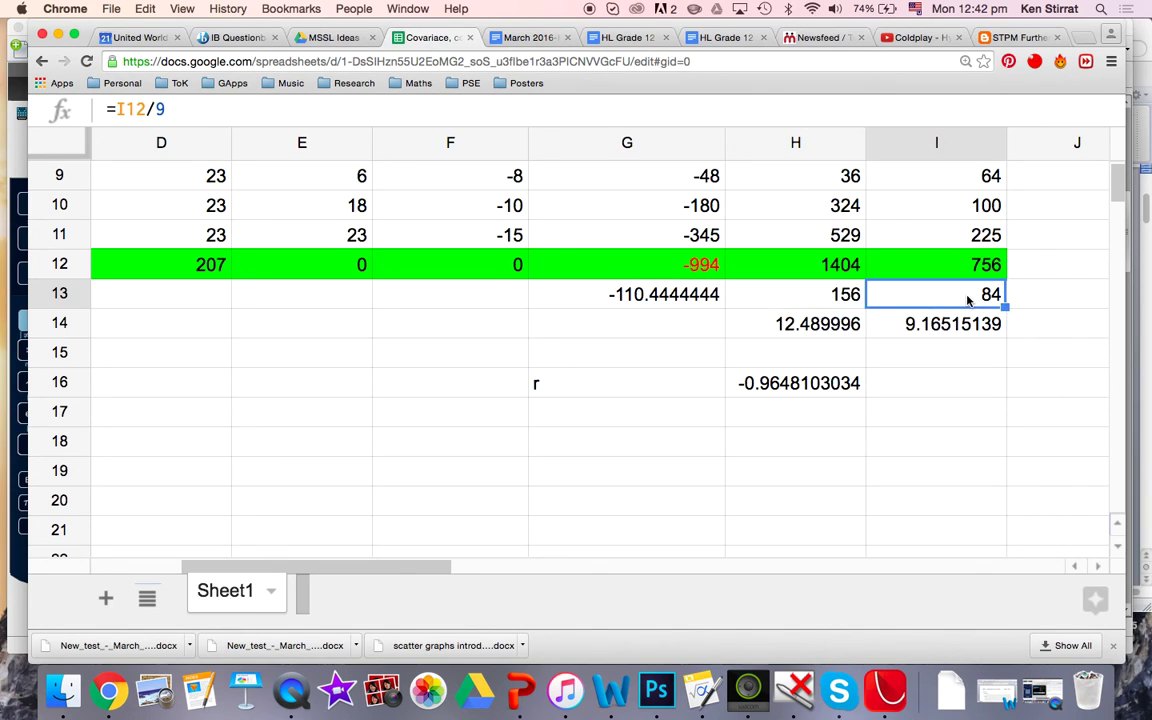
pyautogui.click(847, 265)
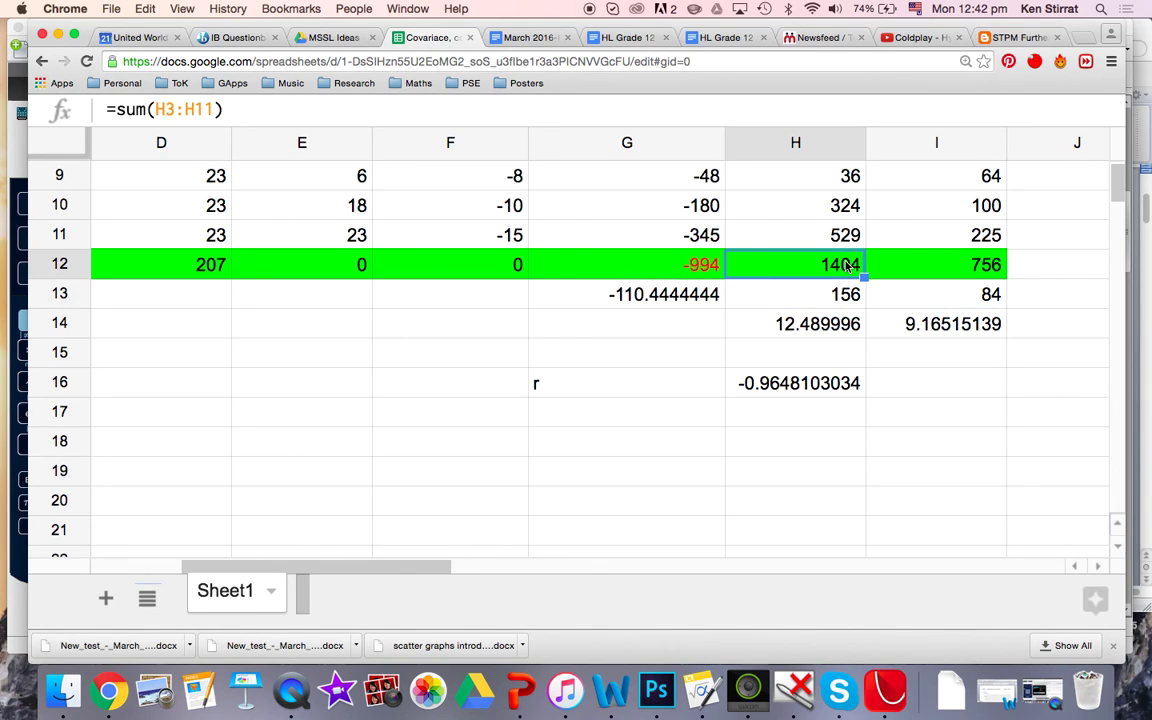
# - Examine the product sum in G12, the covariance in G13, the variances in H13 and I13, and the r formula in H16
pyautogui.scroll(5, 847, 265)
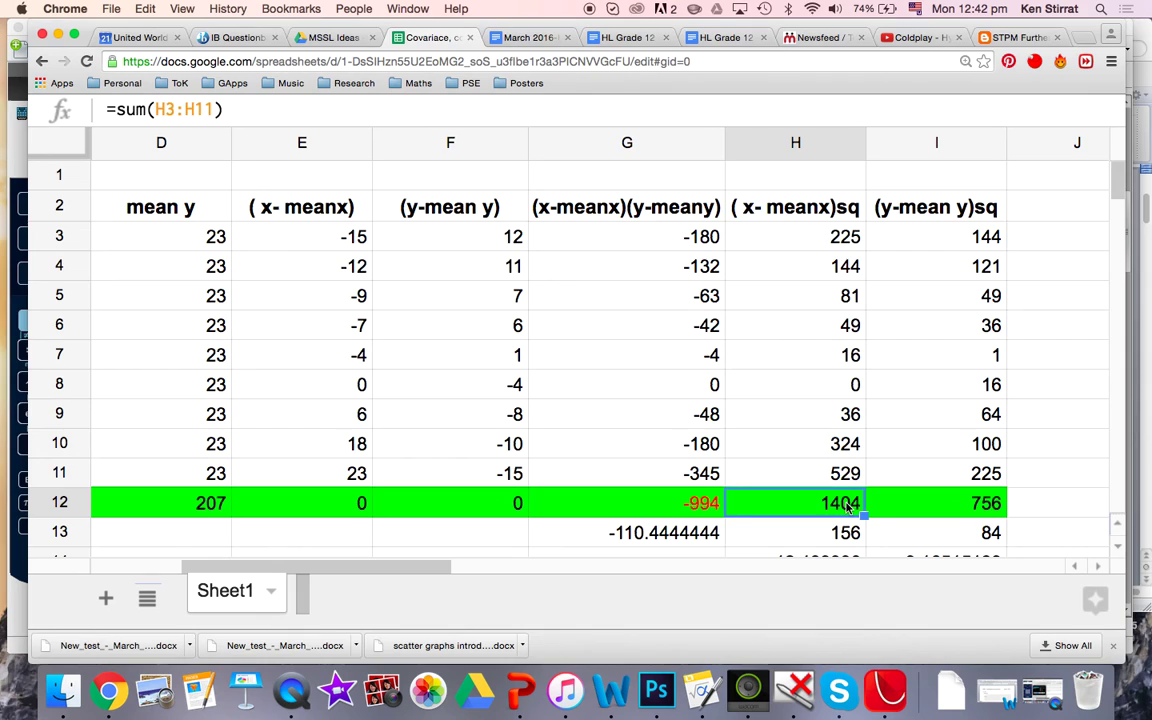
pyautogui.click(688, 505)
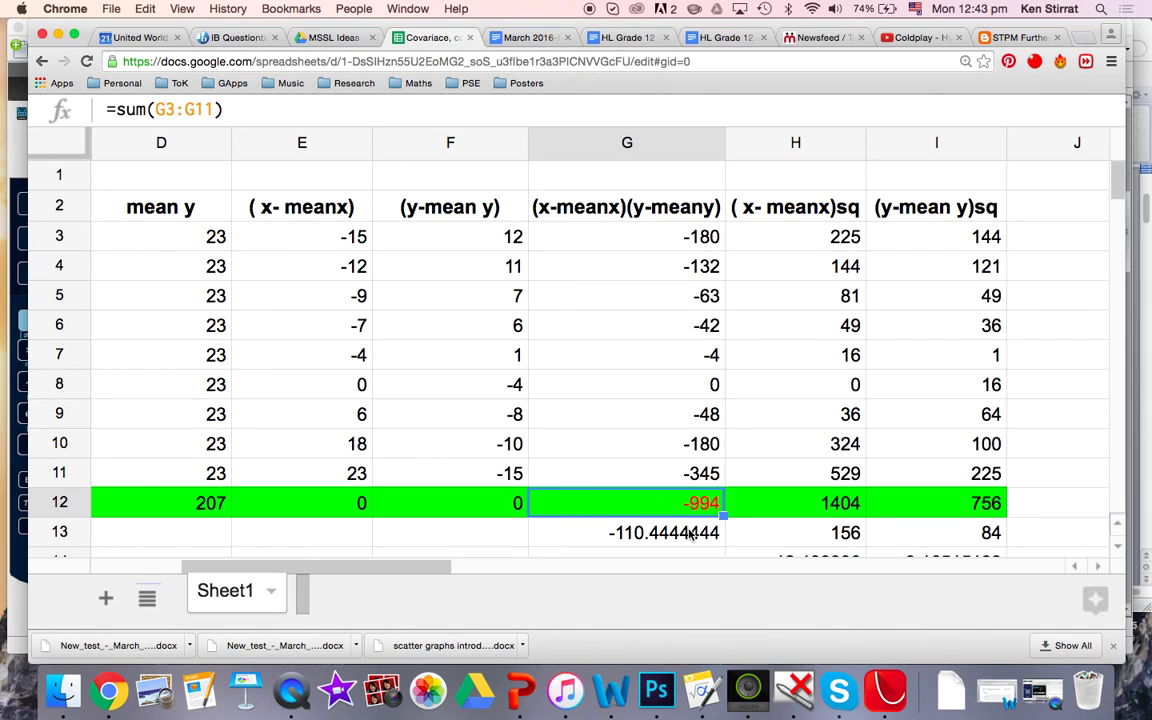
pyautogui.click(690, 533)
pyautogui.click(833, 538)
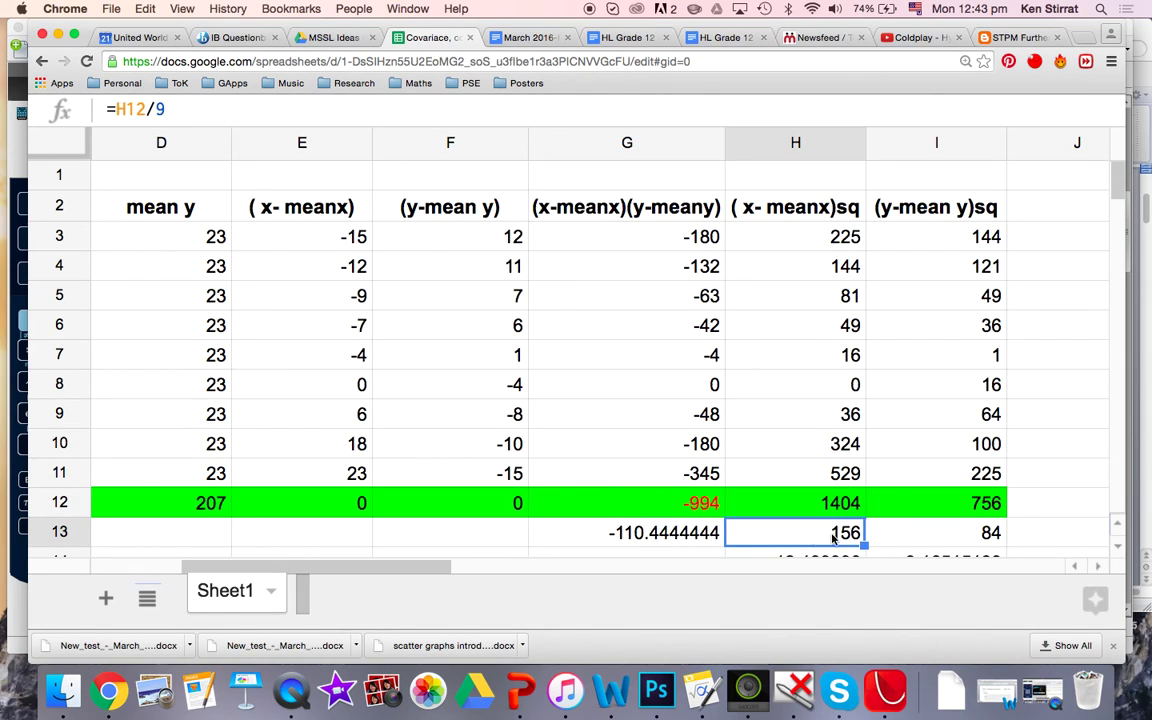
pyautogui.click(946, 537)
pyautogui.scroll(-5, 947, 537)
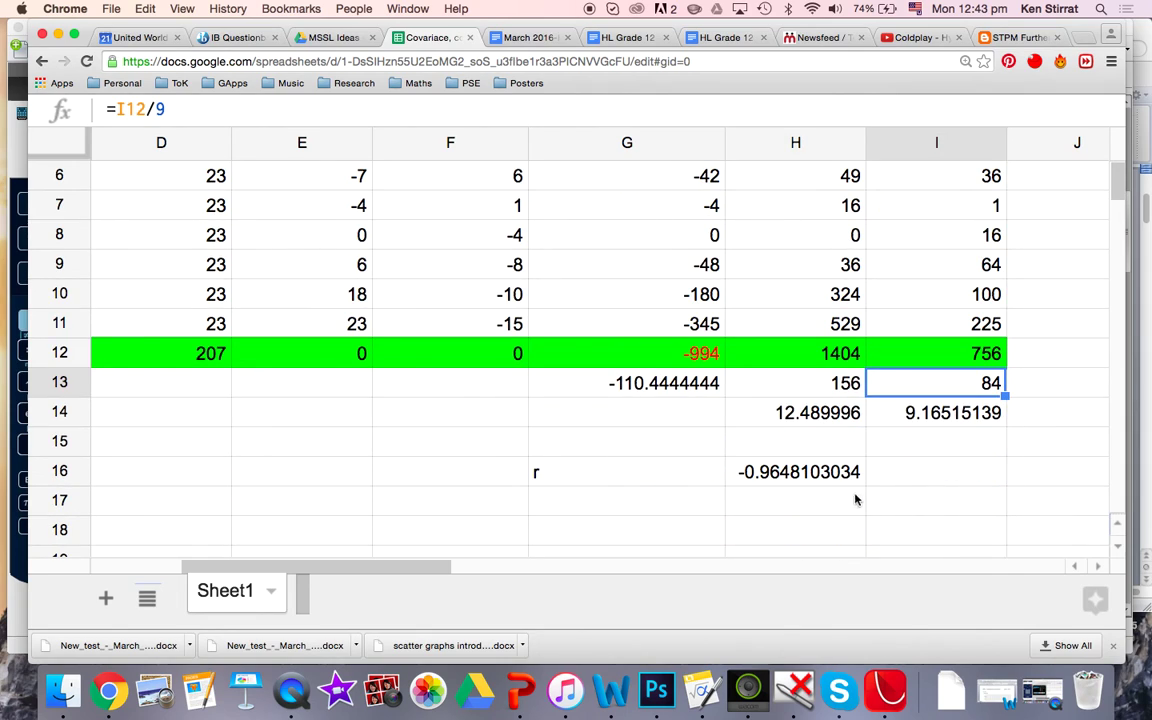
pyautogui.click(827, 479)
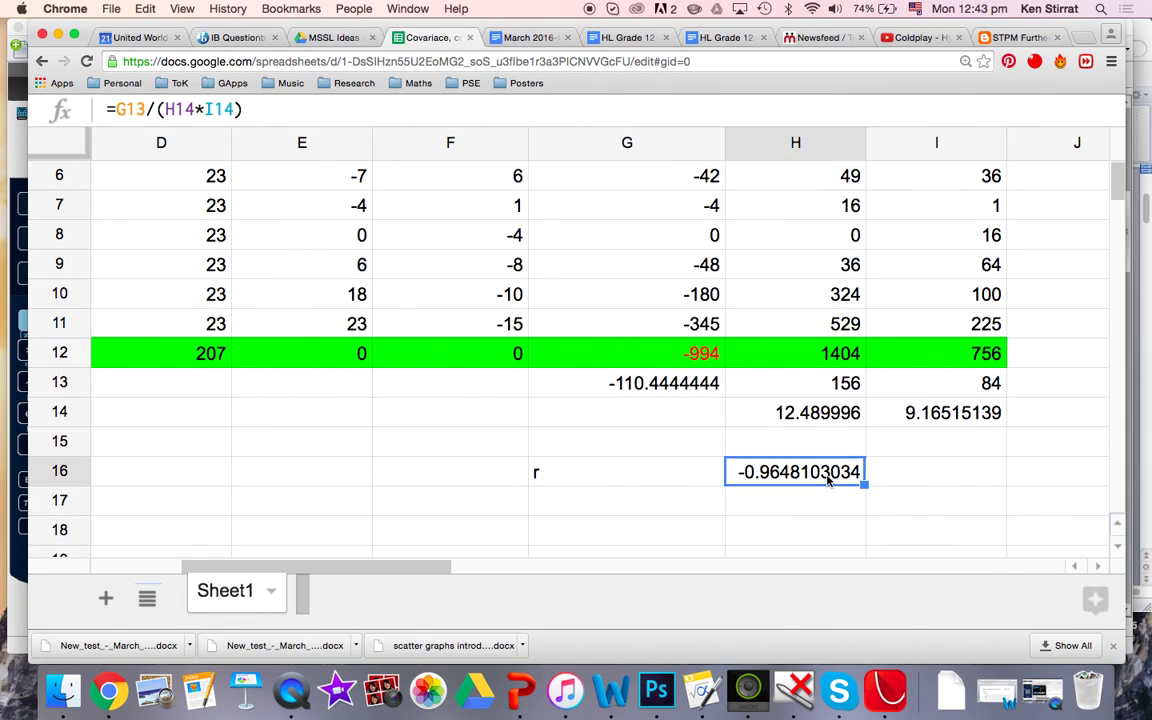
# - Switch to TI-Nspire CX Student Software and compare the linear regression's r value in E6 with the spreadsheet's r in H16
pyautogui.click(887, 694)
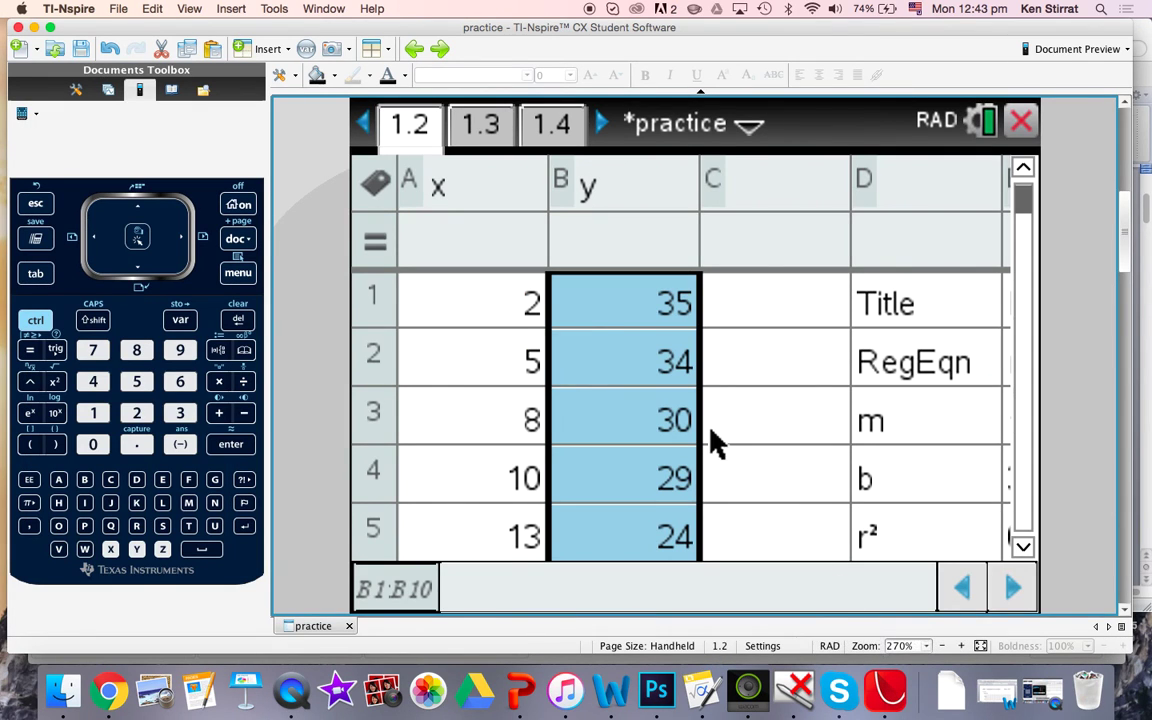
pyautogui.click(885, 360)
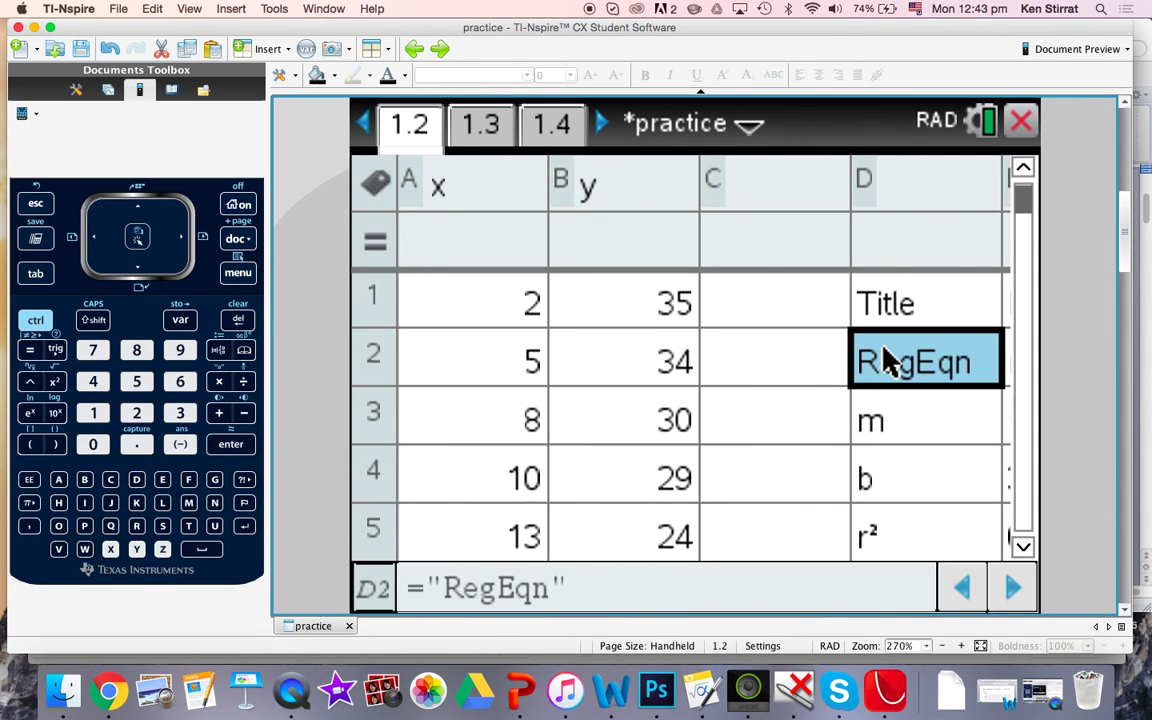
pyautogui.press('Down')
pyautogui.press('Down')
pyautogui.press('Down')
pyautogui.press('Down')
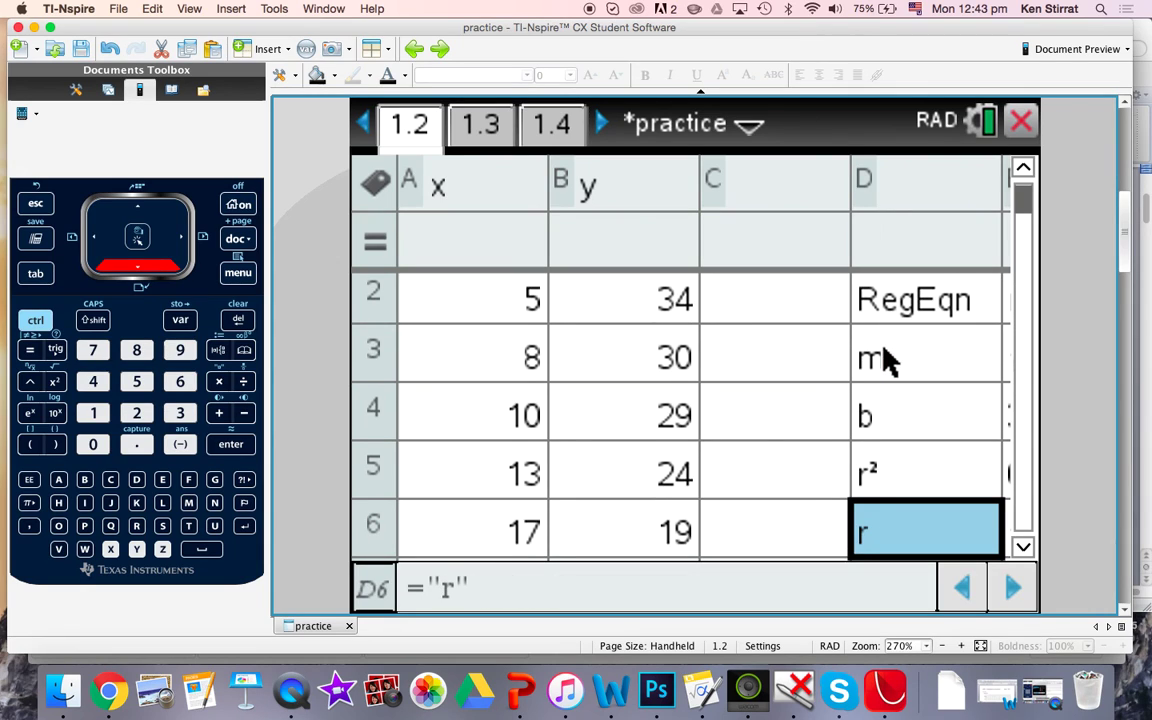
pyautogui.press('Right')
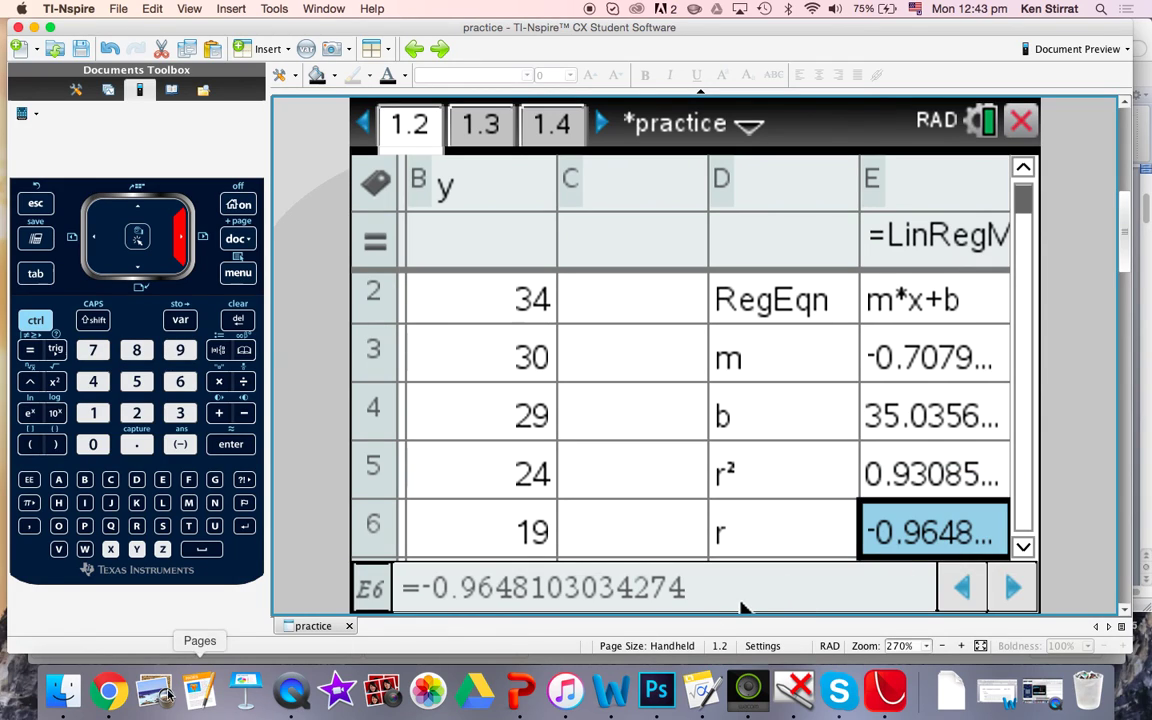
pyautogui.click(109, 690)
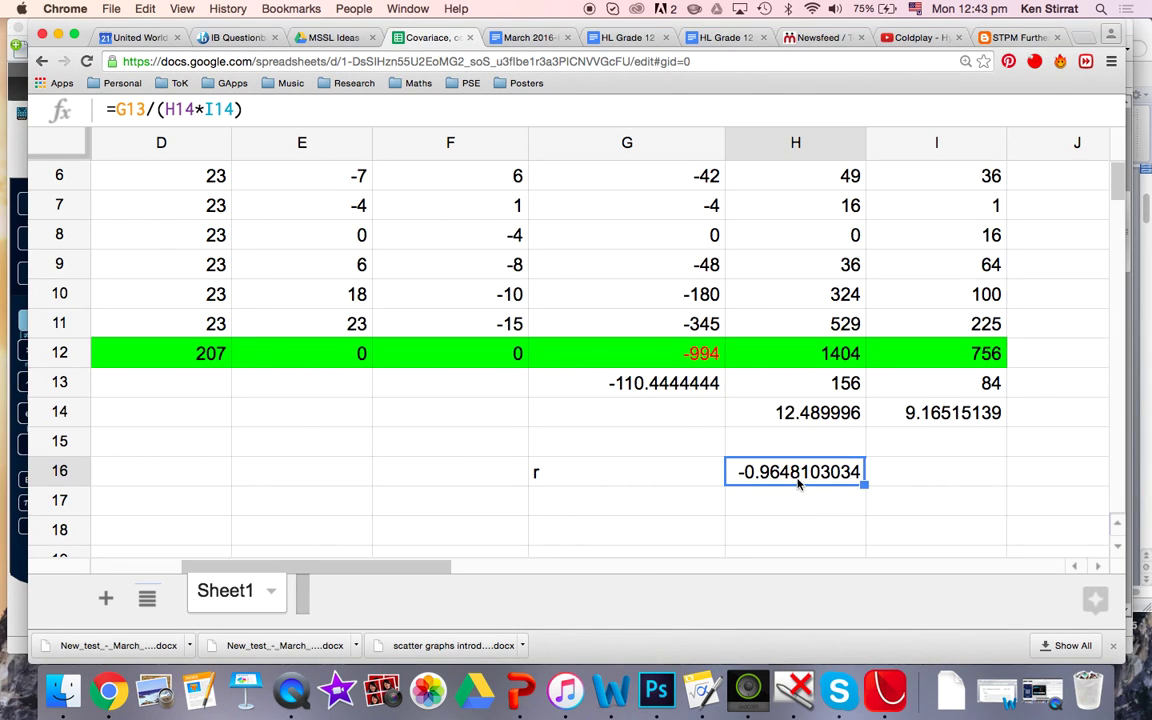
pyautogui.click(886, 690)
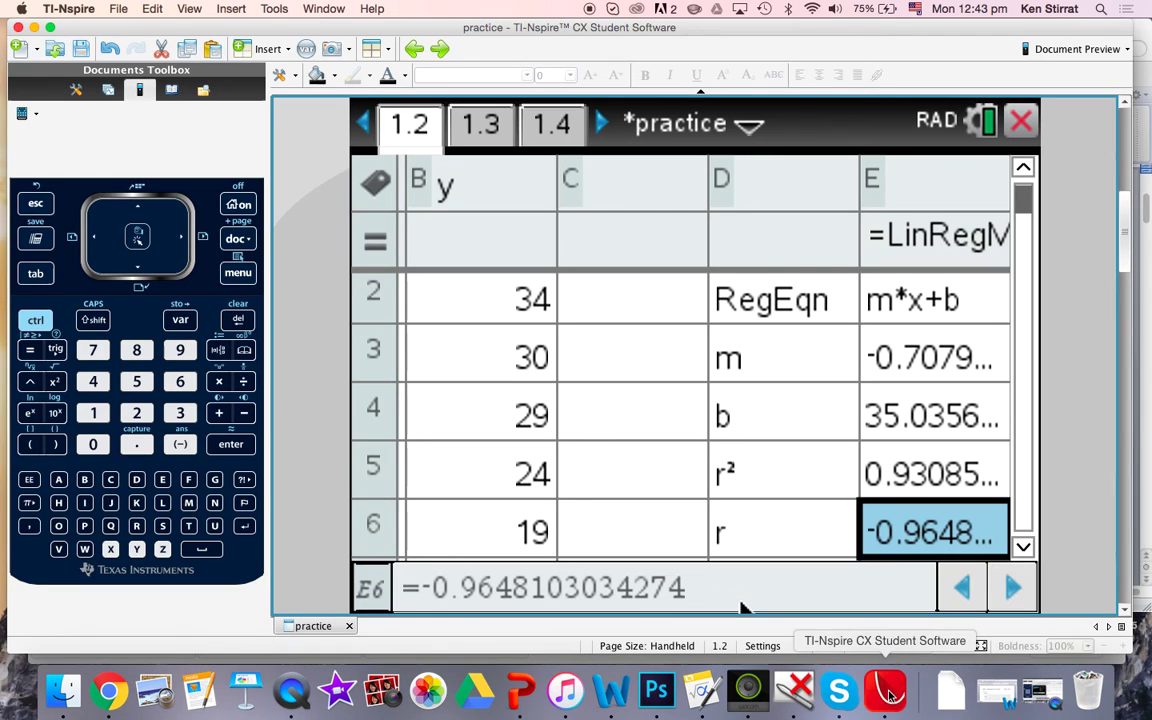